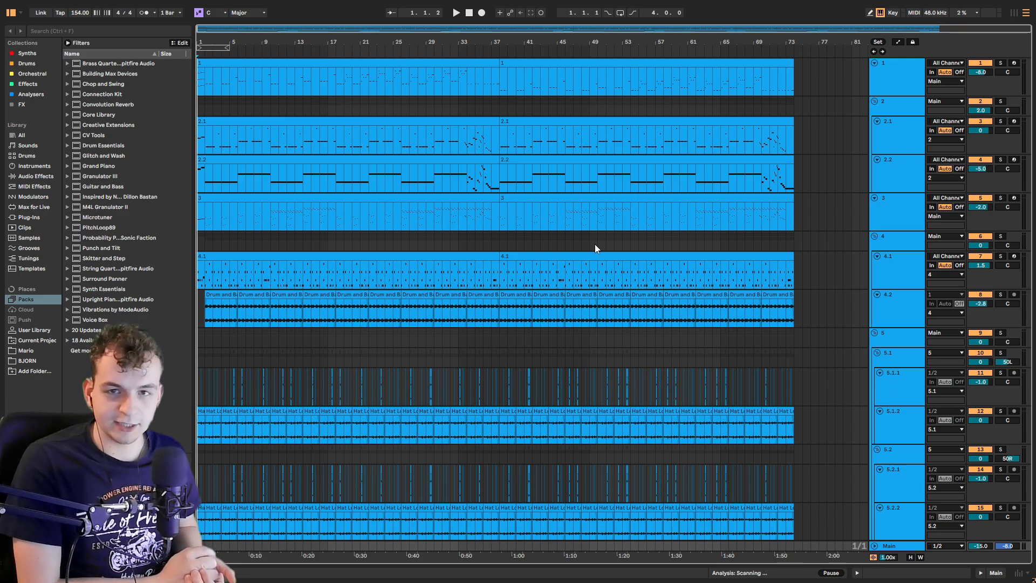
# Step: Play the full arrangement from the start and stop it to listen
pyautogui.press('space')
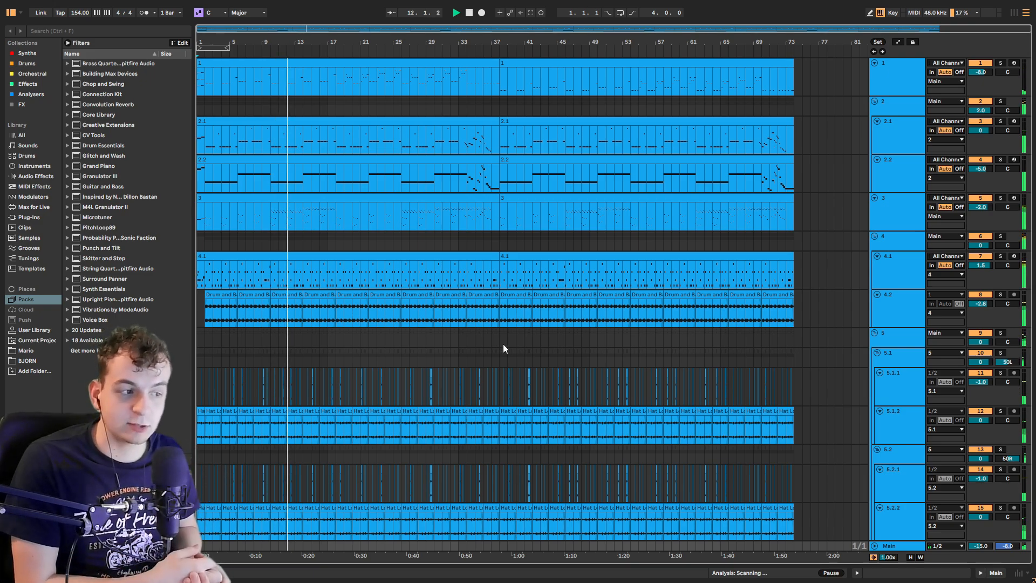
pyautogui.press('space')
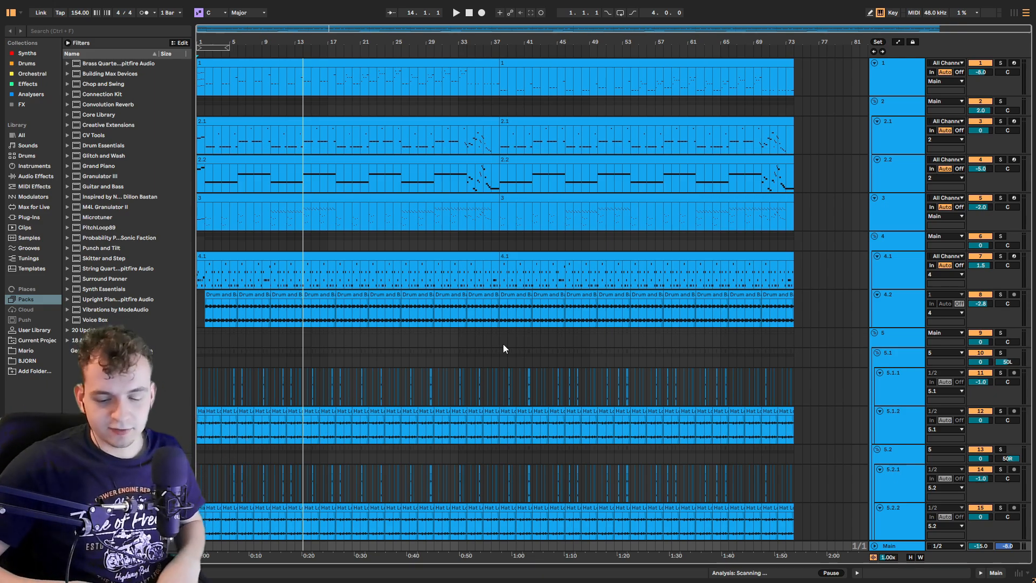
# Step: Solo track 1, open the device view and play the arrangement zoomed in on the opening bars
pyautogui.click(1001, 63)
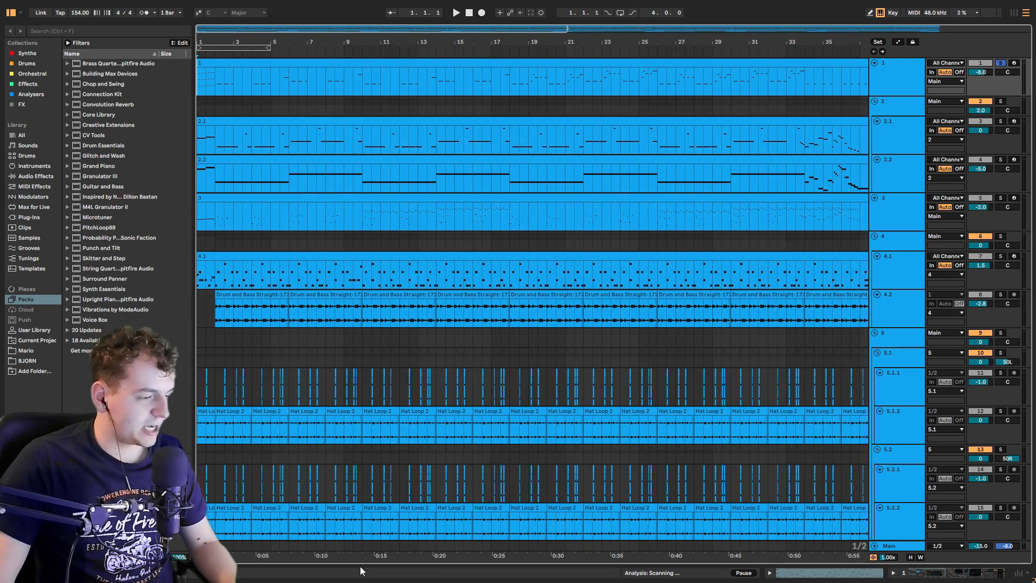
pyautogui.moveTo(360, 565); pyautogui.dragTo(360, 492)
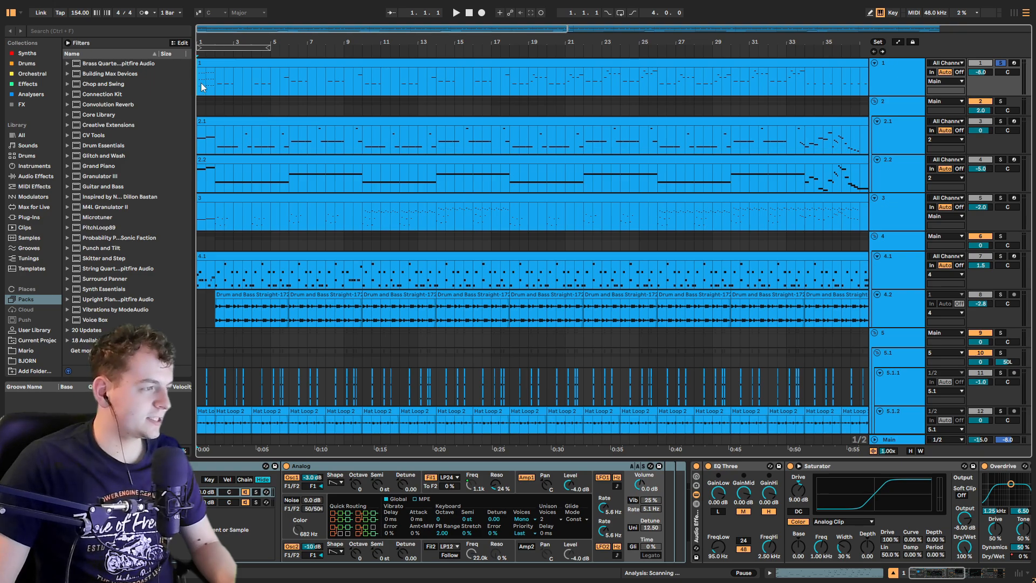
pyautogui.scroll(5, 199, 83)
pyautogui.press('space')
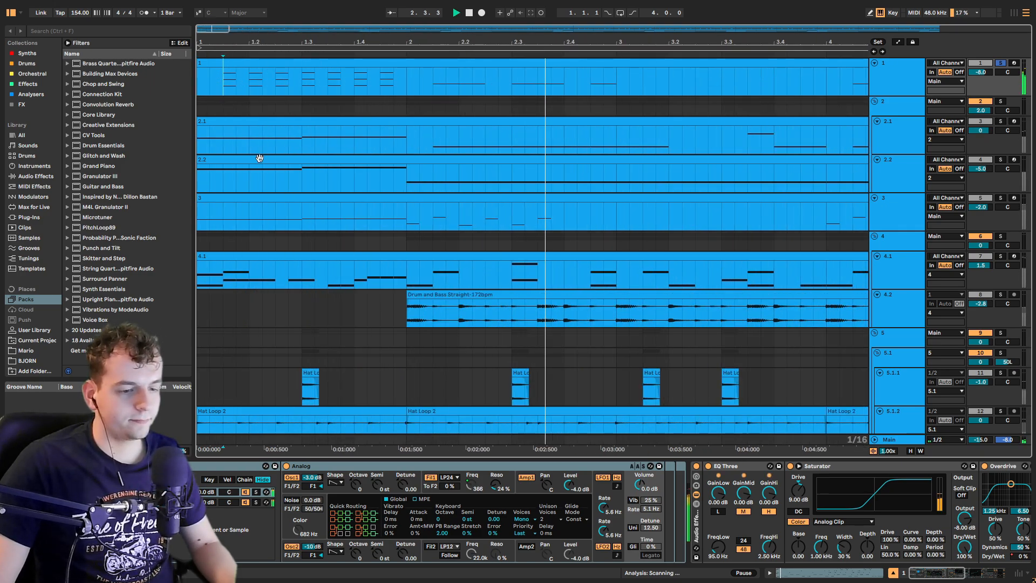
# Step: Switch between the chains of track 1's instrument rack while replaying the opening bars to compare sounds
pyautogui.press('-')
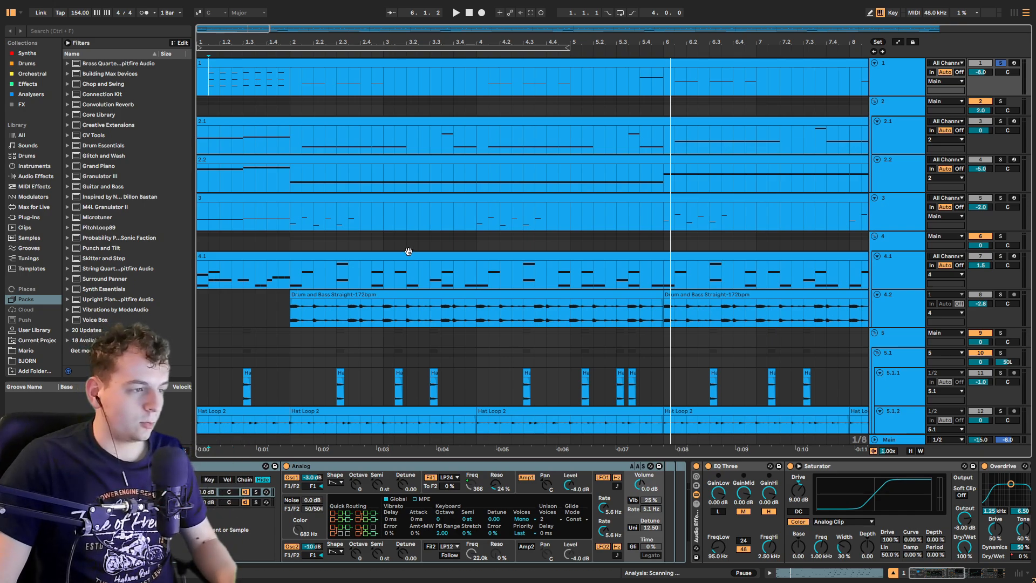
pyautogui.scroll(-5, 408, 252)
pyautogui.scroll(5, 199, 88)
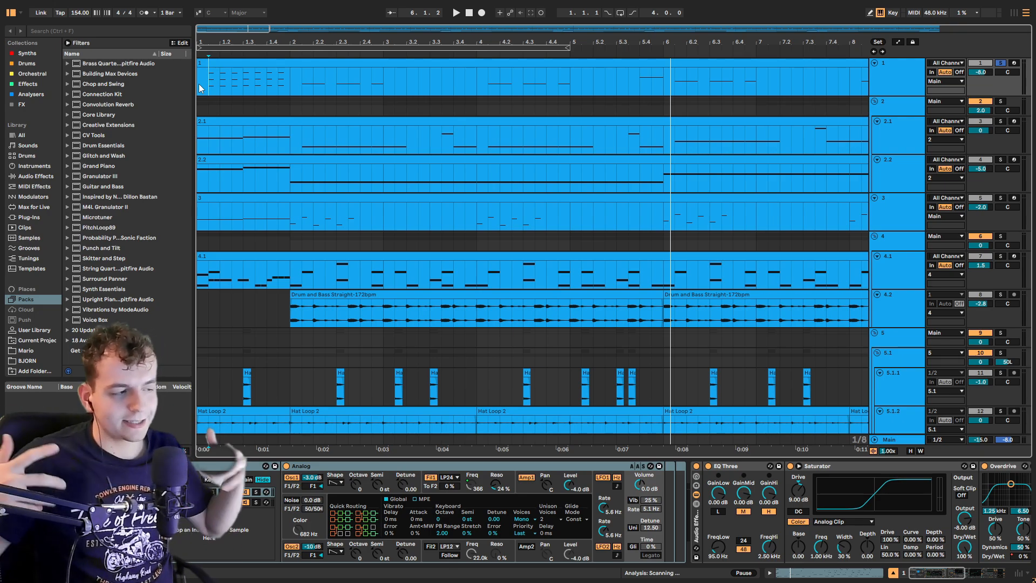
pyautogui.click(256, 492)
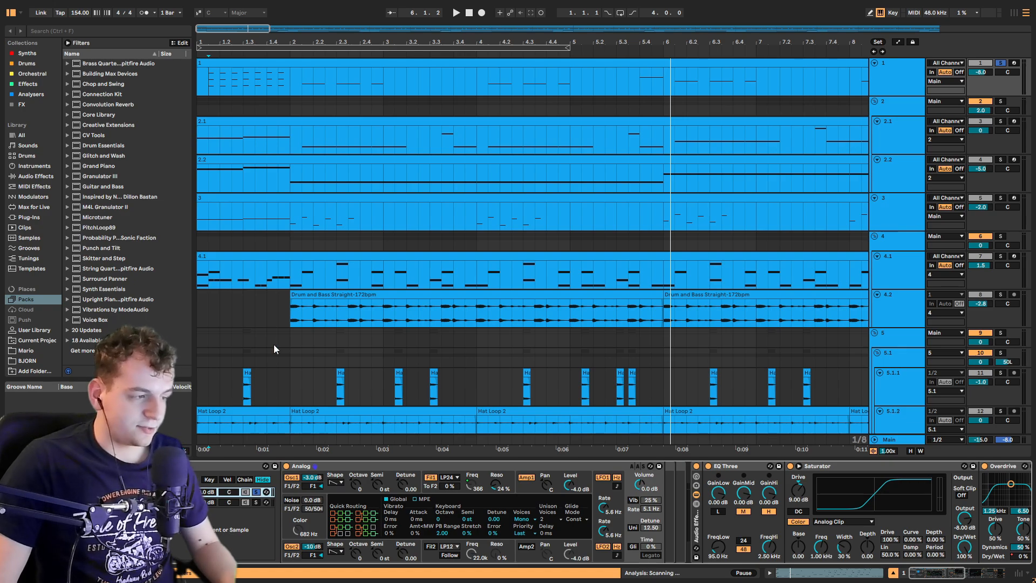
pyautogui.press('space')
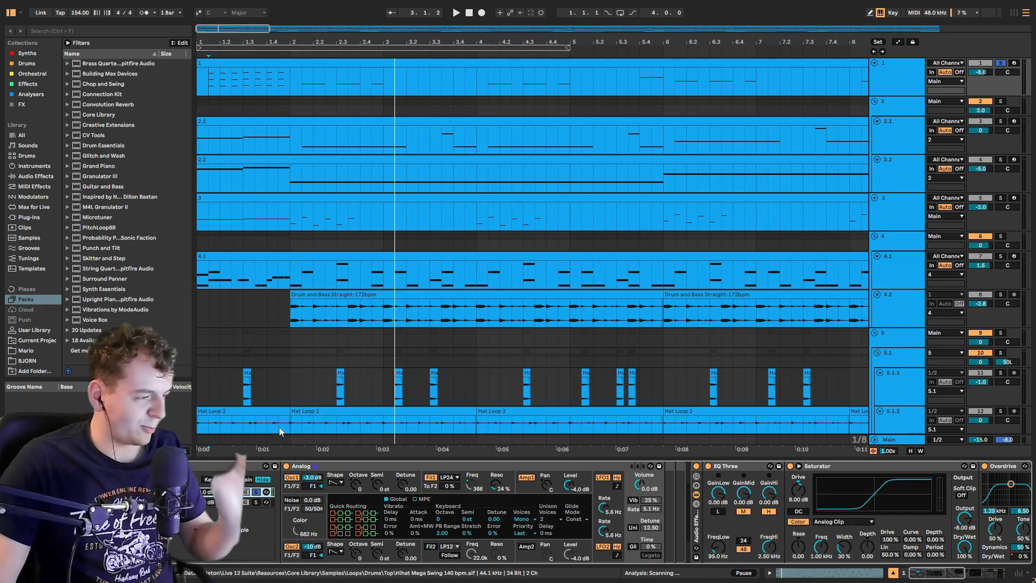
pyautogui.click(256, 502)
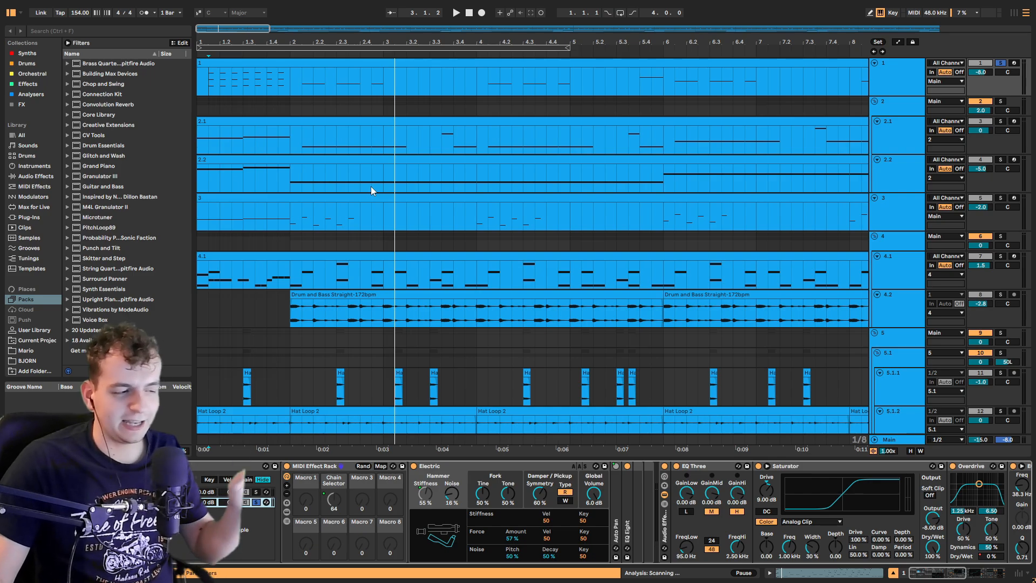
pyautogui.press('space')
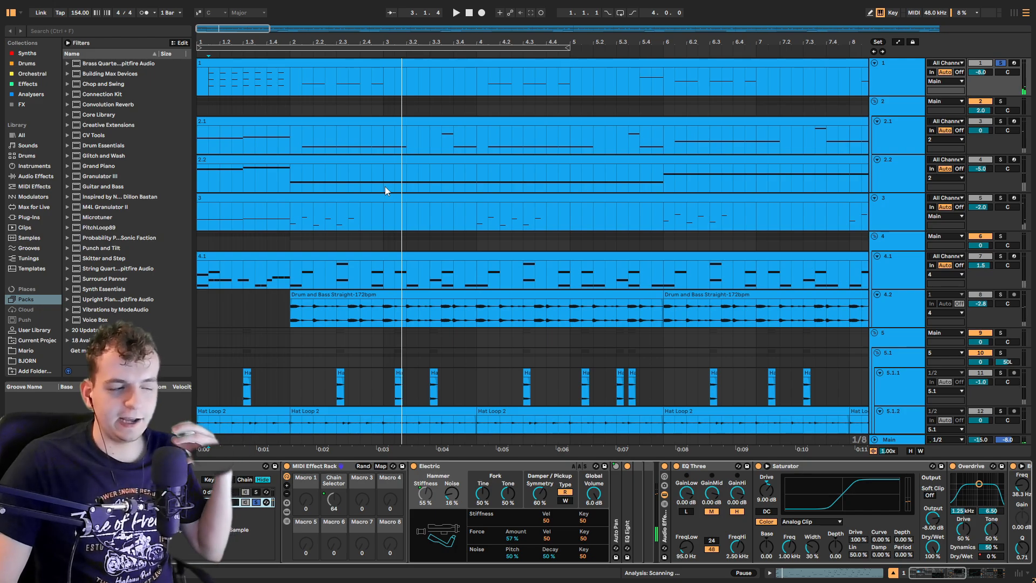
pyautogui.click(257, 503)
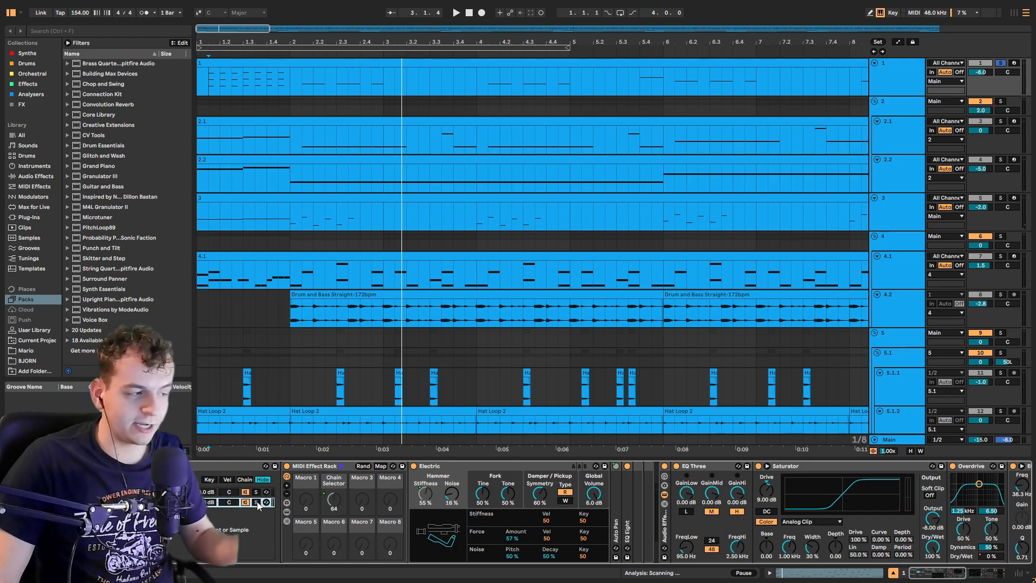
pyautogui.press('space')
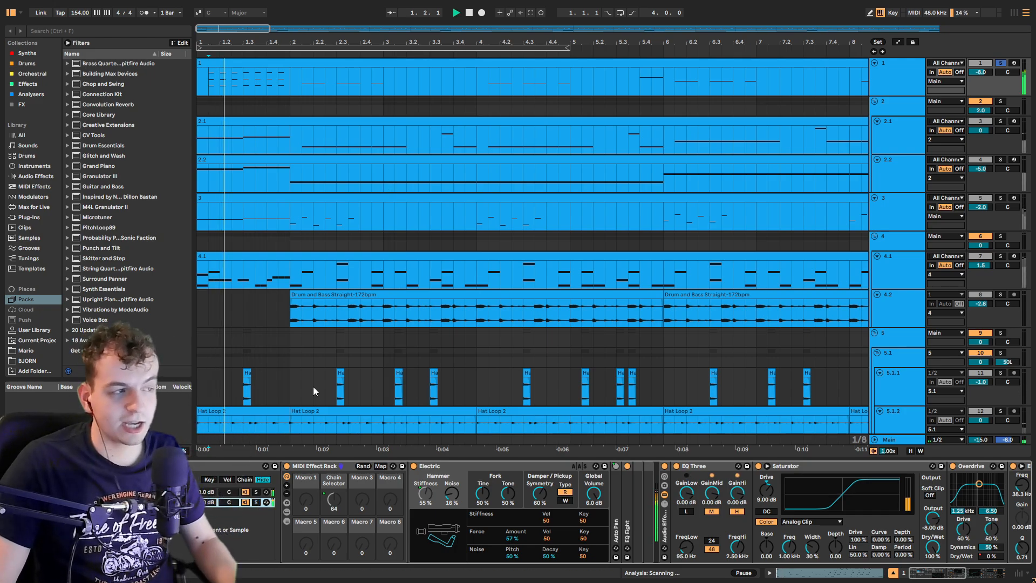
pyautogui.press('space')
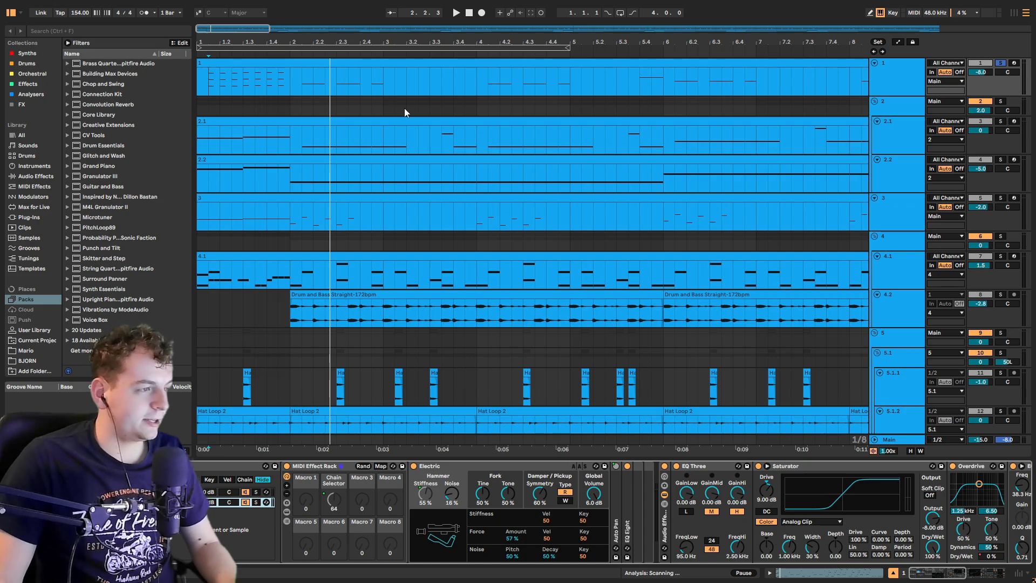
# Step: Open track 1's first clip in the MIDI editor and draw a velocity ramp across its opening notes
pyautogui.doubleClick(405, 63)
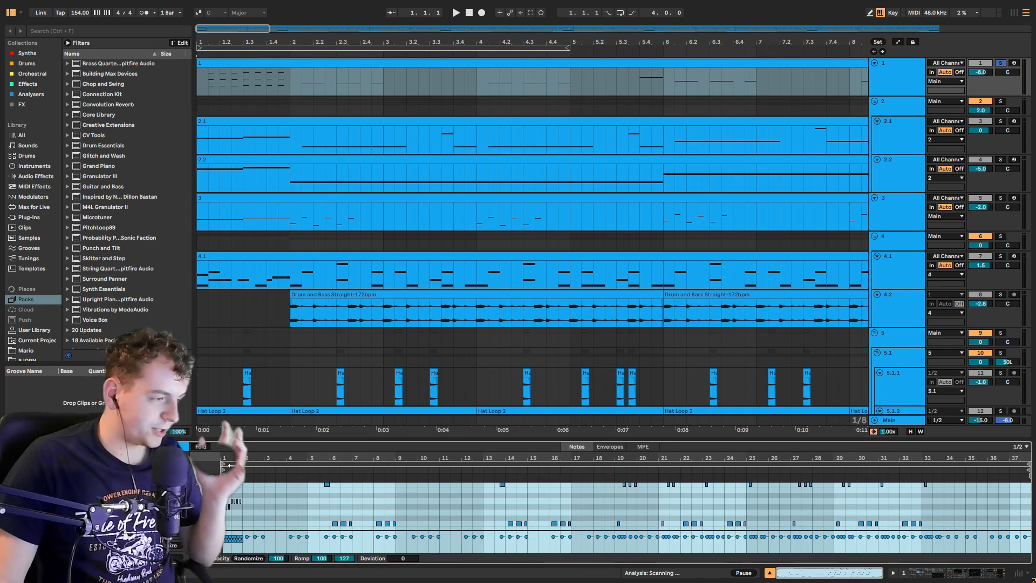
pyautogui.moveTo(221, 458); pyautogui.dragTo(220, 513)
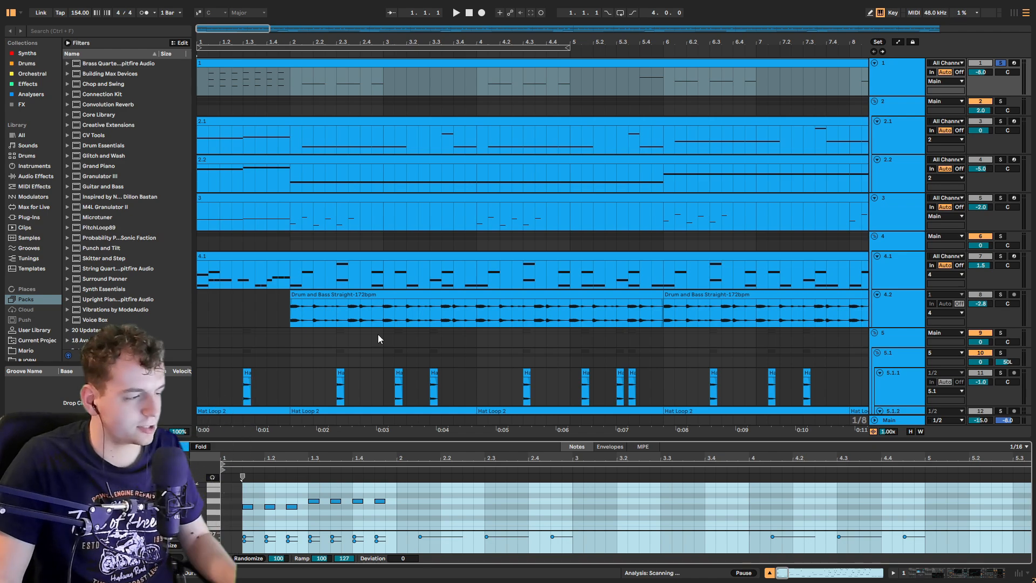
pyautogui.moveTo(242, 512); pyautogui.dragTo(400, 503)
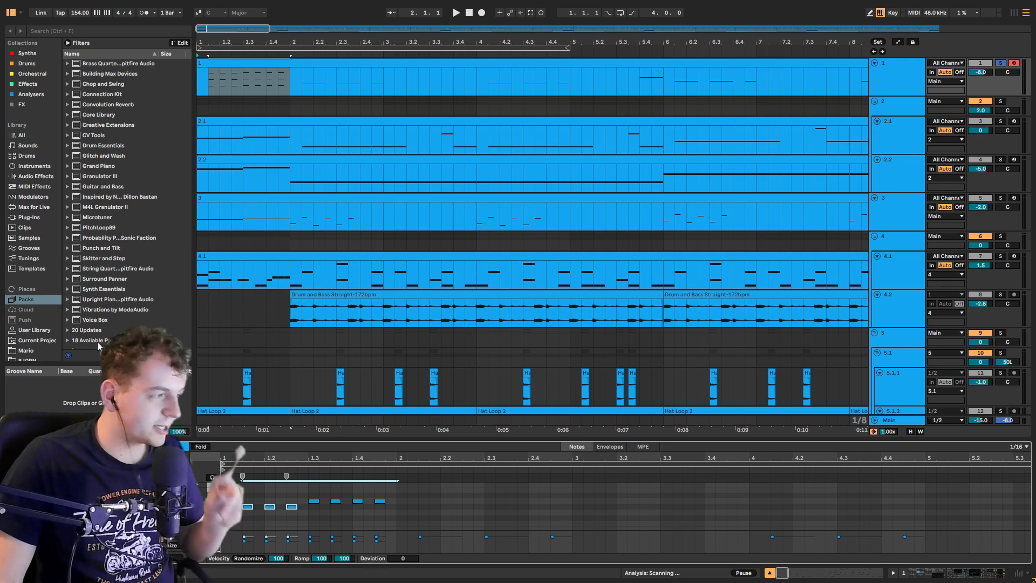
# Step: Find and preview the Space Athletic sample in the browser's user folder
pyautogui.click(47, 332)
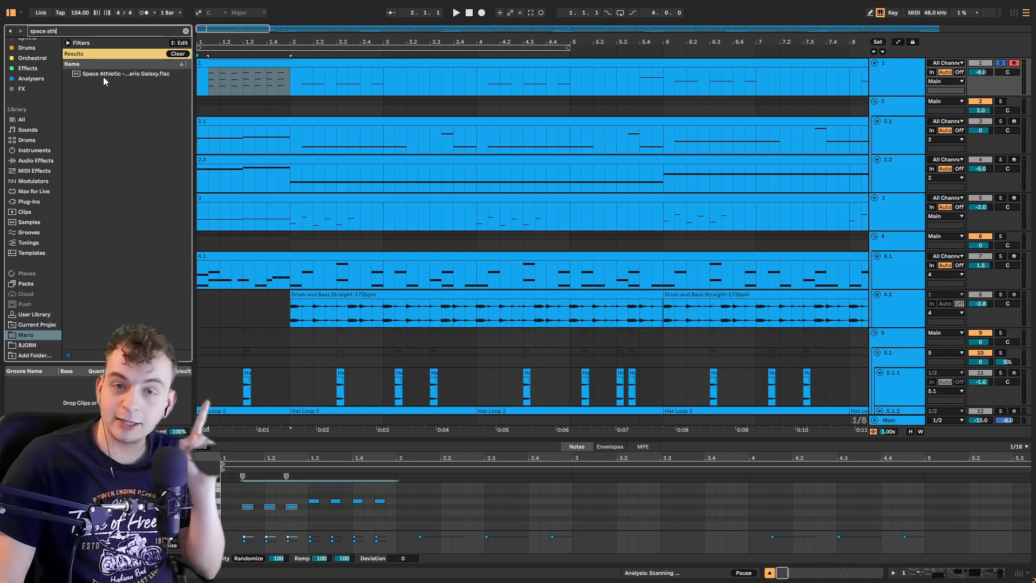
pyautogui.click(103, 77)
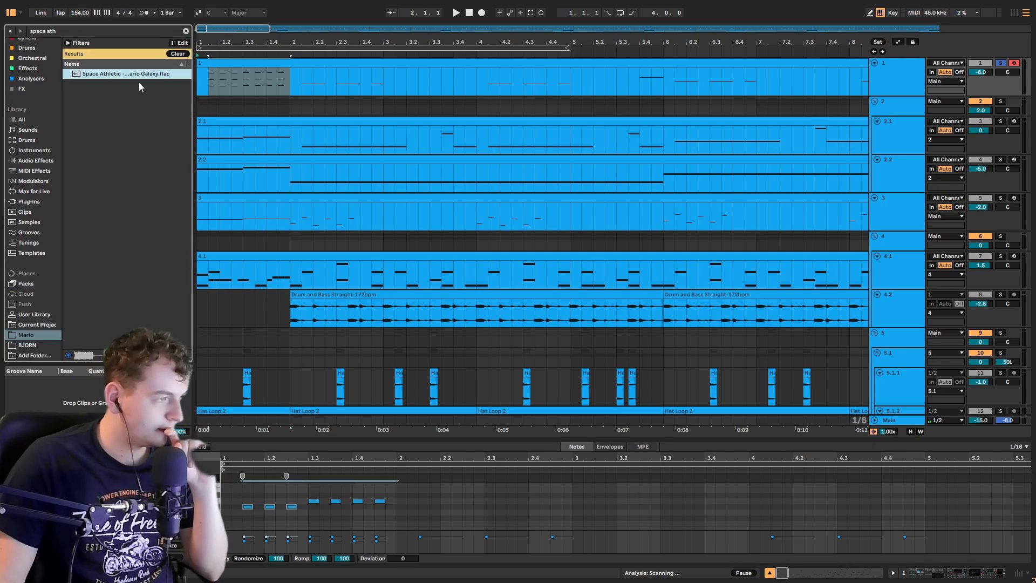
pyautogui.click(199, 82)
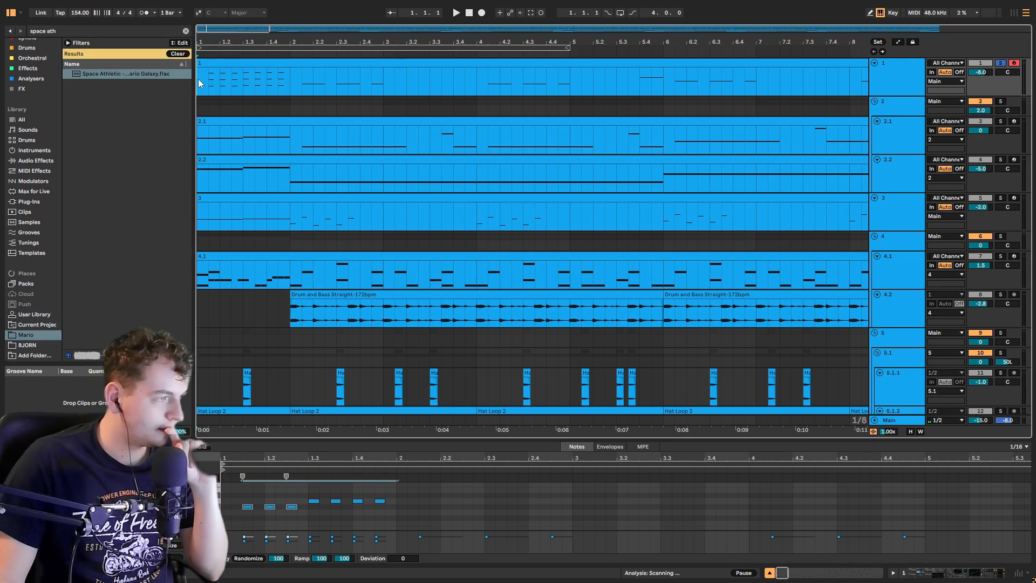
pyautogui.click(163, 74)
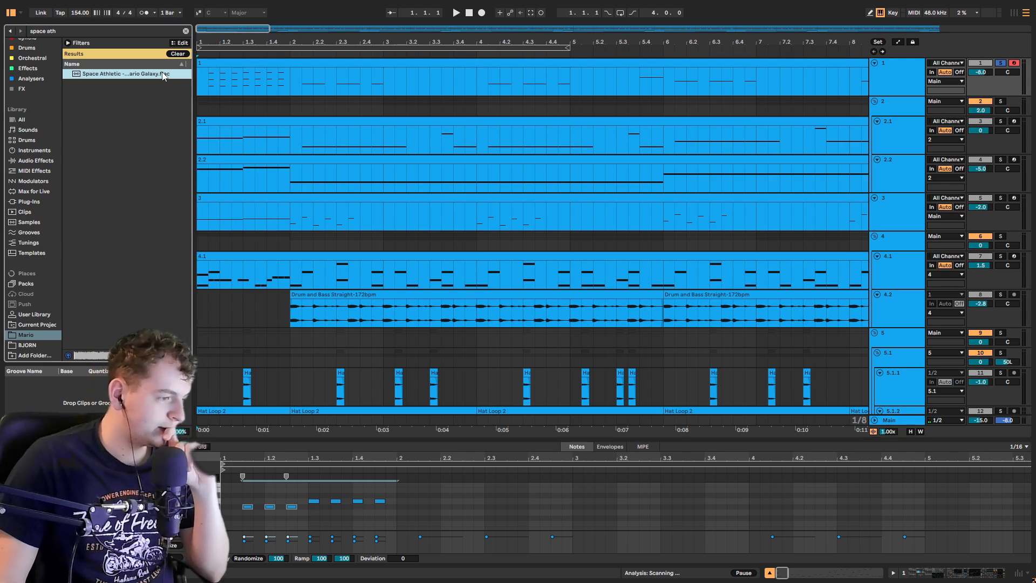
# Step: Play the arrangement from several positions, zooming out and in to review the whole song
pyautogui.click(210, 82)
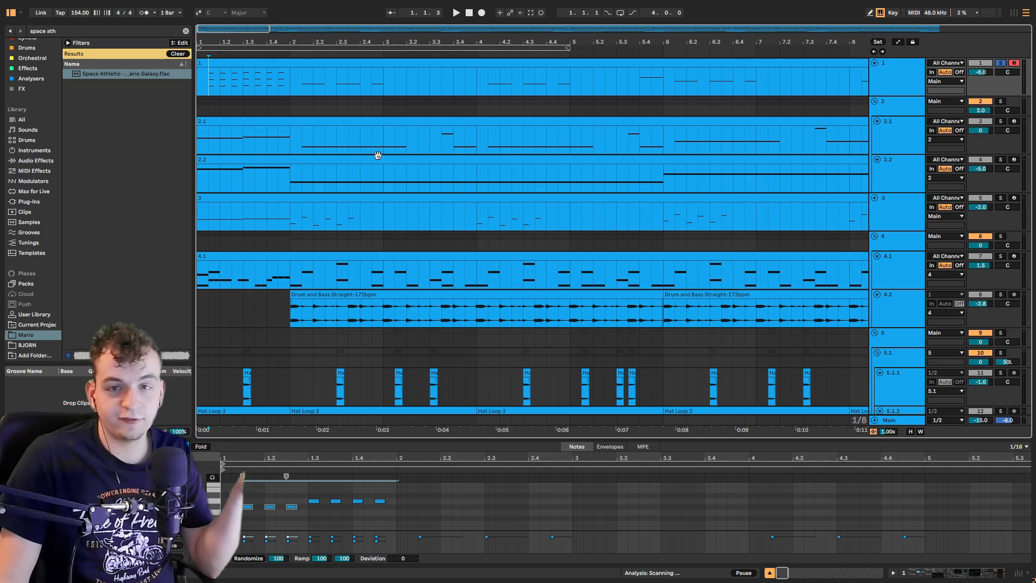
pyautogui.click(199, 75)
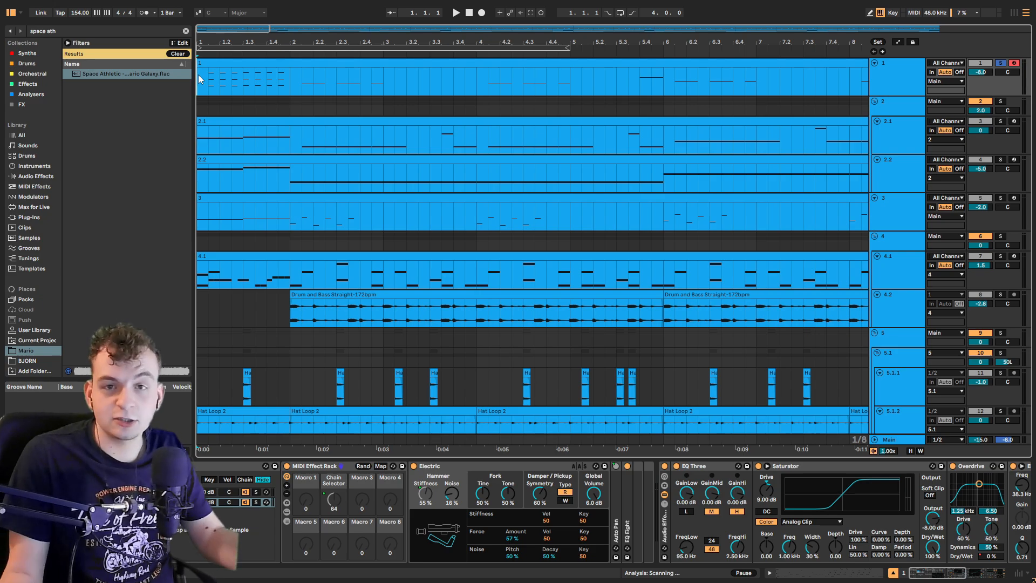
pyautogui.scroll(-3, 200, 76)
pyautogui.click(238, 84)
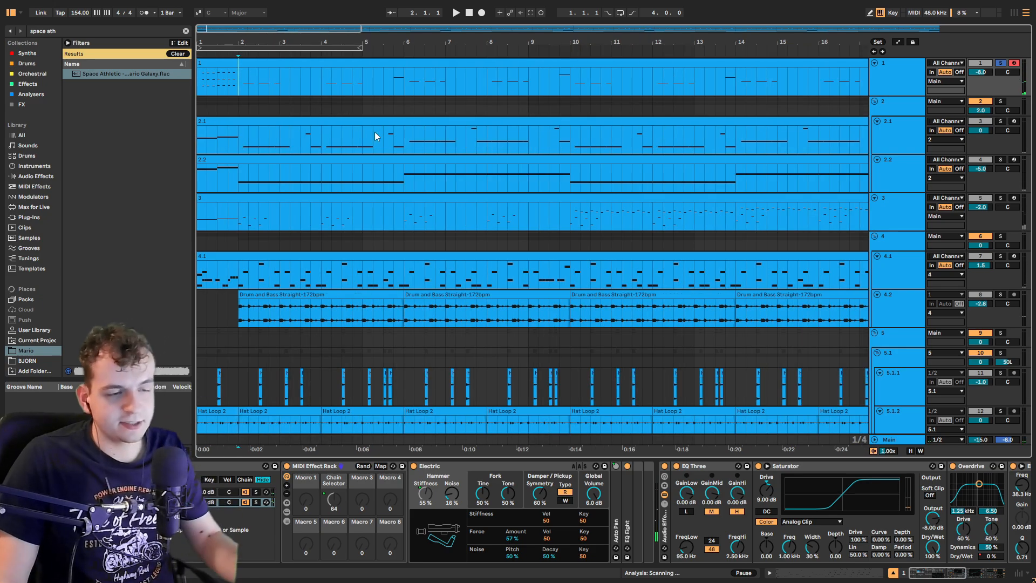
pyautogui.press('space')
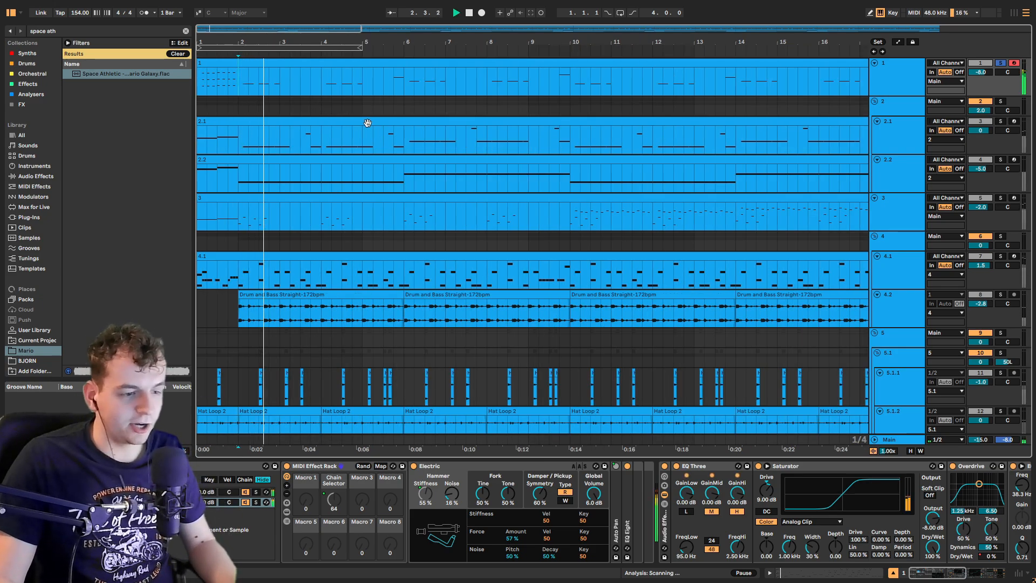
pyautogui.click(405, 82)
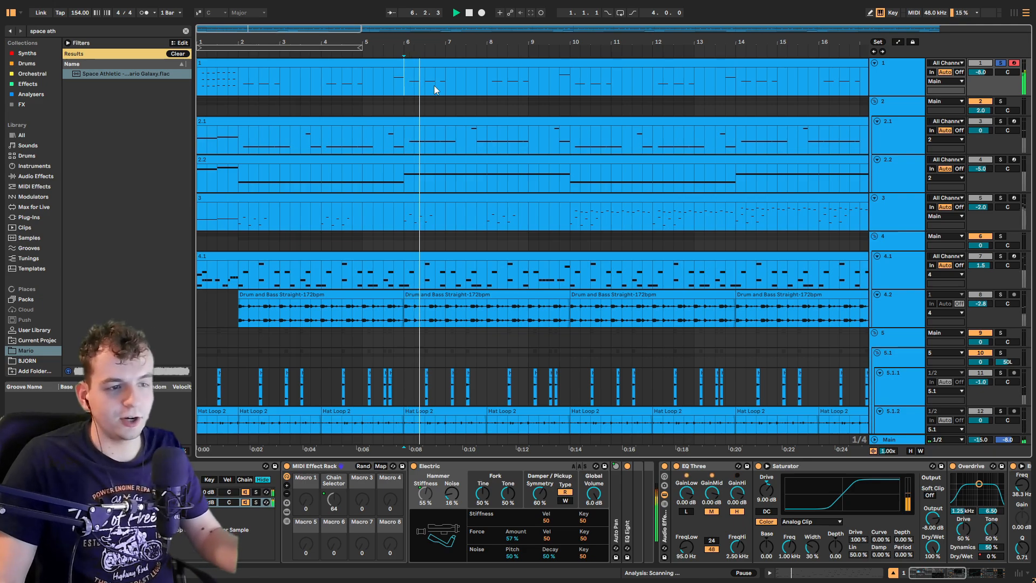
pyautogui.scroll(-5, 466, 92)
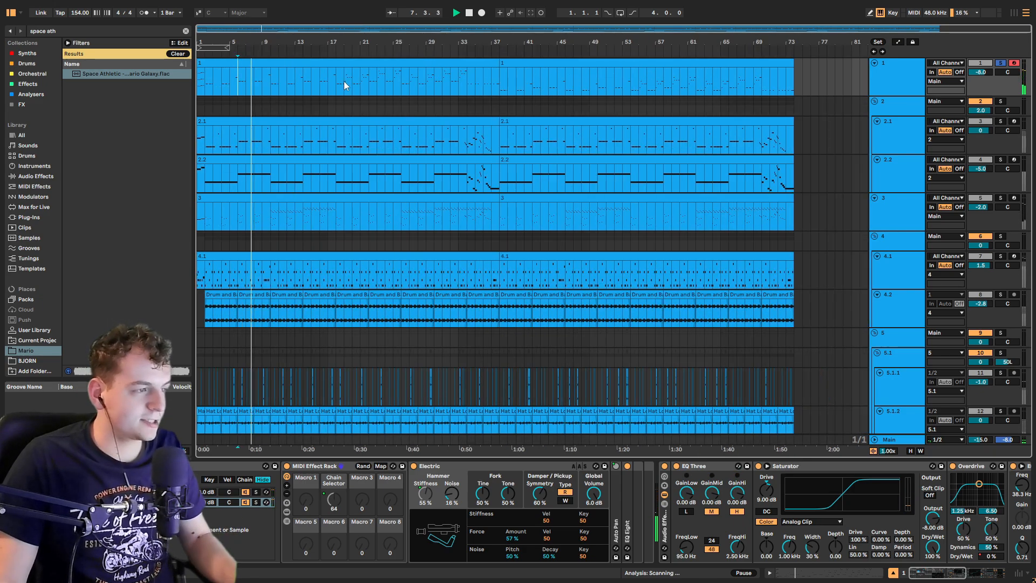
pyautogui.scroll(5, 340, 81)
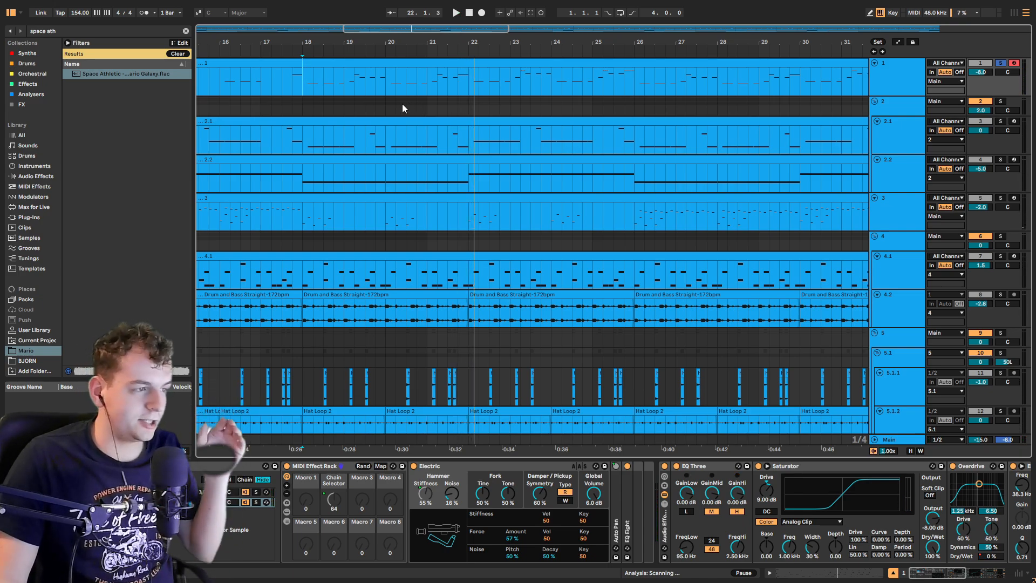
pyautogui.click(346, 84)
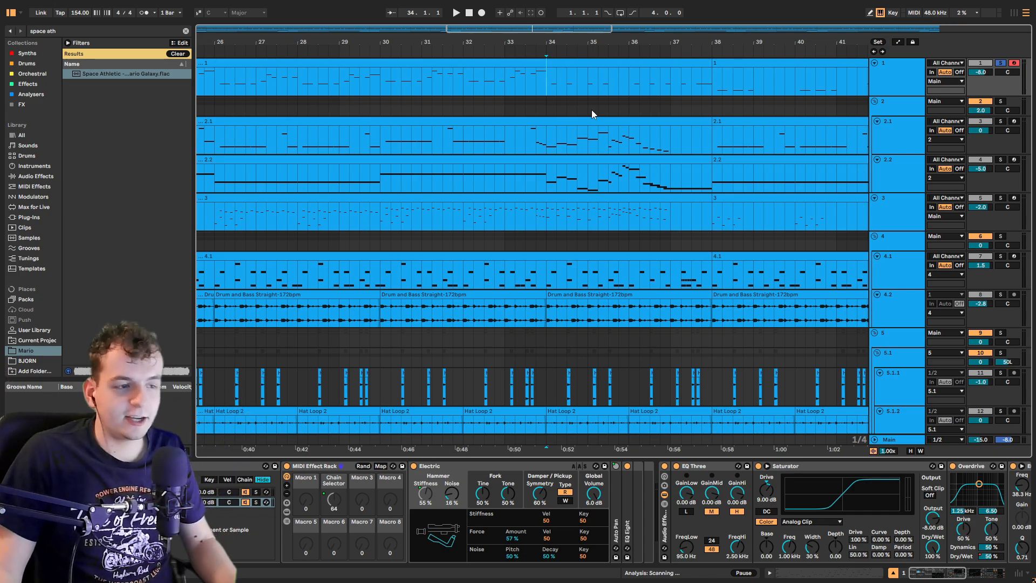
pyautogui.press('space')
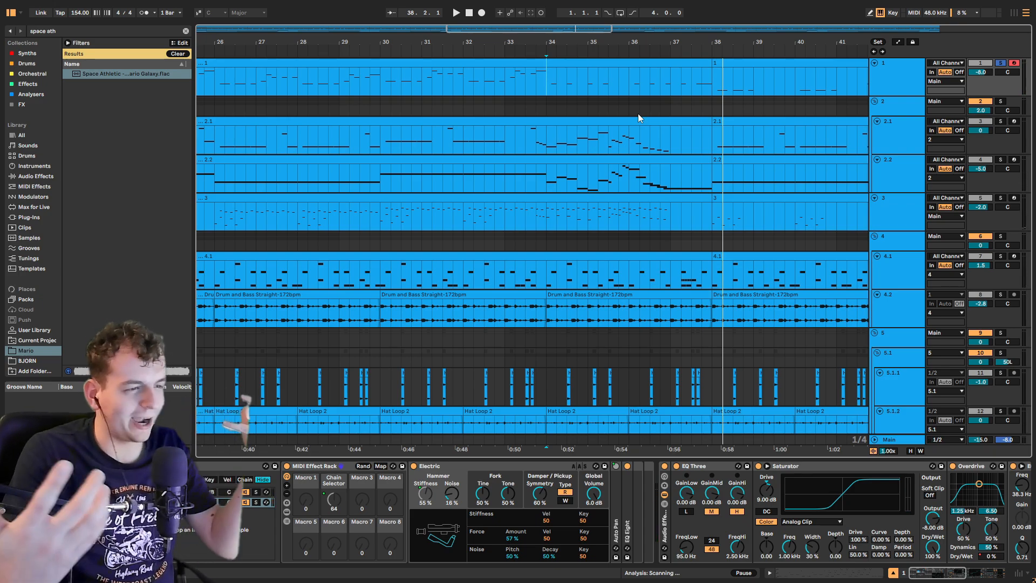
# Step: Copy bars 34 to 38 of track 2.1's clip and paste them into track 1 at bar 34
pyautogui.moveTo(548, 140); pyautogui.dragTo(710, 140)
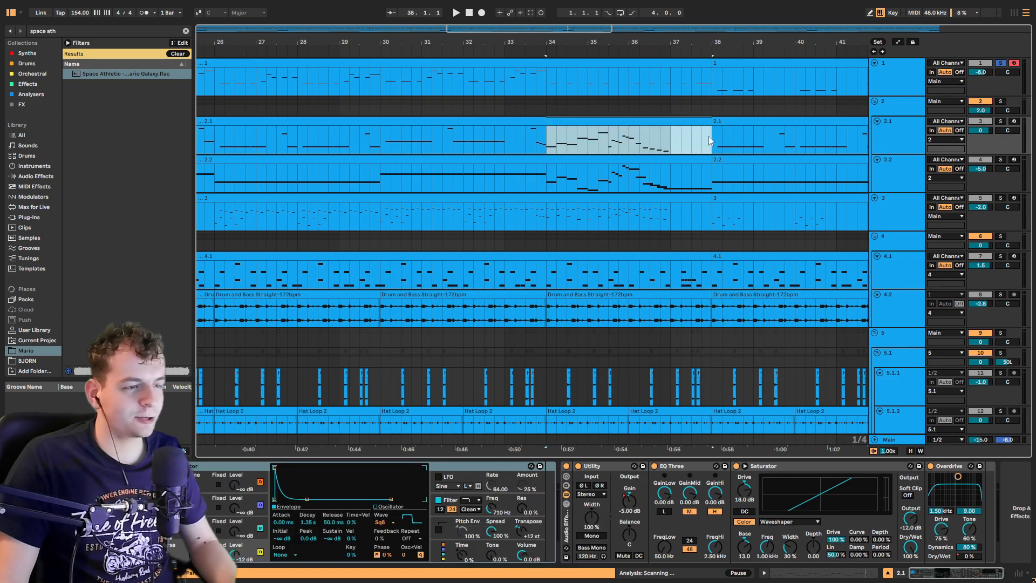
pyautogui.hotkey('ctrl', 'c')
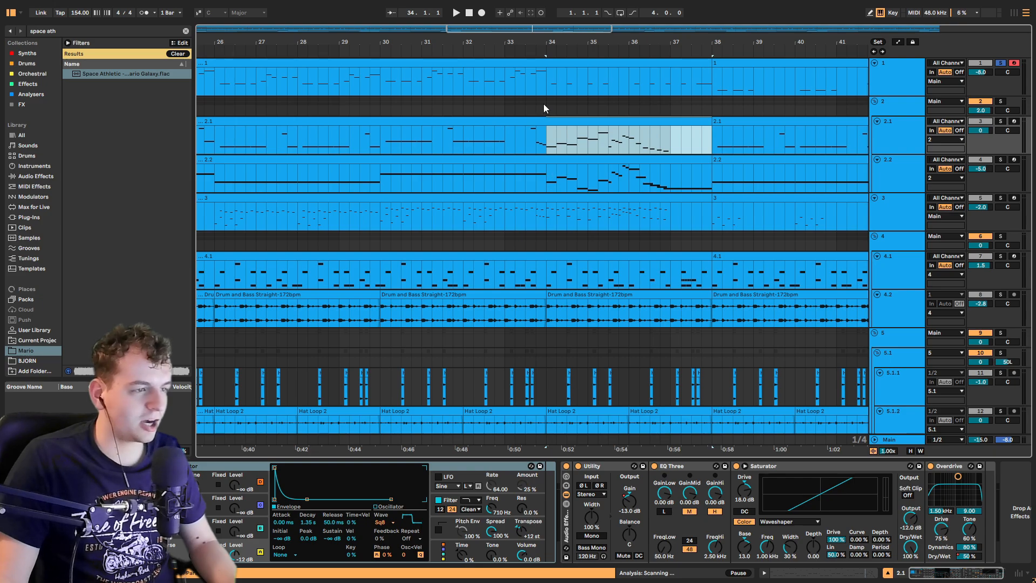
pyautogui.click(549, 80)
pyautogui.hotkey('ctrl', 'v')
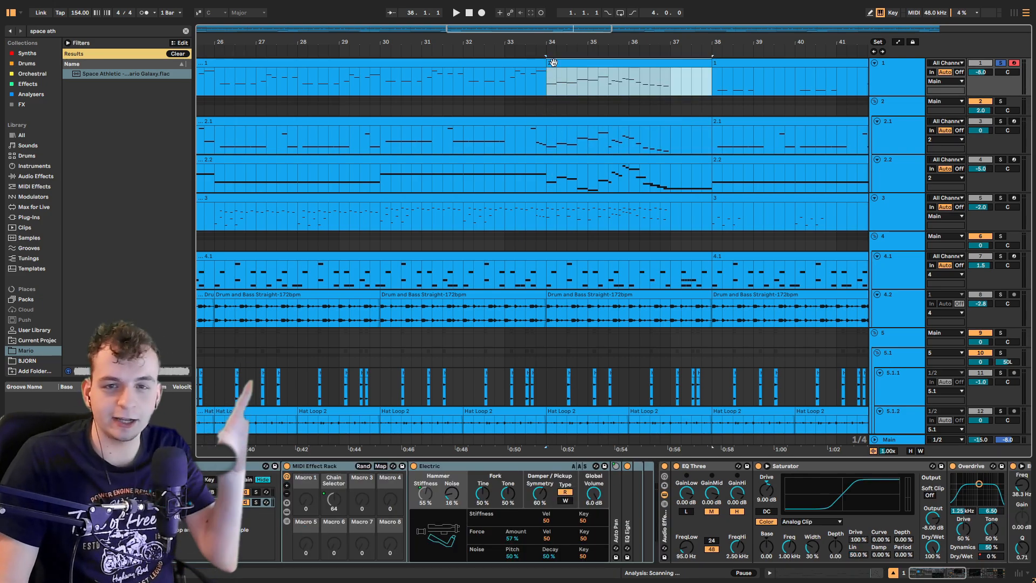
# Step: Play the pasted section, stop, and undo the paste
pyautogui.press('space')
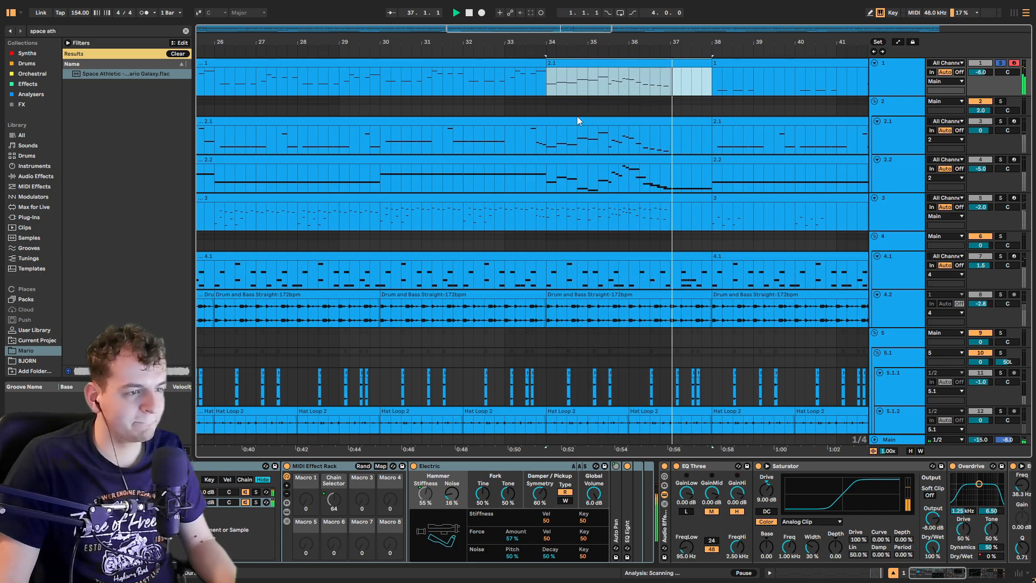
pyautogui.press('space')
pyautogui.hotkey('ctrl', 'z')
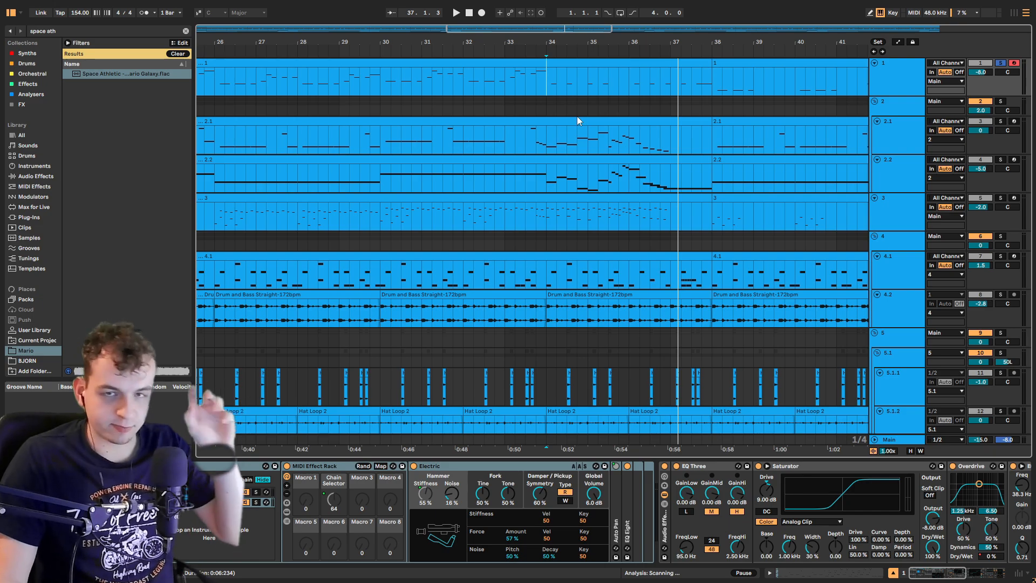
# Step: Solo track 2 and play the arrangement from the start of track 2.1
pyautogui.press('w')
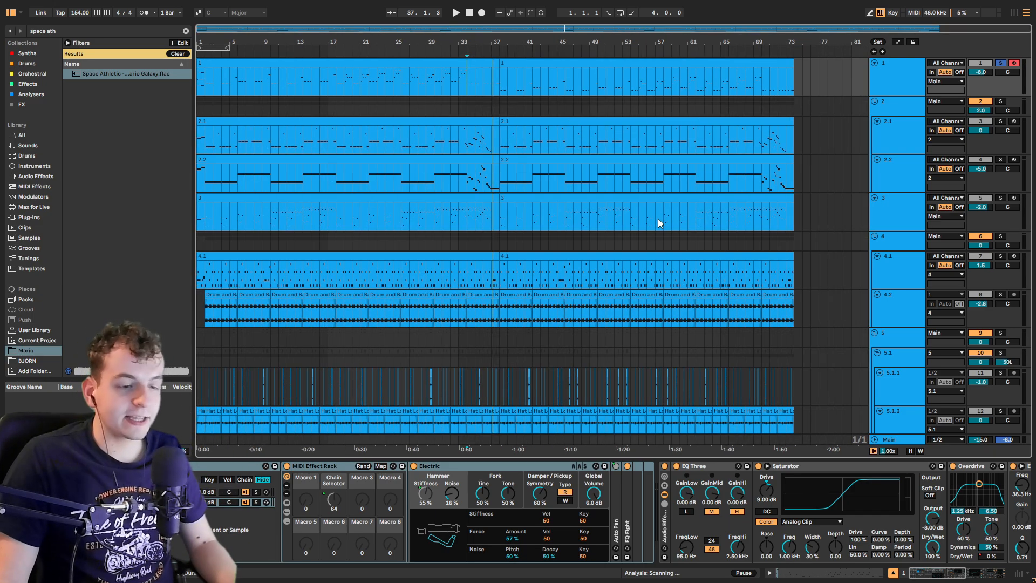
pyautogui.click(201, 137)
pyautogui.press('+')
pyautogui.press('+')
pyautogui.press('+')
pyautogui.press('+')
pyautogui.click(1002, 102)
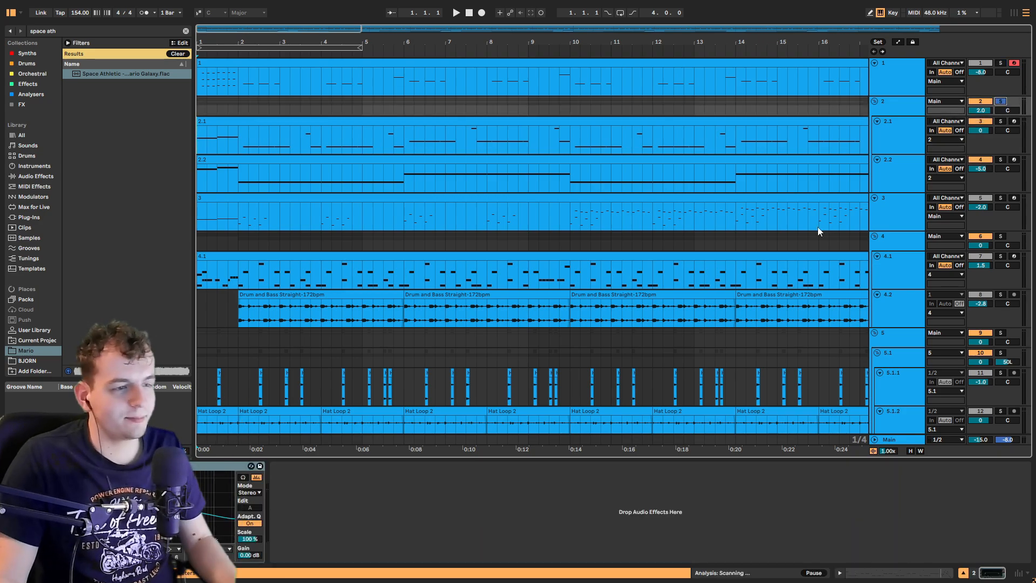
pyautogui.click(199, 146)
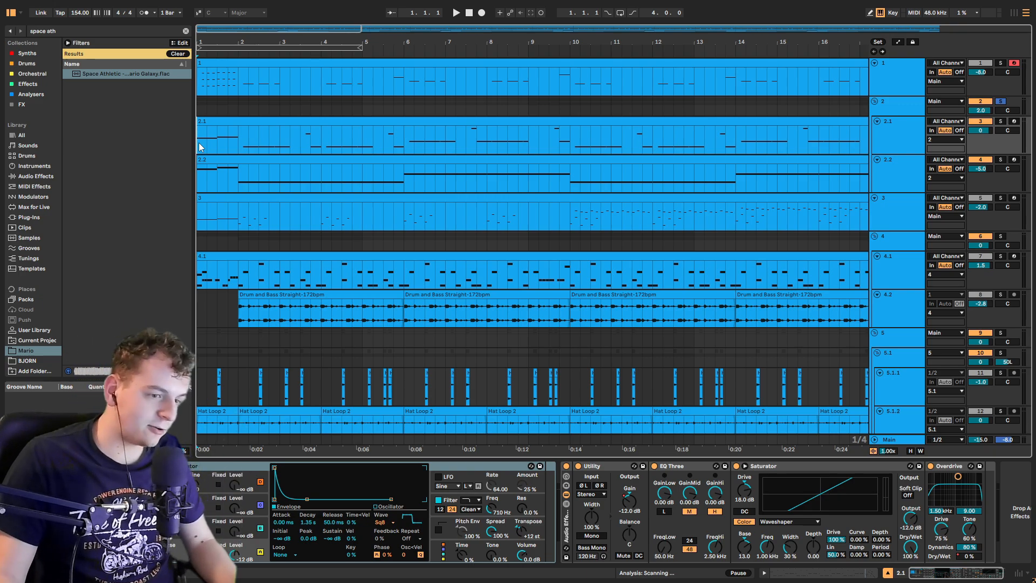
pyautogui.press('space')
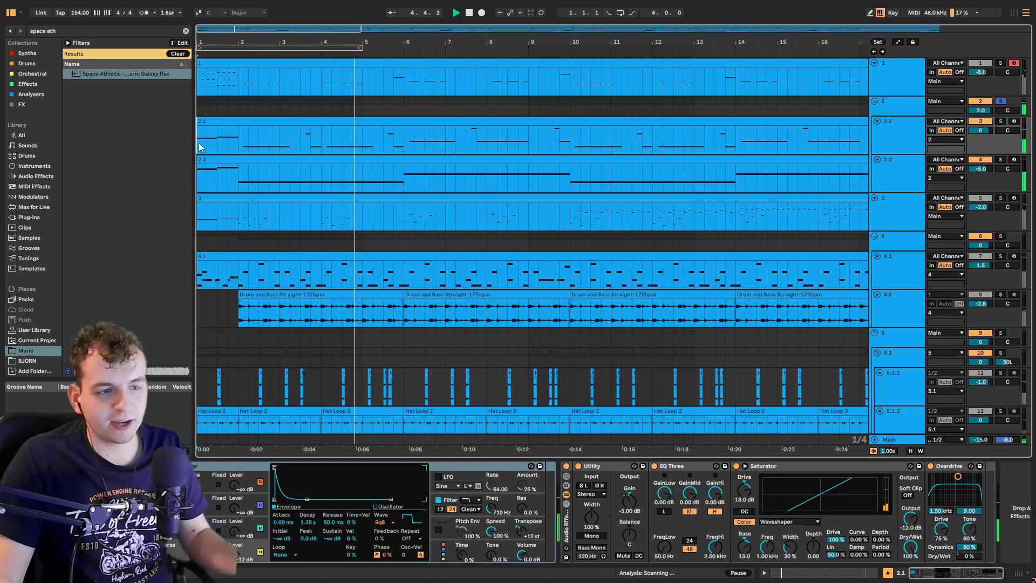
# Step: Solo track 2.2 and play it from the song's start, then stop
pyautogui.click(1002, 160)
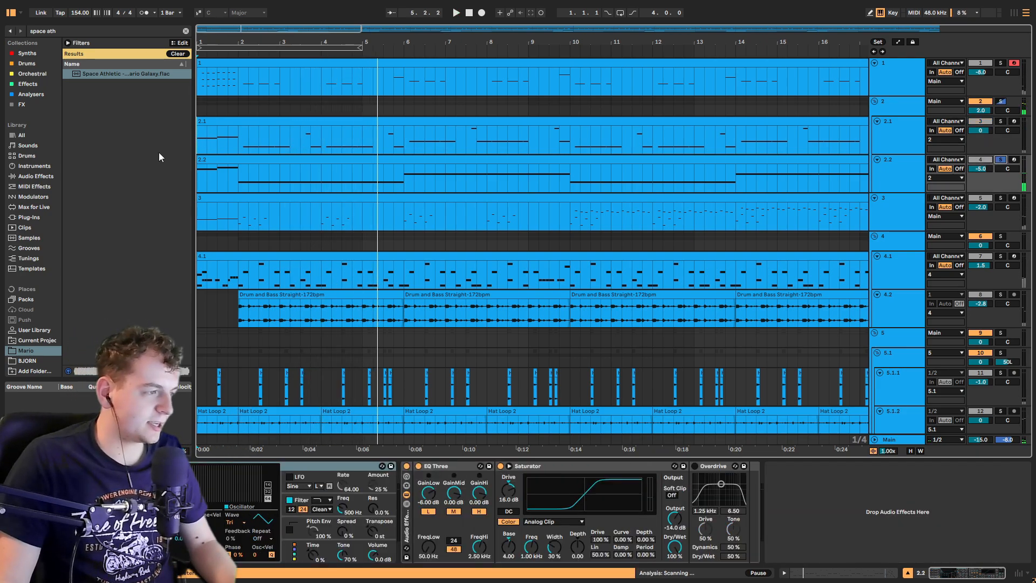
pyautogui.click(200, 170)
pyautogui.press('space')
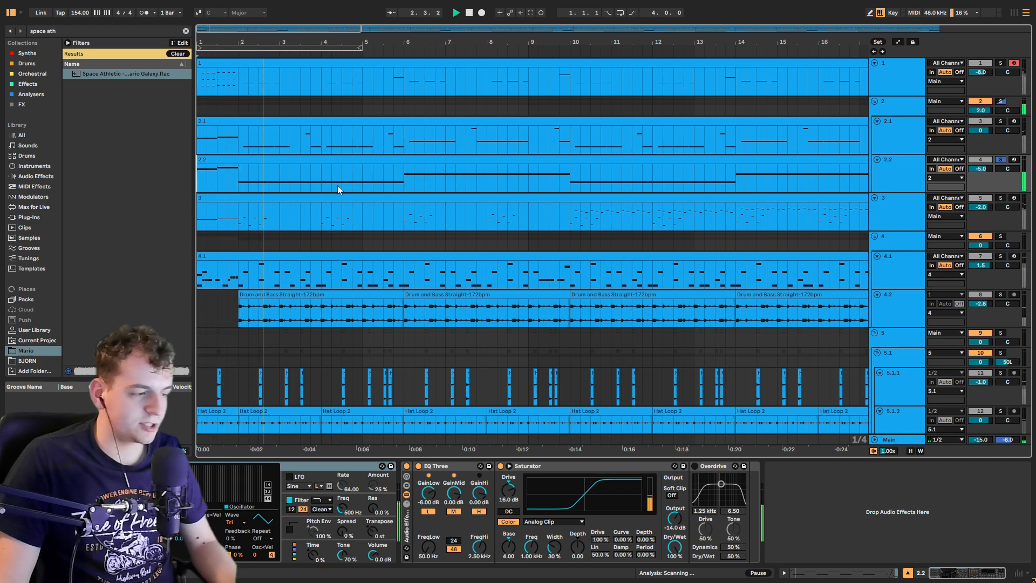
pyautogui.press('space')
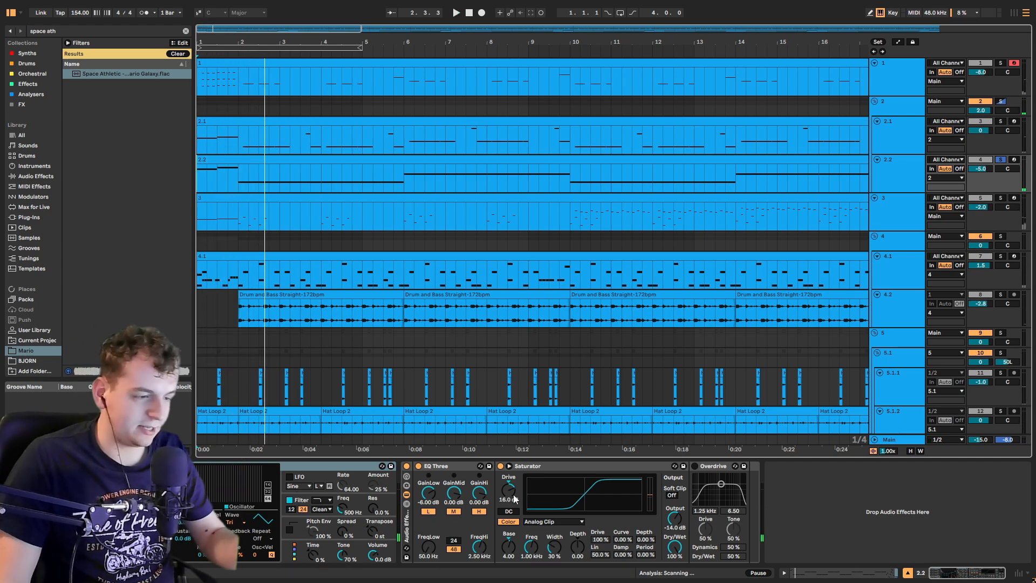
# Step: Solo track 2.1 and play it, then stop playback
pyautogui.click(1001, 121)
pyautogui.press('space')
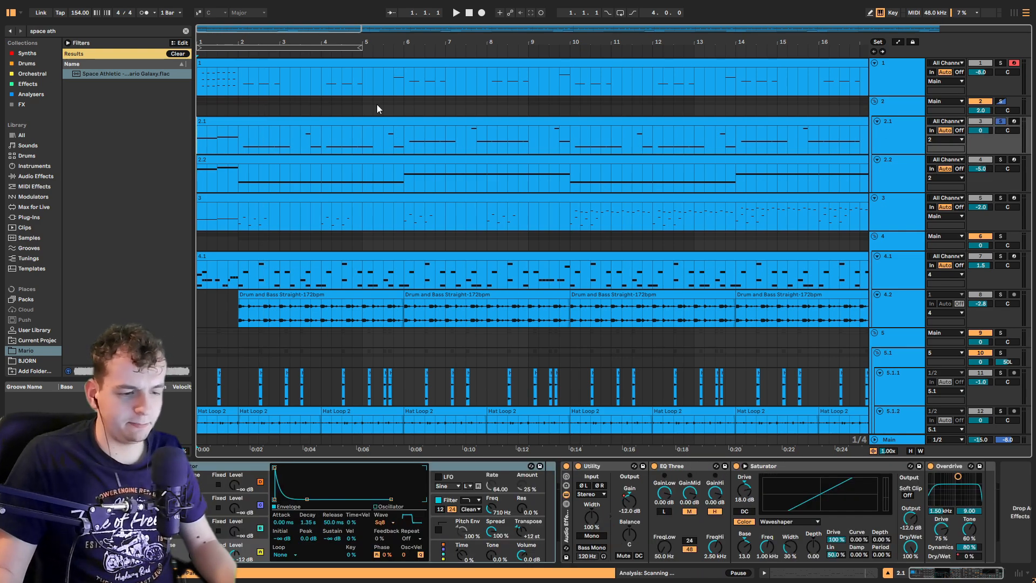
pyautogui.press('space')
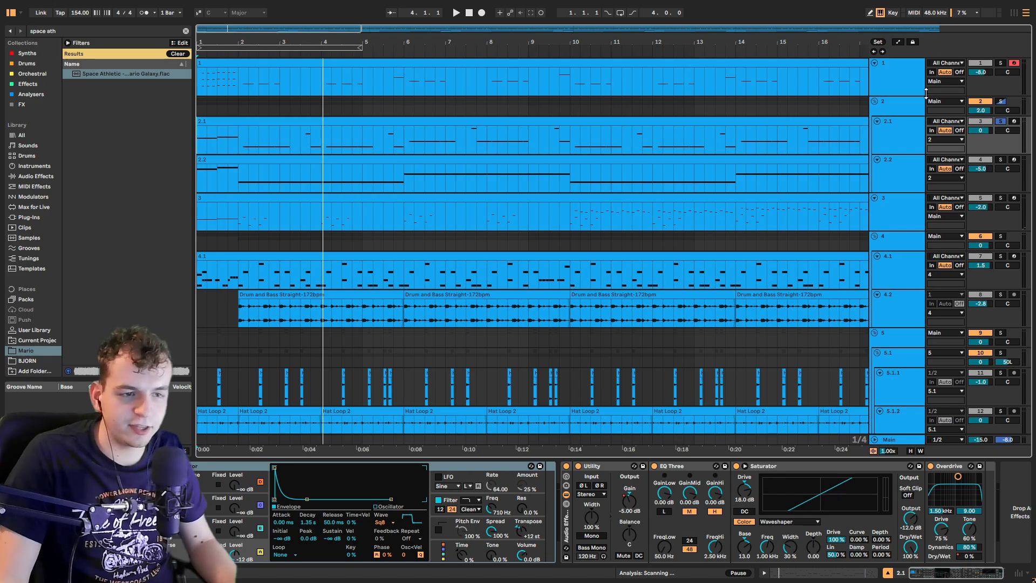
# Step: Solo the track 2 group, play it, and select its header before stopping
pyautogui.click(1005, 109)
pyautogui.press('space')
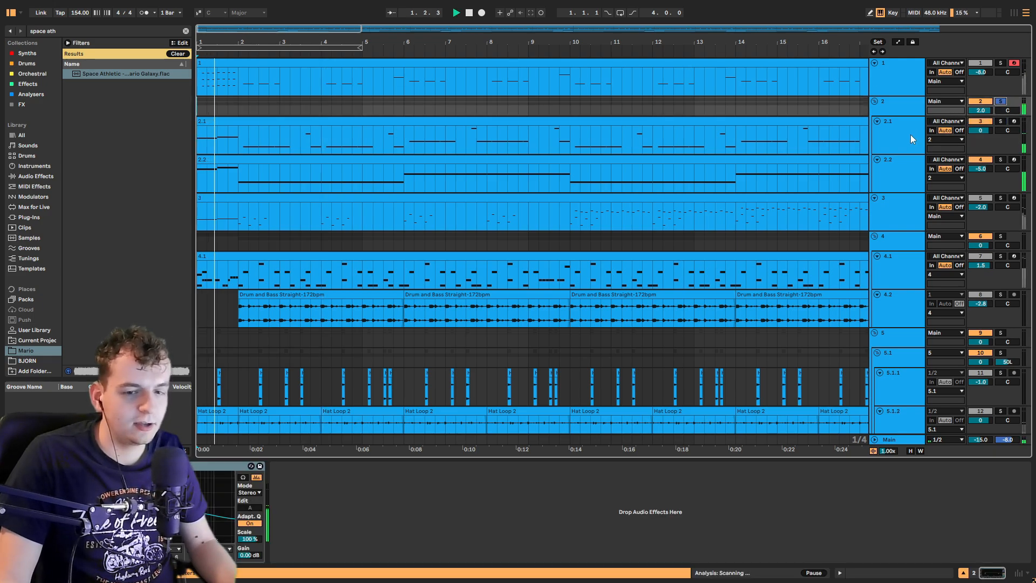
pyautogui.click(895, 111)
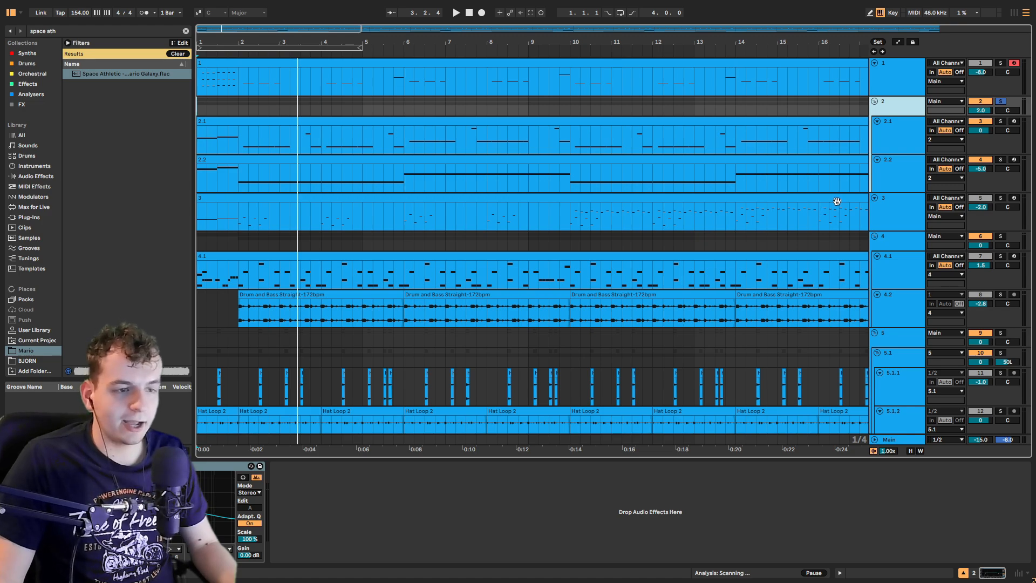
pyautogui.press('space')
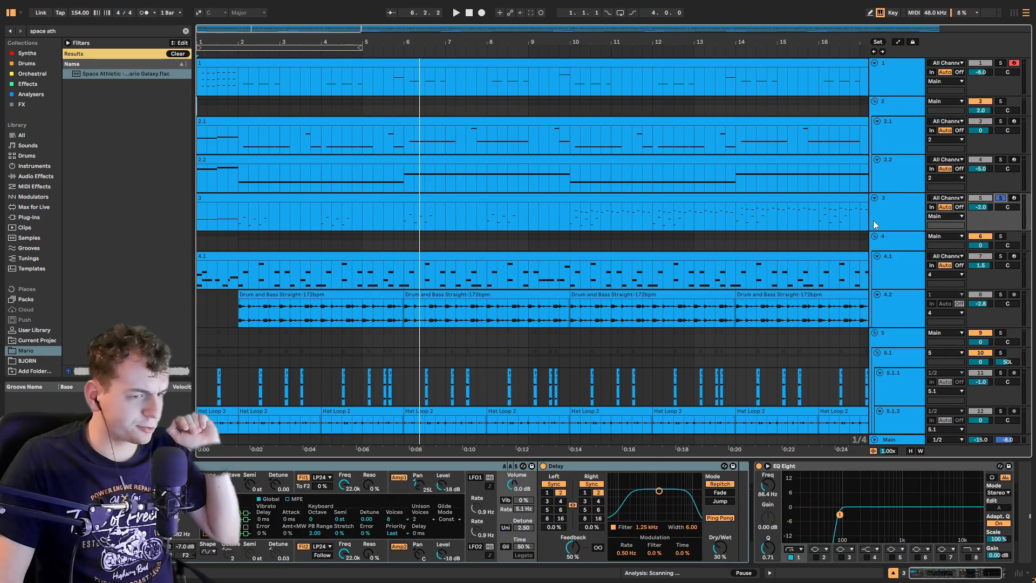
# Step: Play soloed track 3 from the song's start, then stop
pyautogui.click(199, 220)
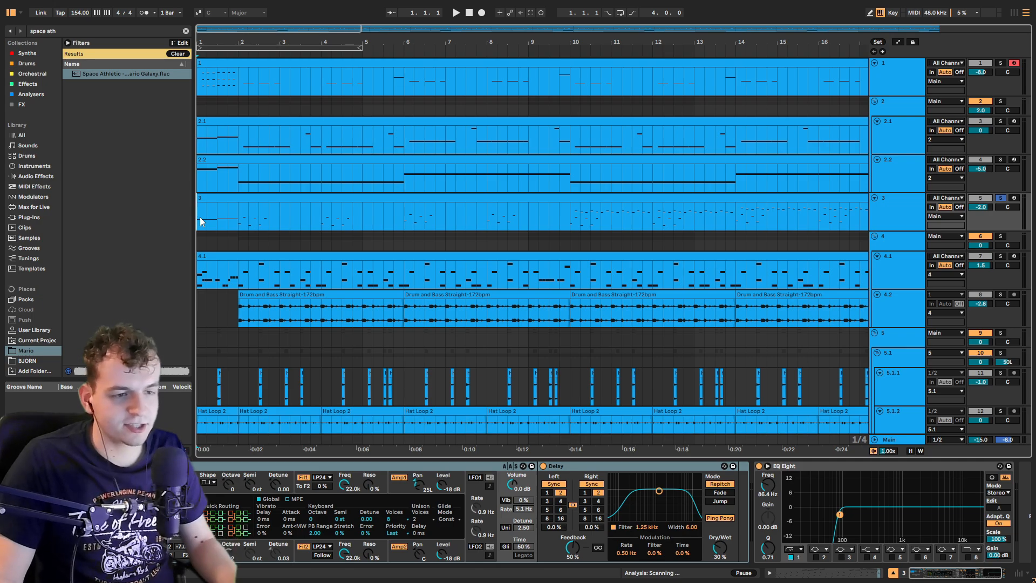
pyautogui.press('space')
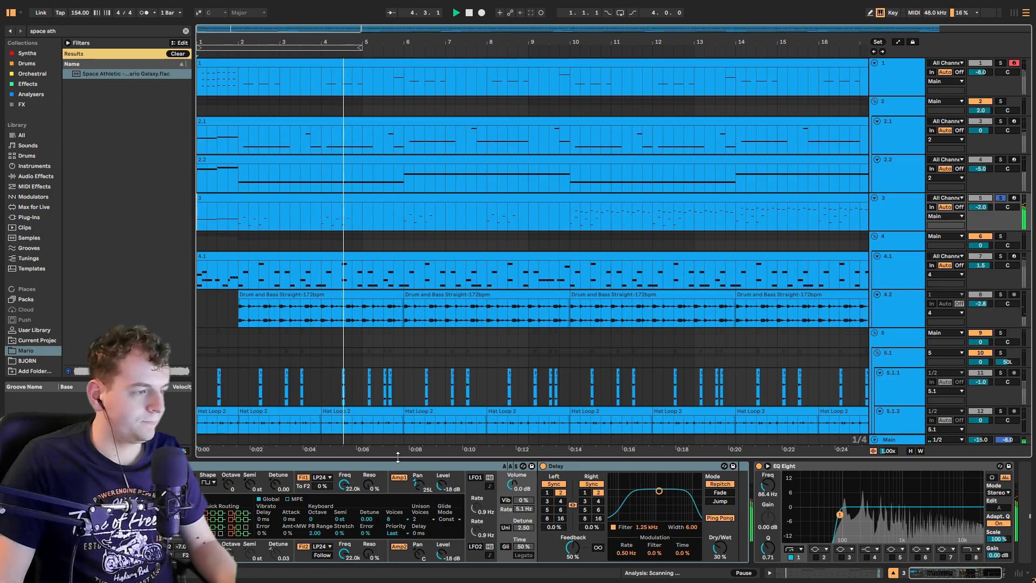
pyautogui.press('space')
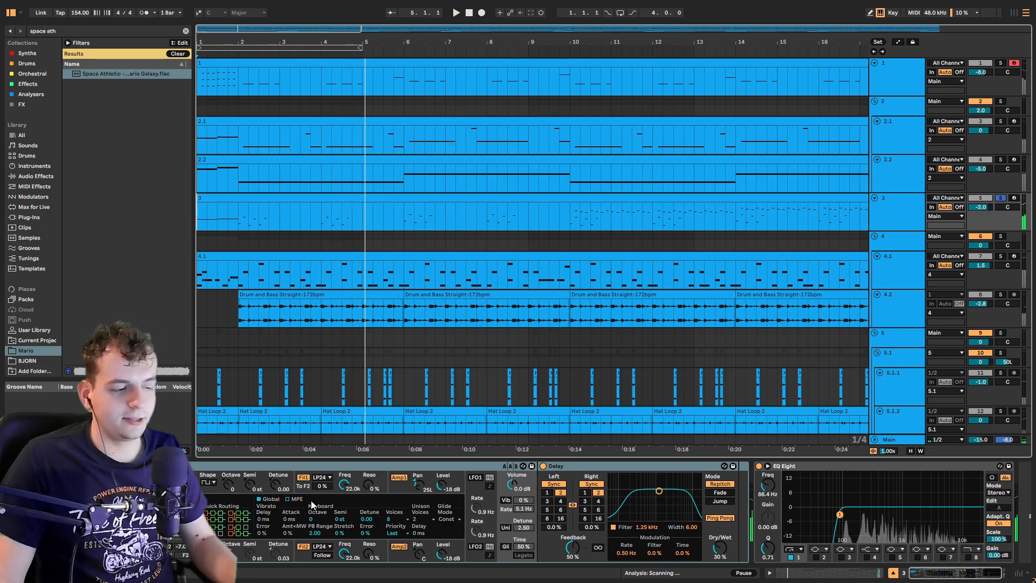
# Step: Browse track 3's synth and effect devices, then play the track from bar 2
pyautogui.click(253, 484)
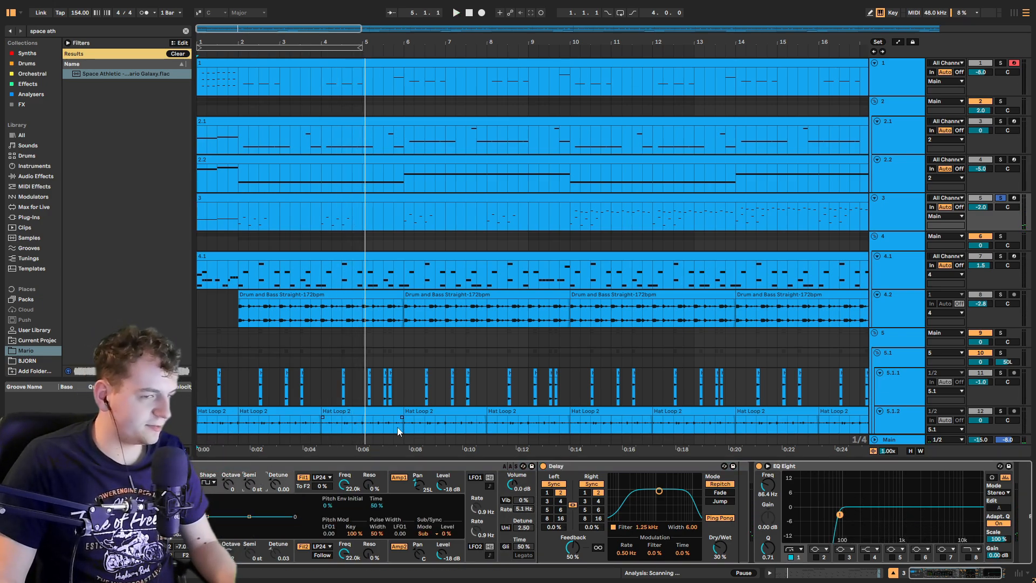
pyautogui.click(1014, 198)
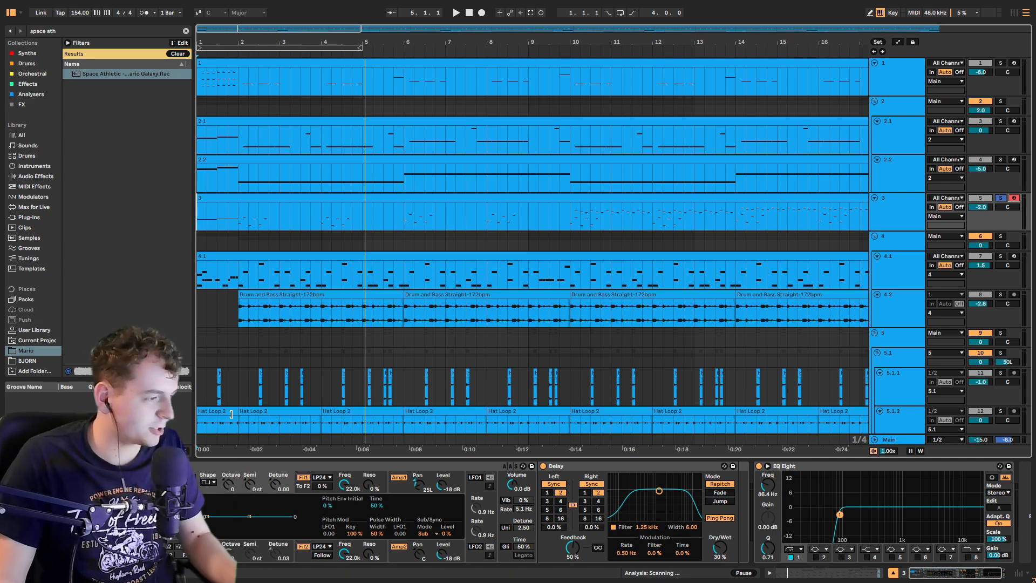
pyautogui.click(86, 491)
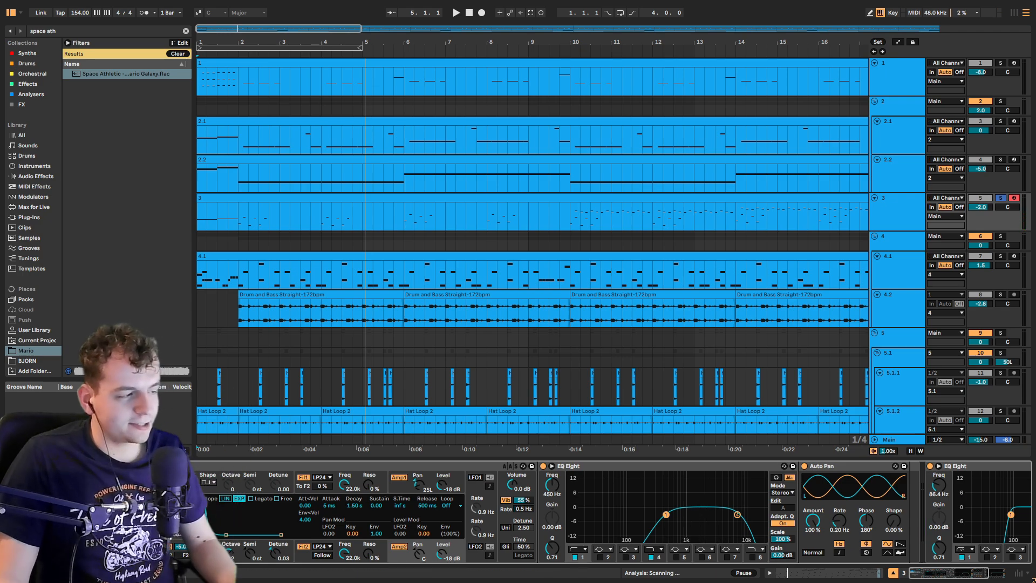
pyautogui.click(239, 228)
pyautogui.press('space')
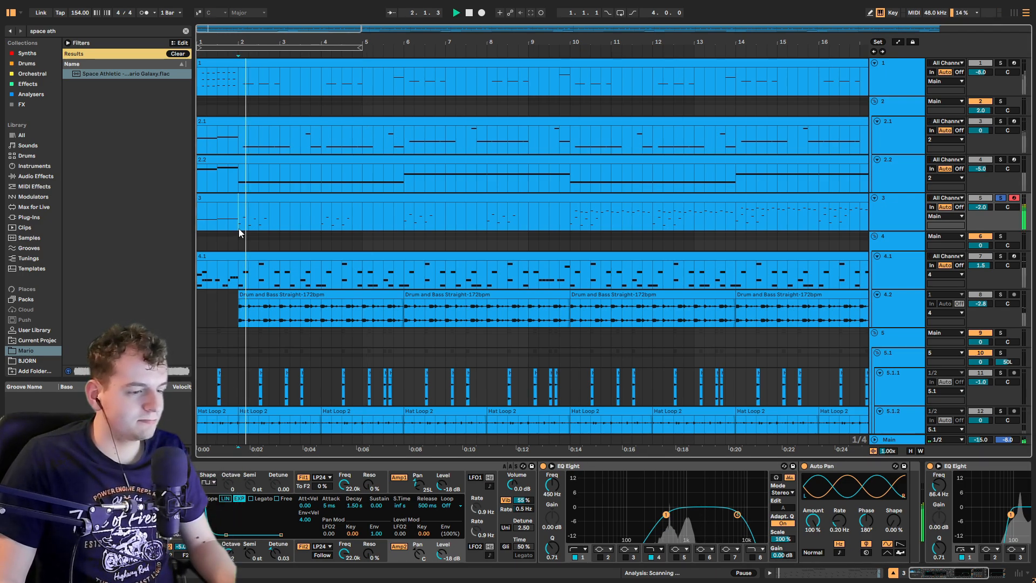
pyautogui.press('space')
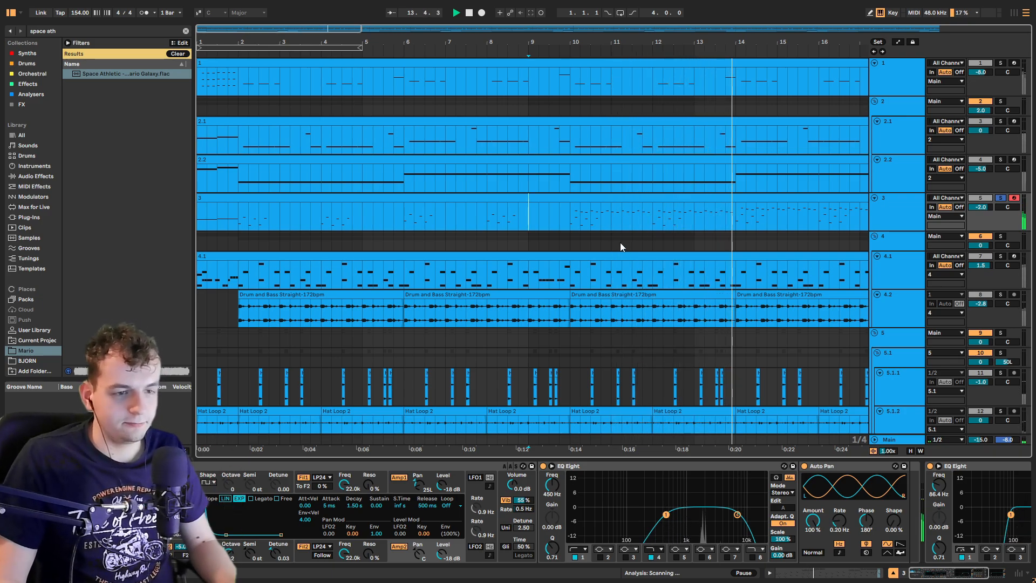
# Step: Zoom out and play track 3 from around bar 9
pyautogui.press('-')
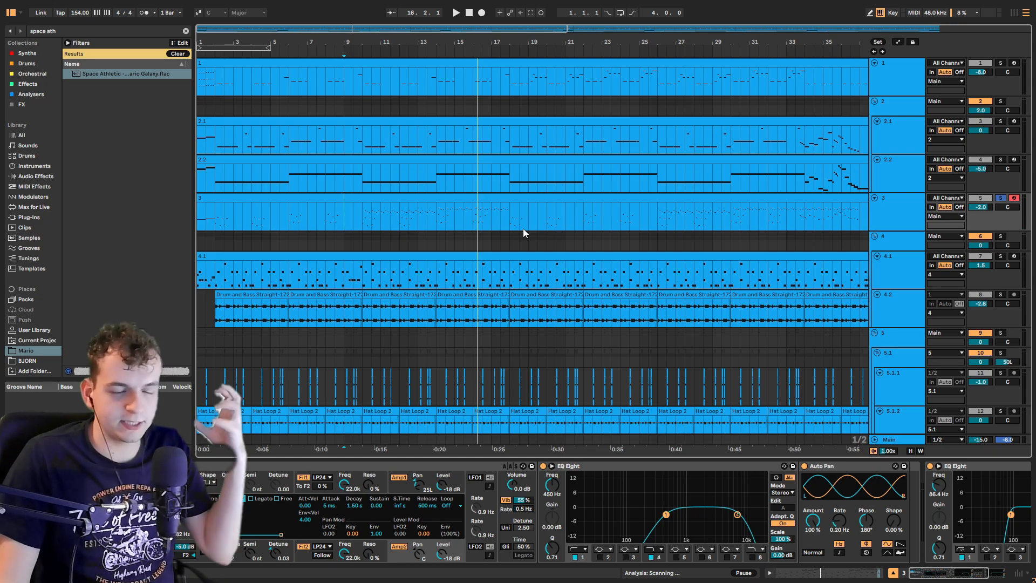
pyautogui.click(364, 215)
pyautogui.press('space')
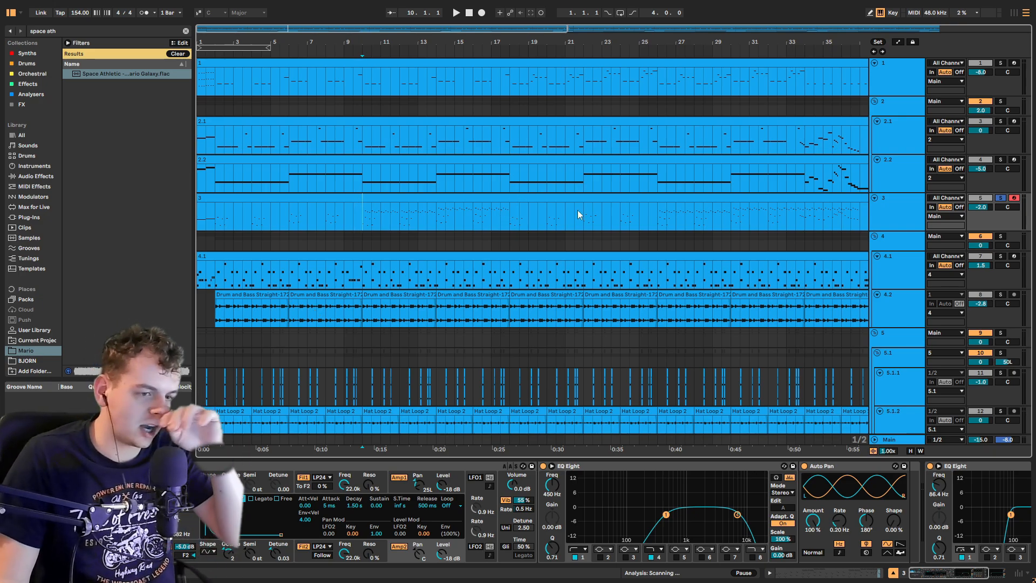
# Step: Solo track 4 and play it from the start of track 4.1
pyautogui.click(1000, 236)
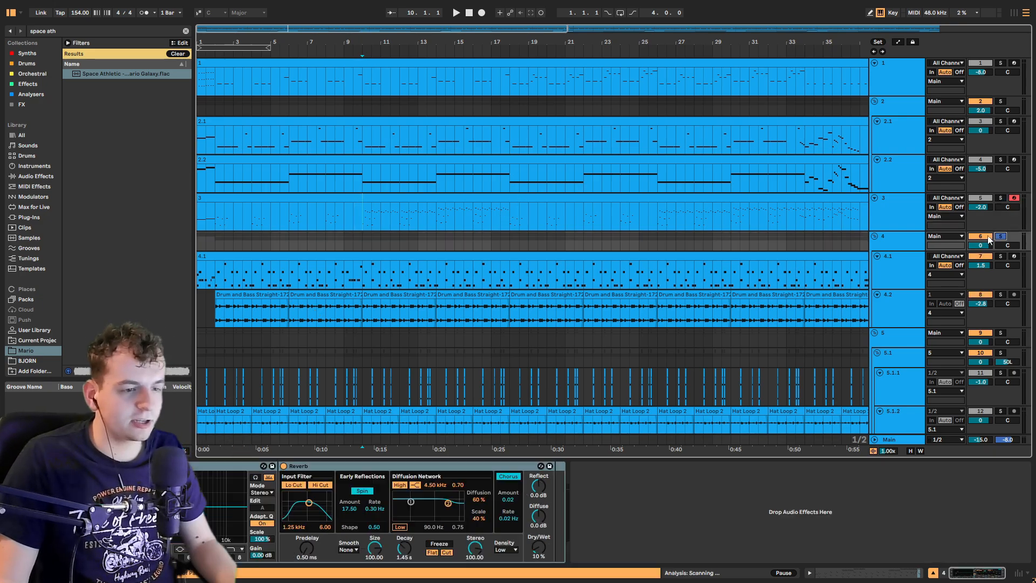
pyautogui.click(203, 274)
pyautogui.press('+')
pyautogui.press('space')
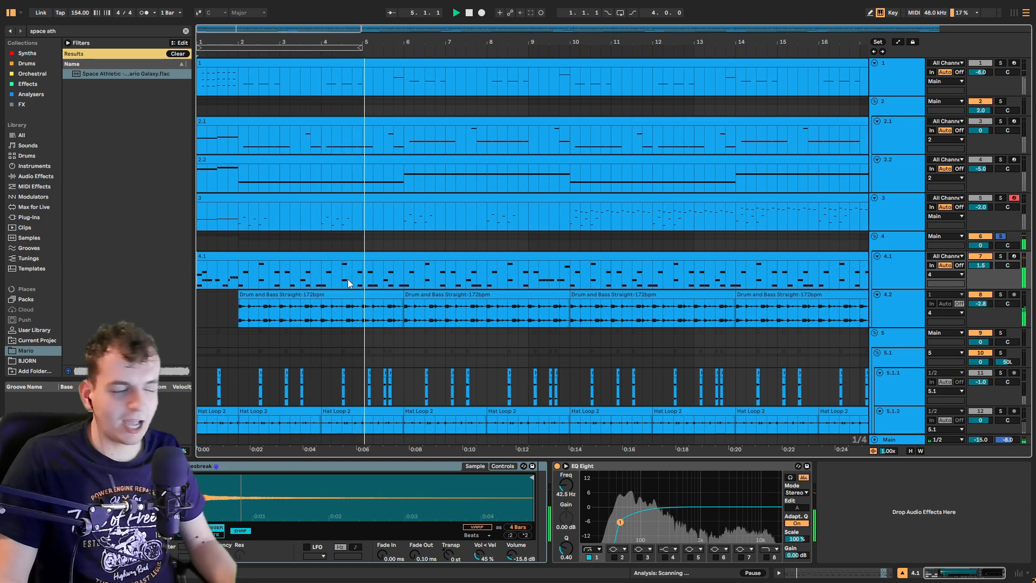
pyautogui.press('space')
# Step: Solo track 4.2 and play the drum loop from bar 2
pyautogui.scroll(-1, 682, 272)
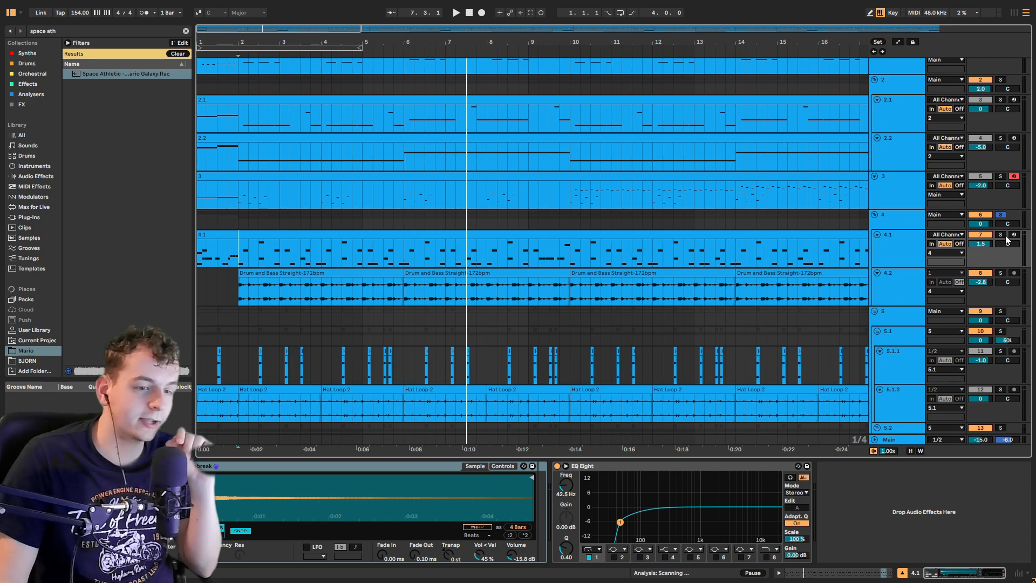
pyautogui.click(1001, 274)
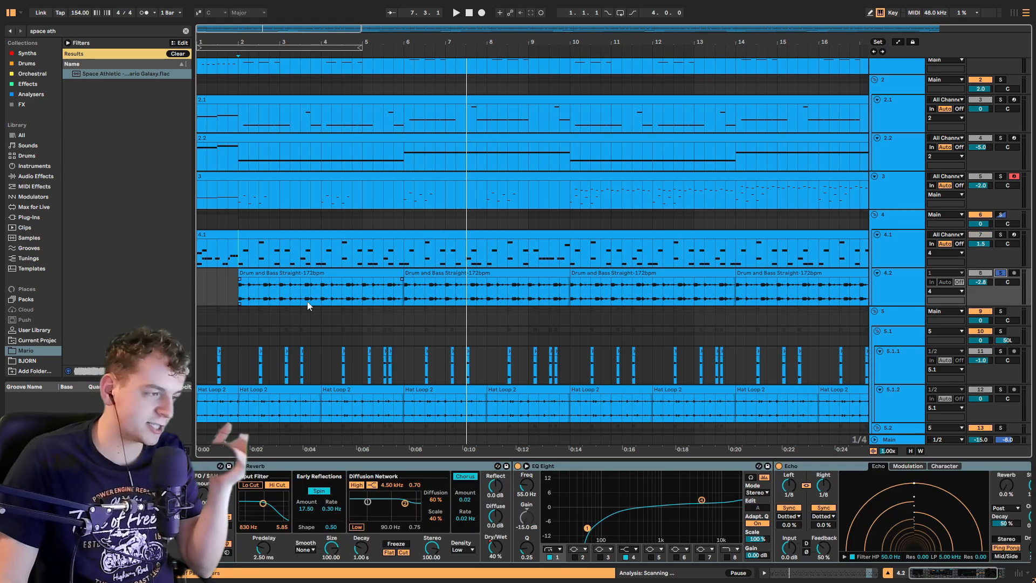
pyautogui.click(239, 300)
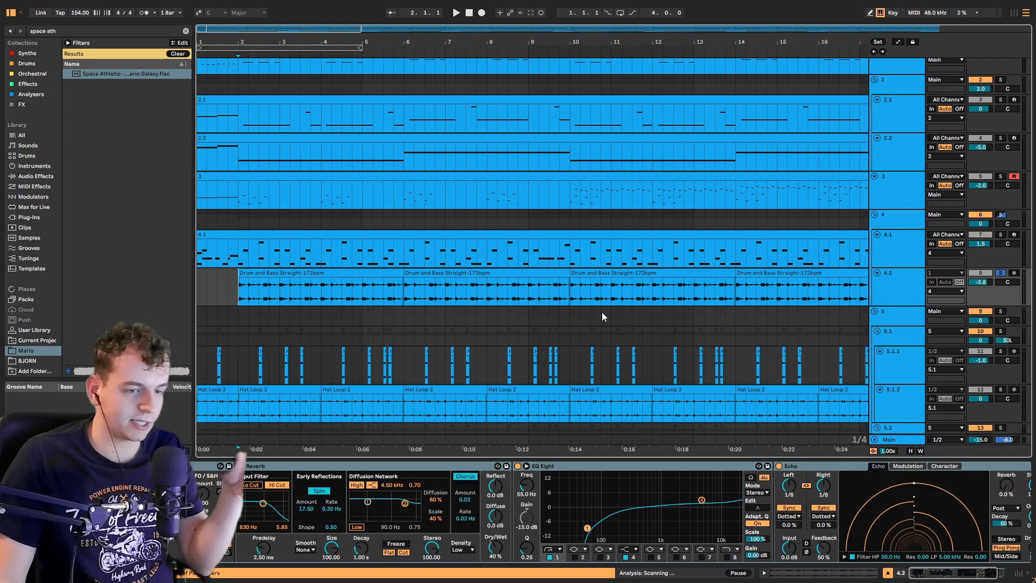
pyautogui.press('space')
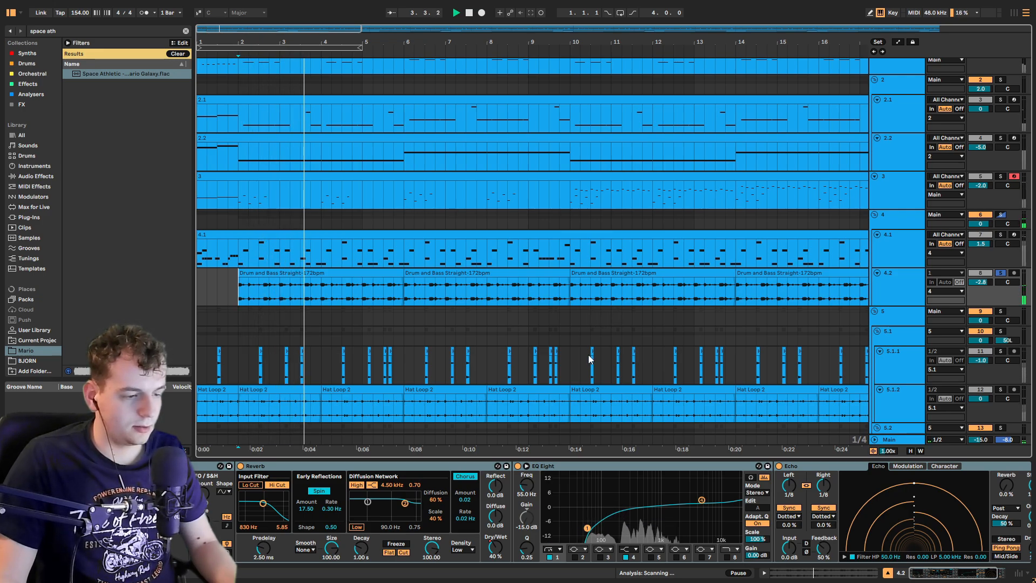
# Step: Solo track 4.1 and play it from bar 2, then stop
pyautogui.click(1001, 234)
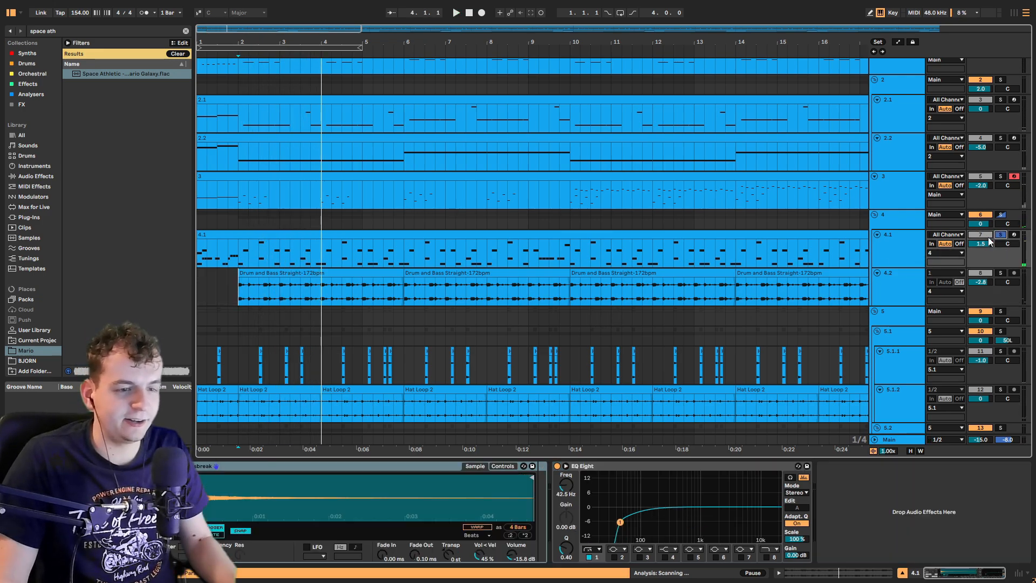
pyautogui.click(241, 256)
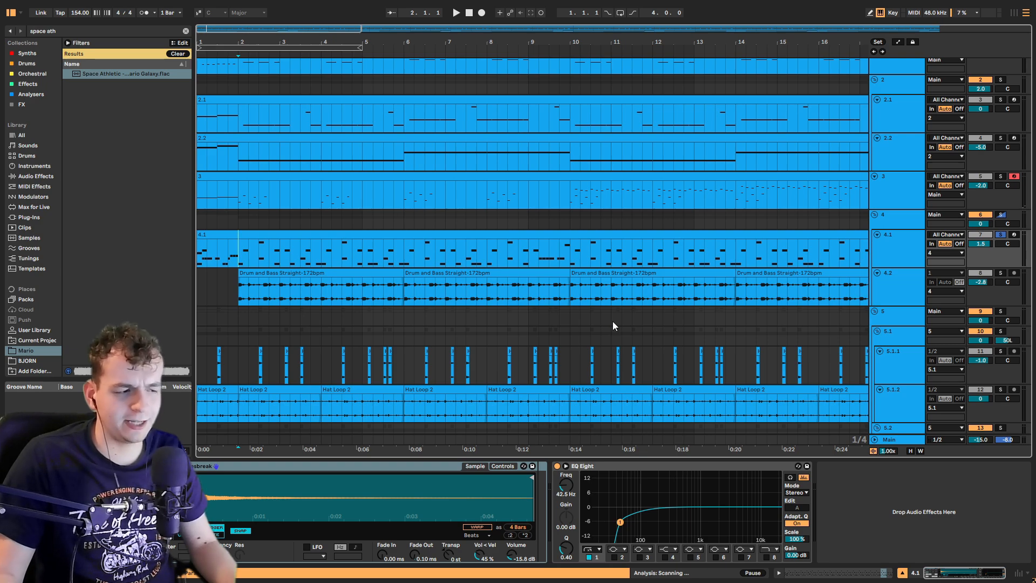
pyautogui.press('space')
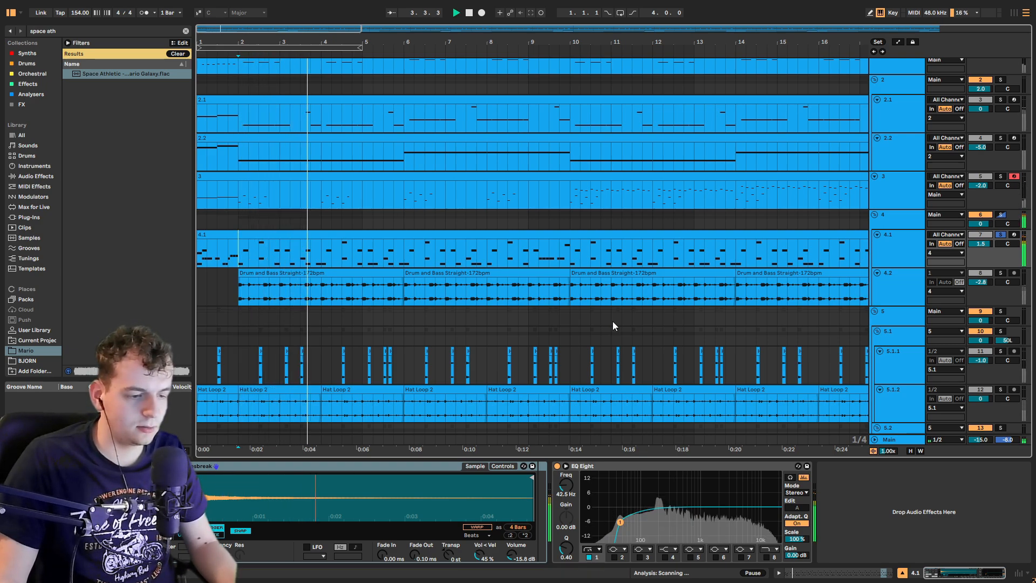
pyautogui.press('space')
# Step: Play the track 4 group, zoom out to the whole song, and set the play position near bar 9
pyautogui.click(202, 211)
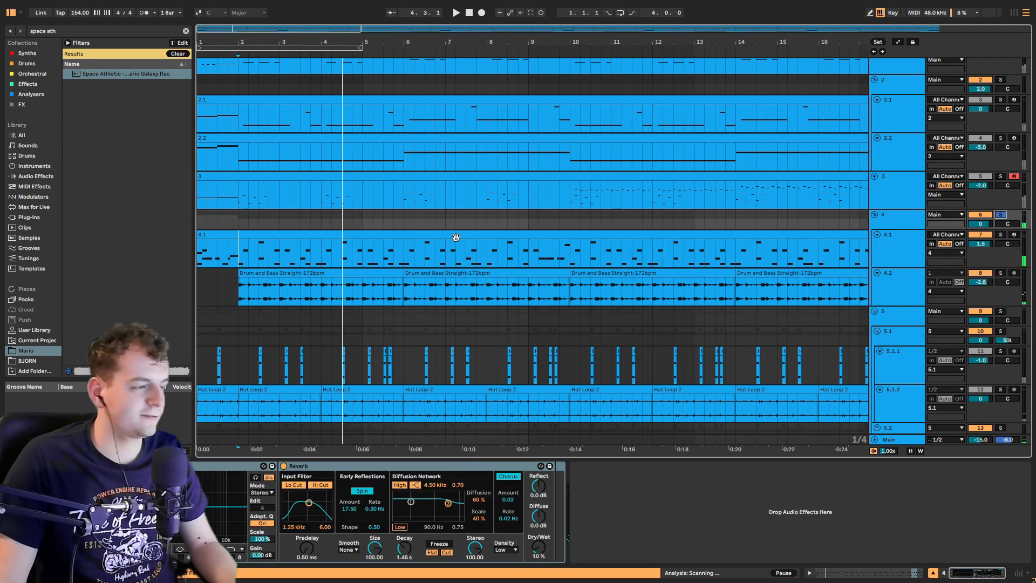
pyautogui.press('space')
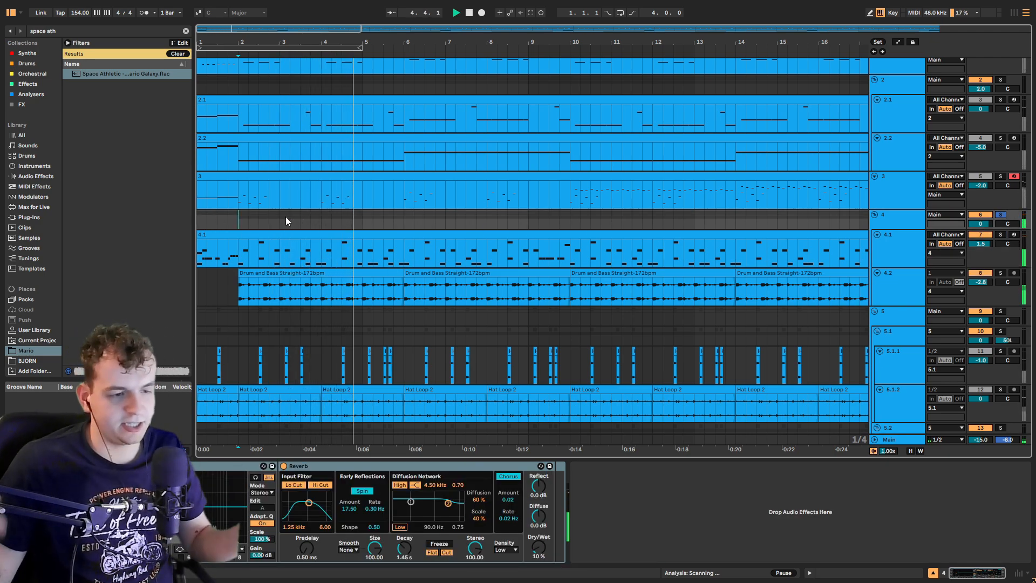
pyautogui.scroll(-10, 286, 216)
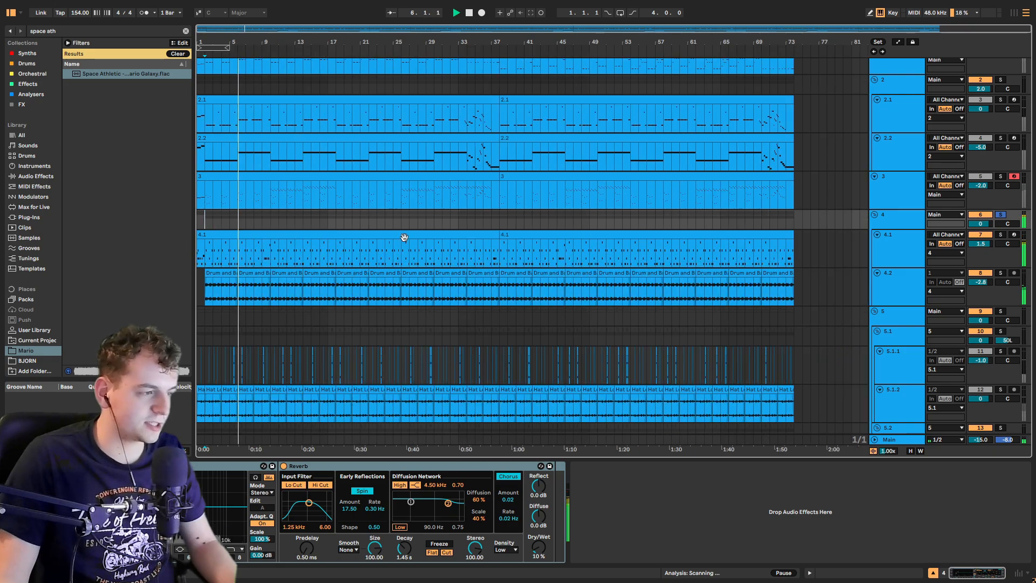
pyautogui.click(269, 221)
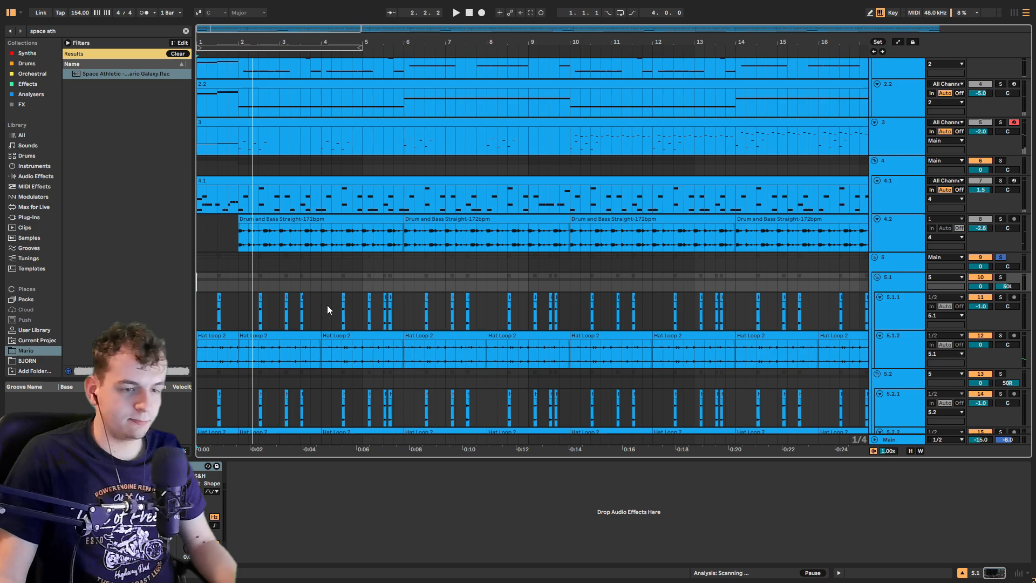
# Step: Play the arrangement and scroll down through the track 5 hi-hat group
pyautogui.press('space')
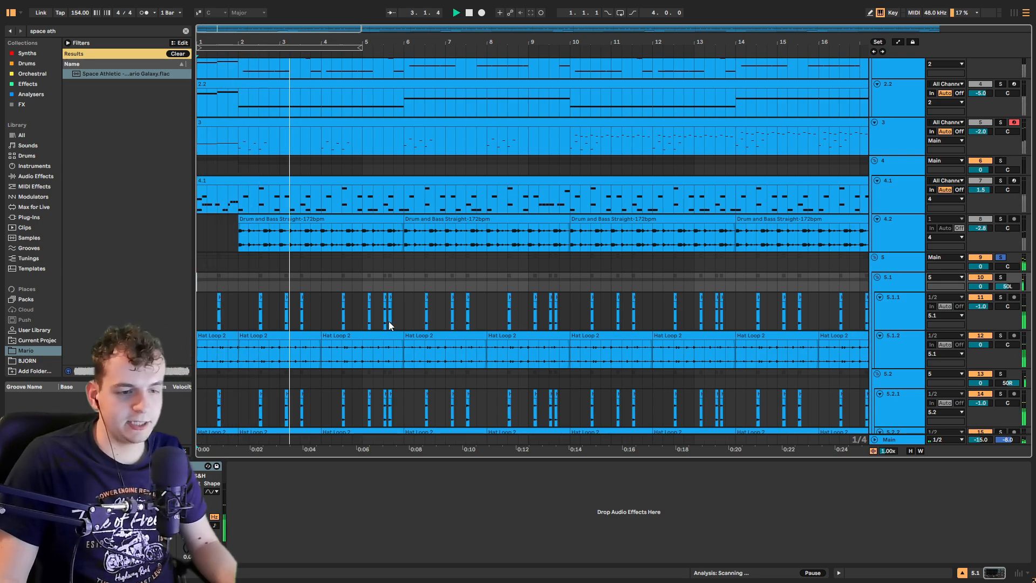
pyautogui.scroll(-1, 609, 312)
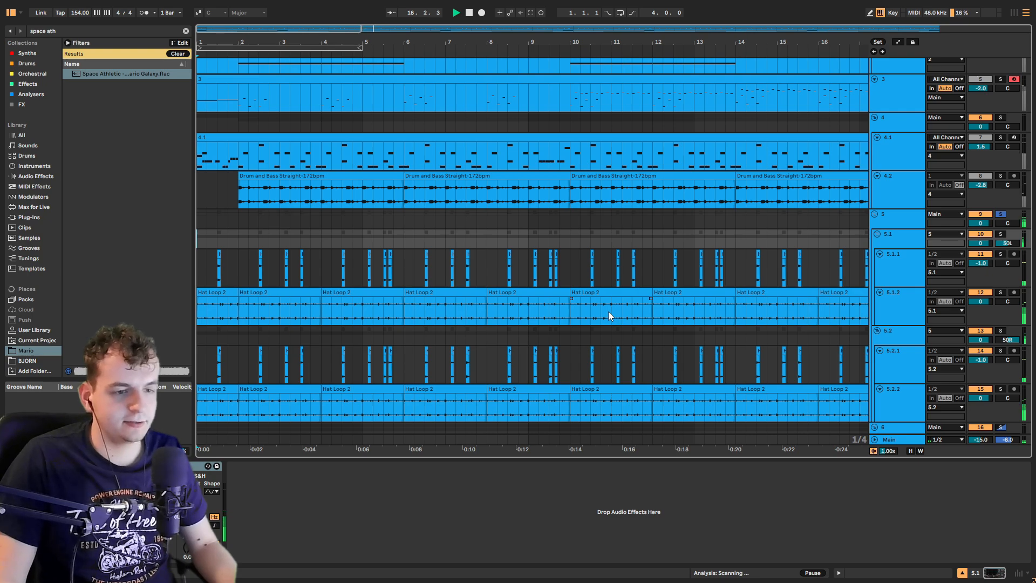
pyautogui.scroll(-3, 727, 306)
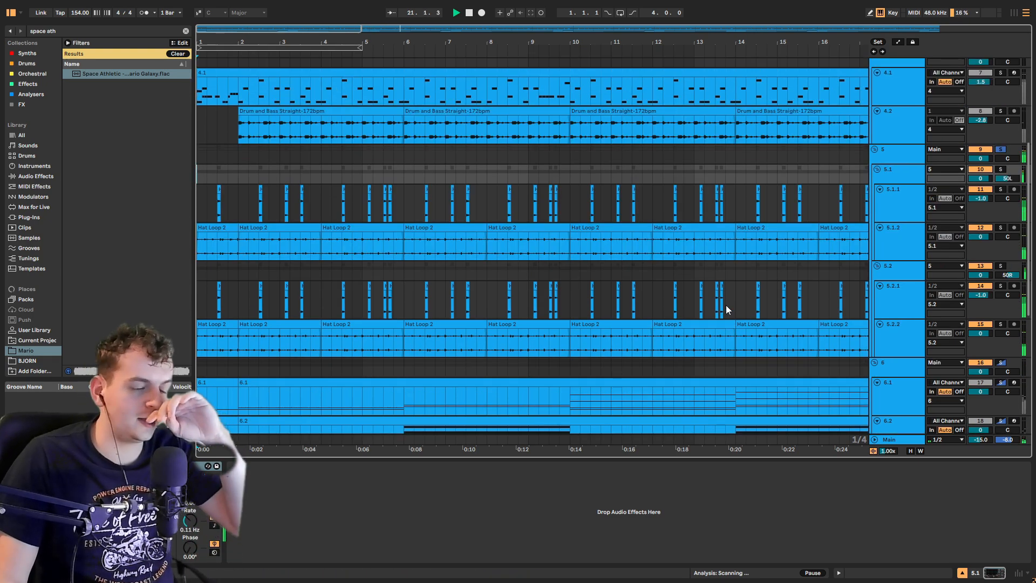
pyautogui.scroll(-6, 1029, 222)
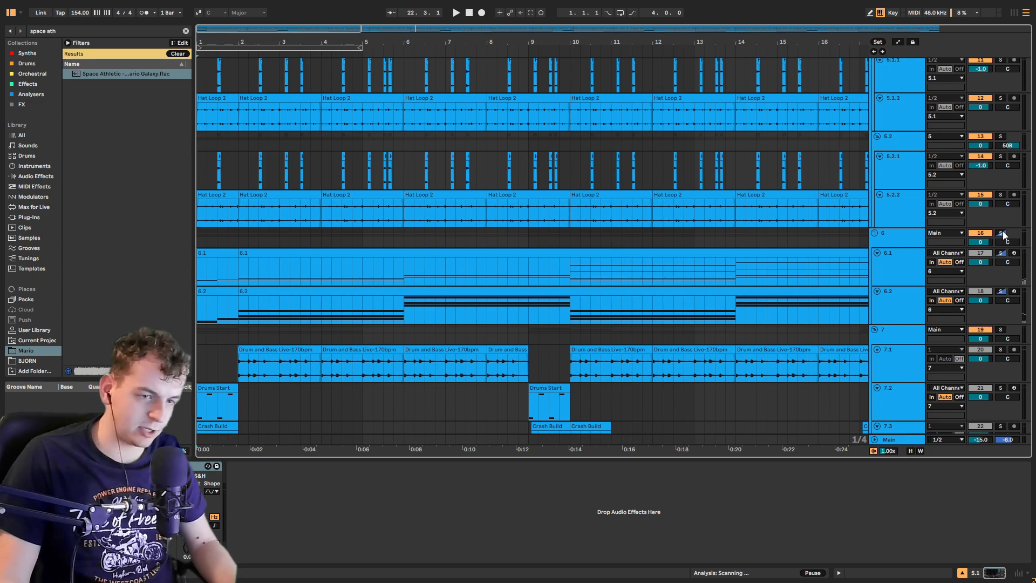
# Step: Solo track 6 and play it from the beginning
pyautogui.click(1002, 233)
pyautogui.press('space')
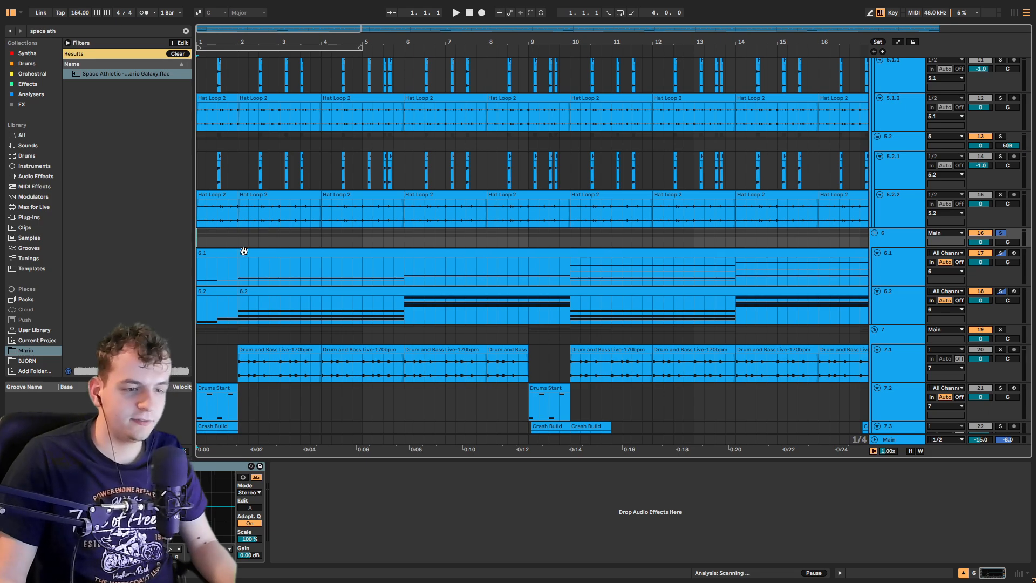
pyautogui.press('space')
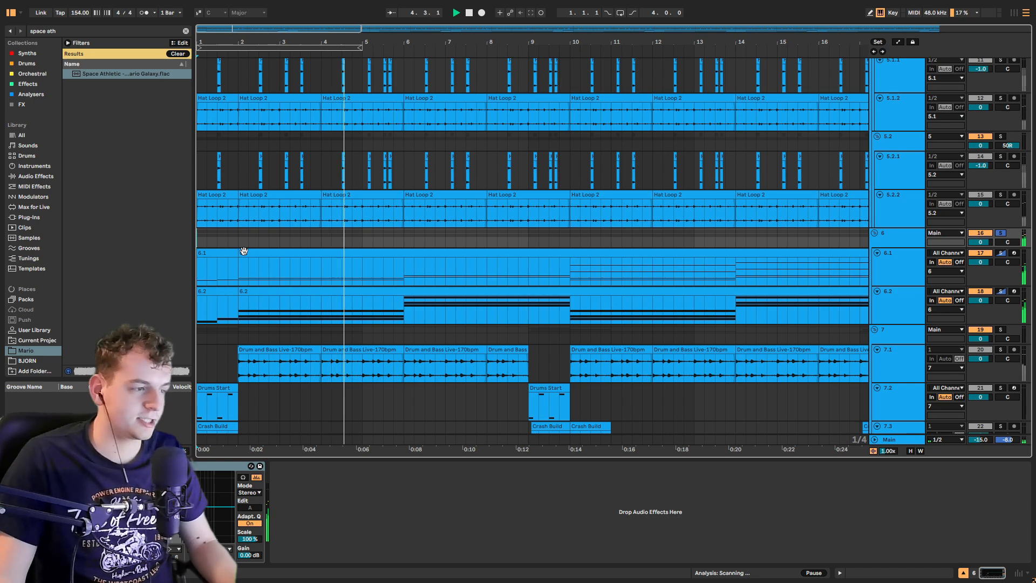
# Step: Audition track 6.2 and then track 6.1 soloed during playback
pyautogui.click(1001, 292)
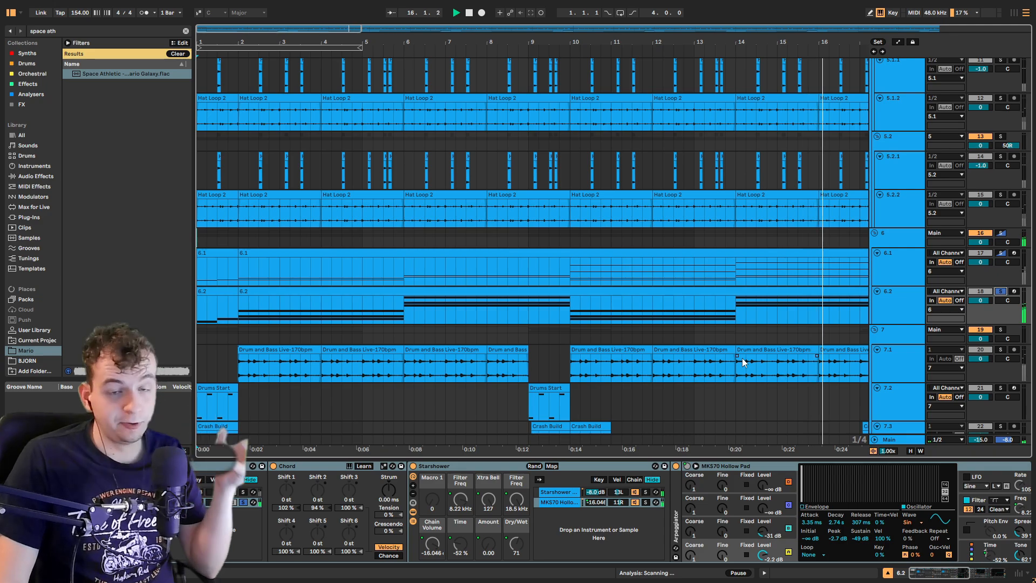
pyautogui.click(1002, 254)
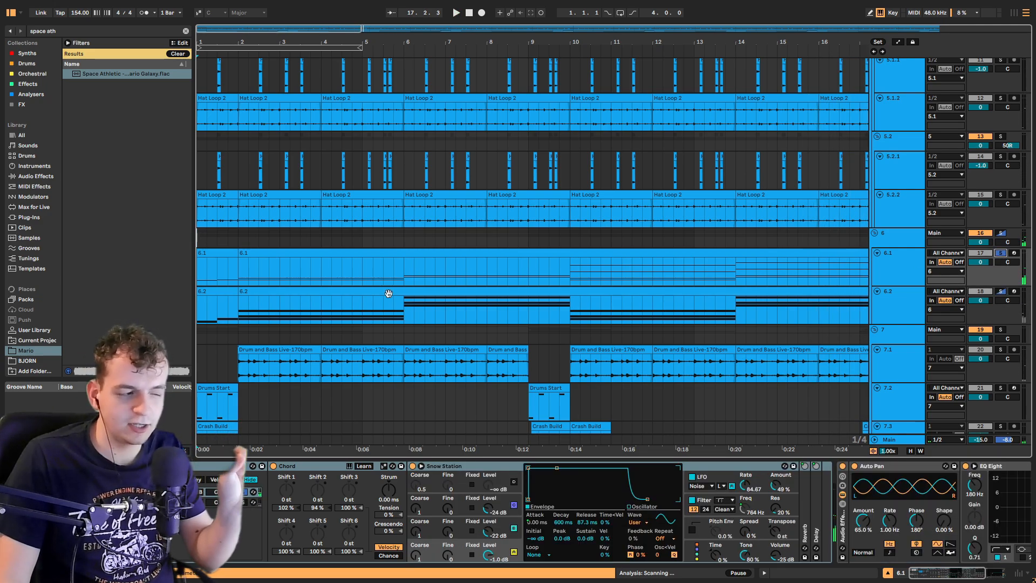
pyautogui.press('space')
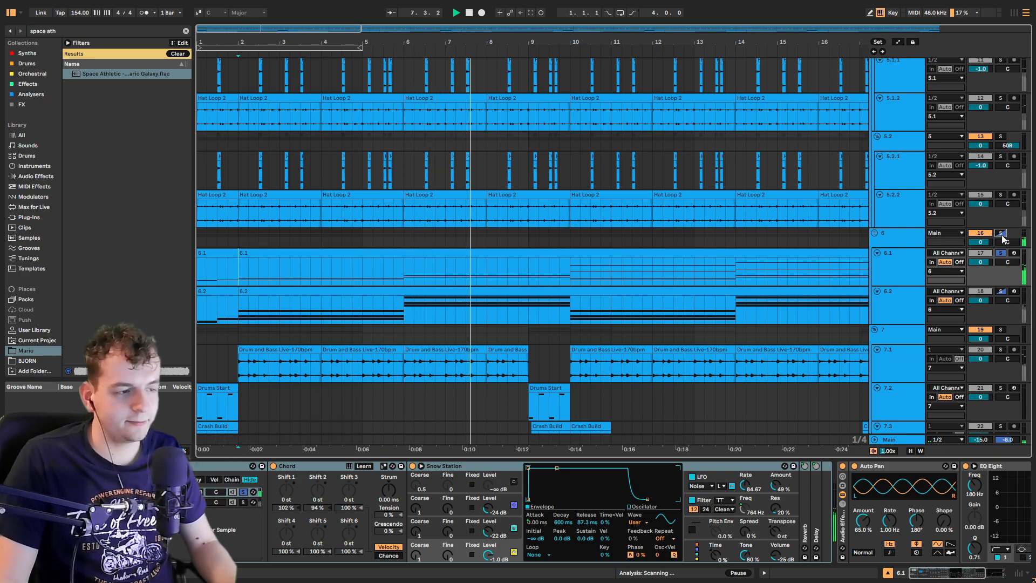
# Step: Scroll down to the track 7 drum group and zoom in on its opening bars
pyautogui.click(757, 361)
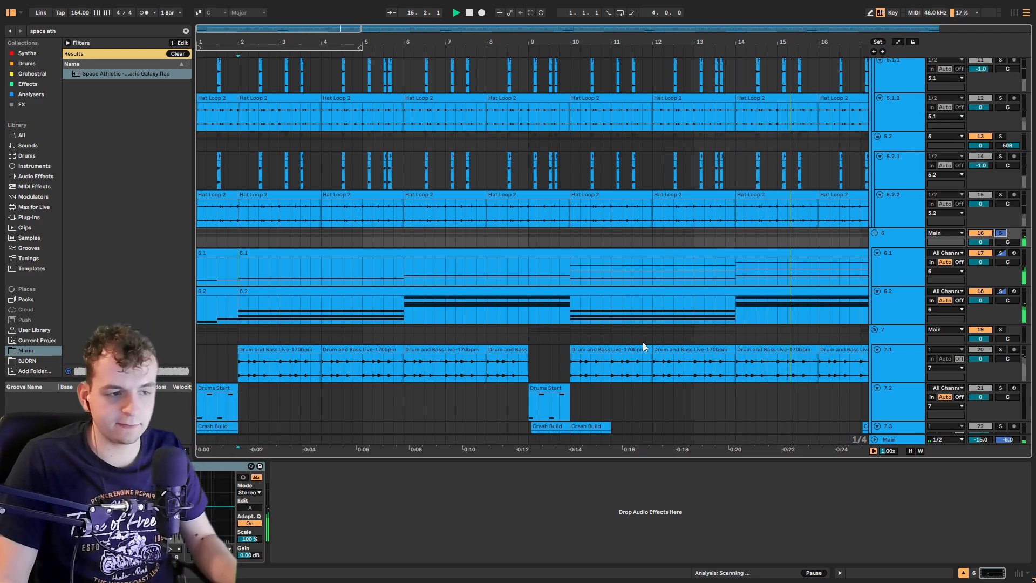
pyautogui.scroll(-2, 506, 336)
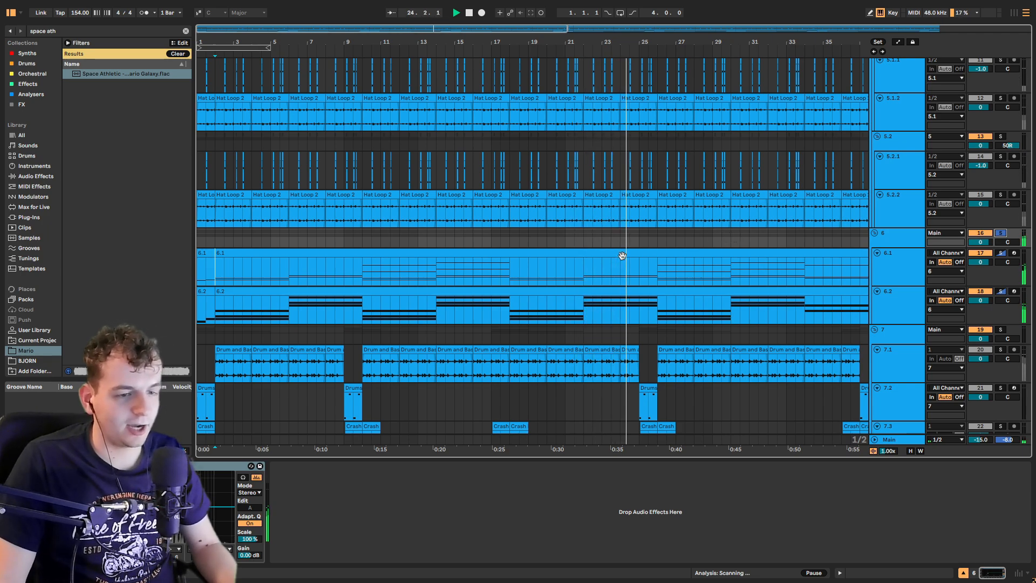
pyautogui.scroll(-5, 327, 354)
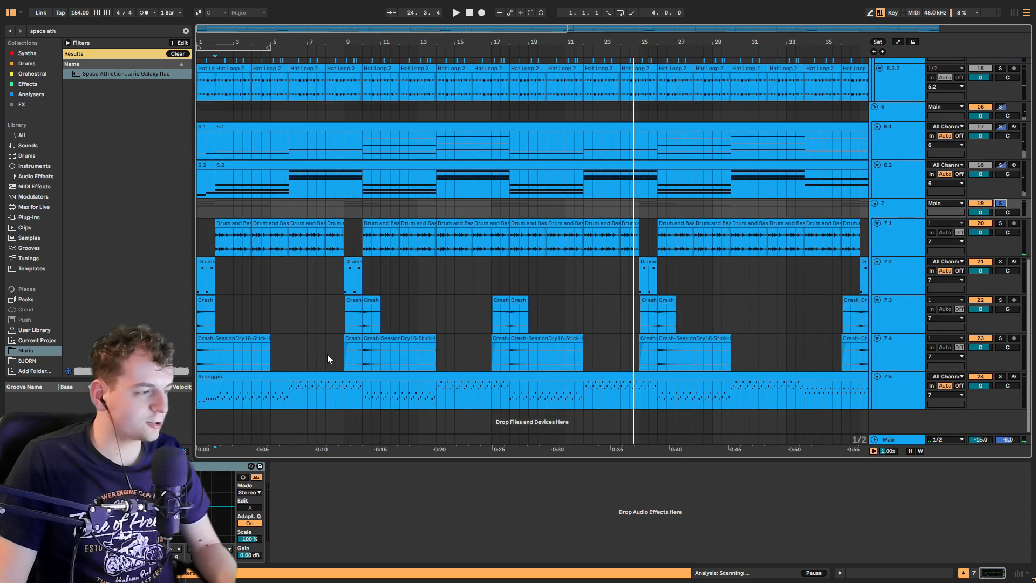
pyautogui.press('space')
pyautogui.scroll(4, 199, 205)
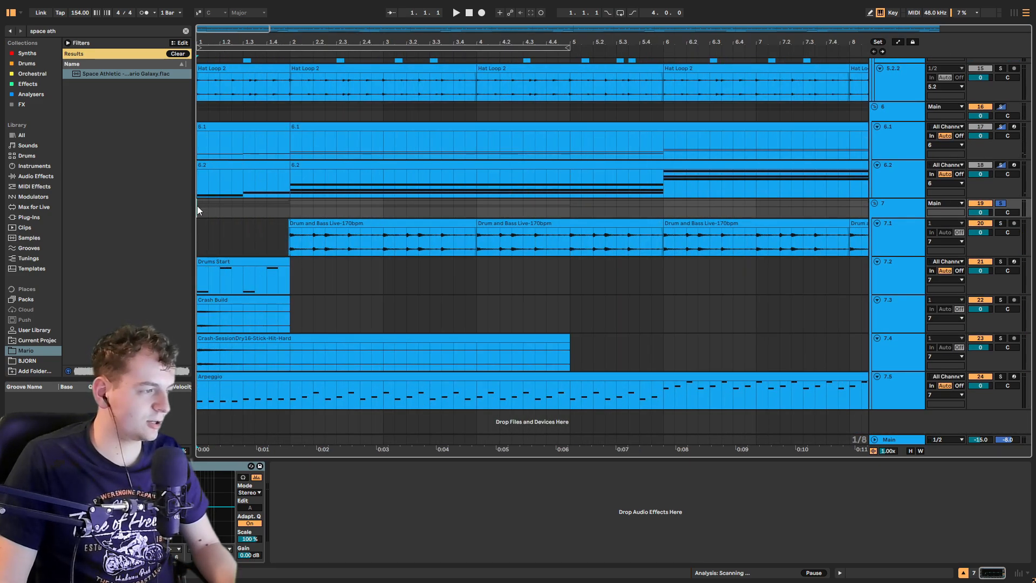
pyautogui.scroll(3, 196, 205)
pyautogui.scroll(-2, 196, 206)
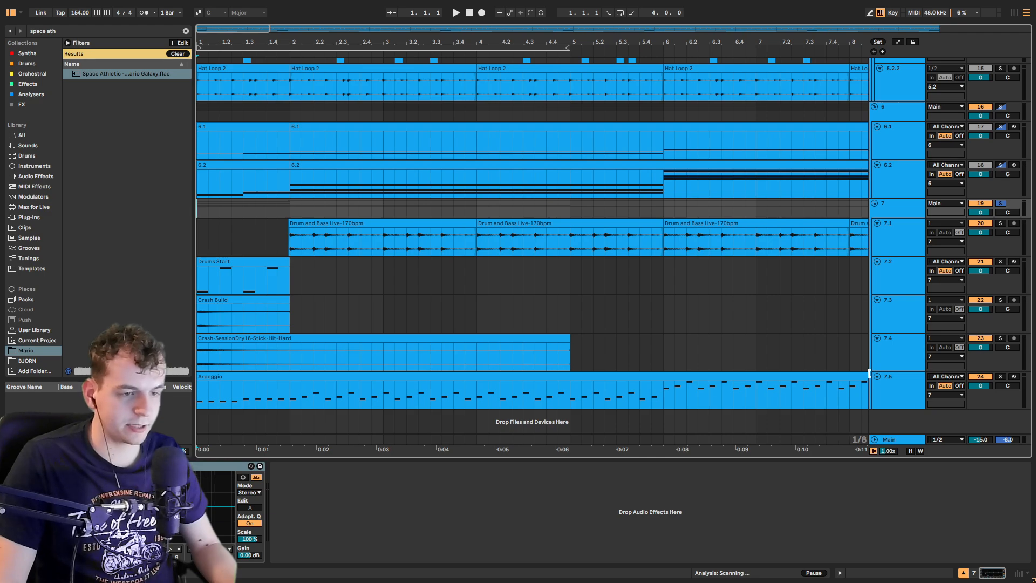
# Step: Play the track 7 group, then solo tracks 7.2, 7.3 and 7.4 and play again
pyautogui.press('space')
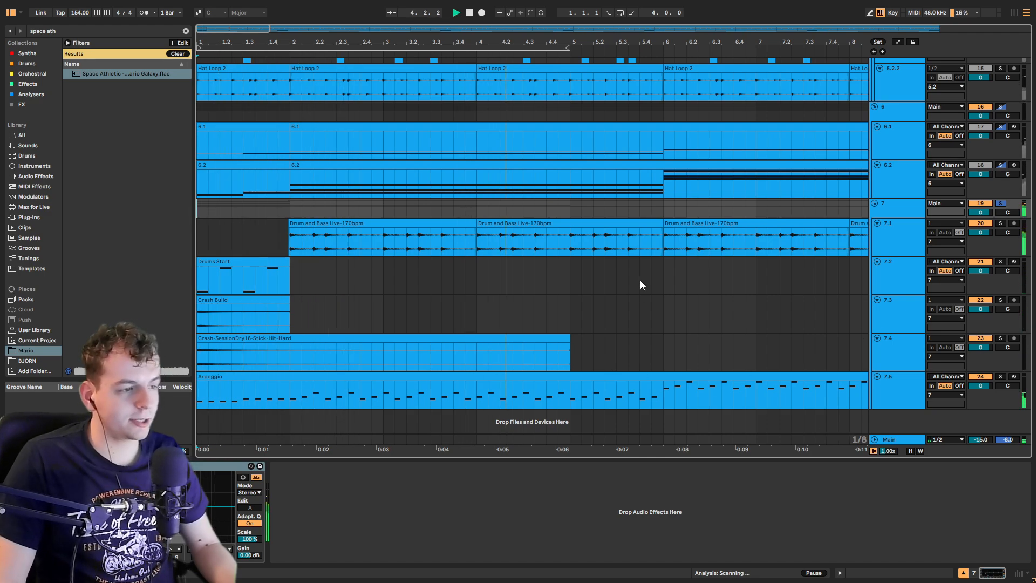
pyautogui.press('space')
pyautogui.click(1001, 261)
pyautogui.keyDown('ctrl'); pyautogui.click(1001, 300); pyautogui.keyUp('ctrl')
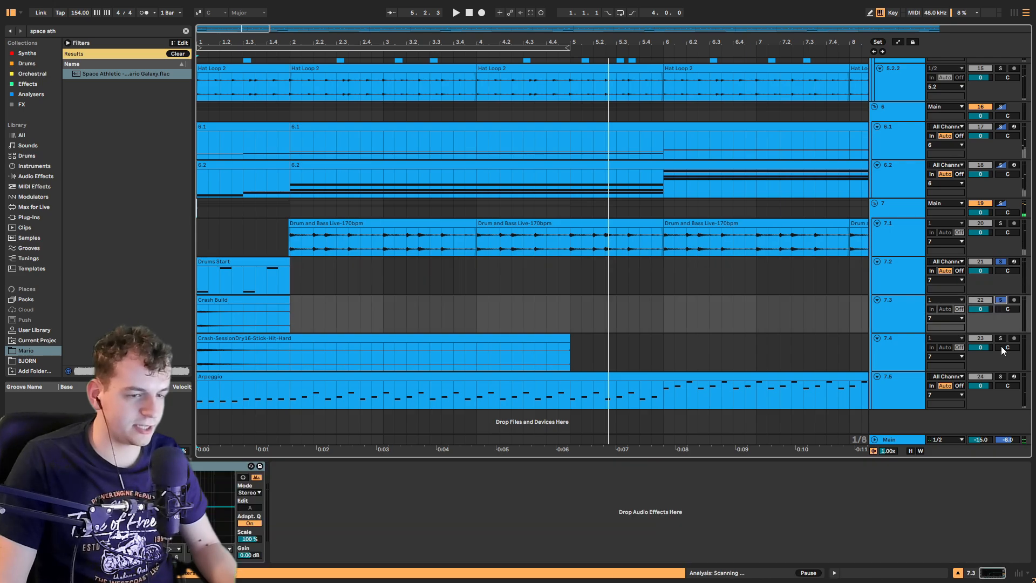
pyautogui.keyDown('ctrl'); pyautogui.click(1001, 338); pyautogui.keyUp('ctrl')
pyautogui.press('space')
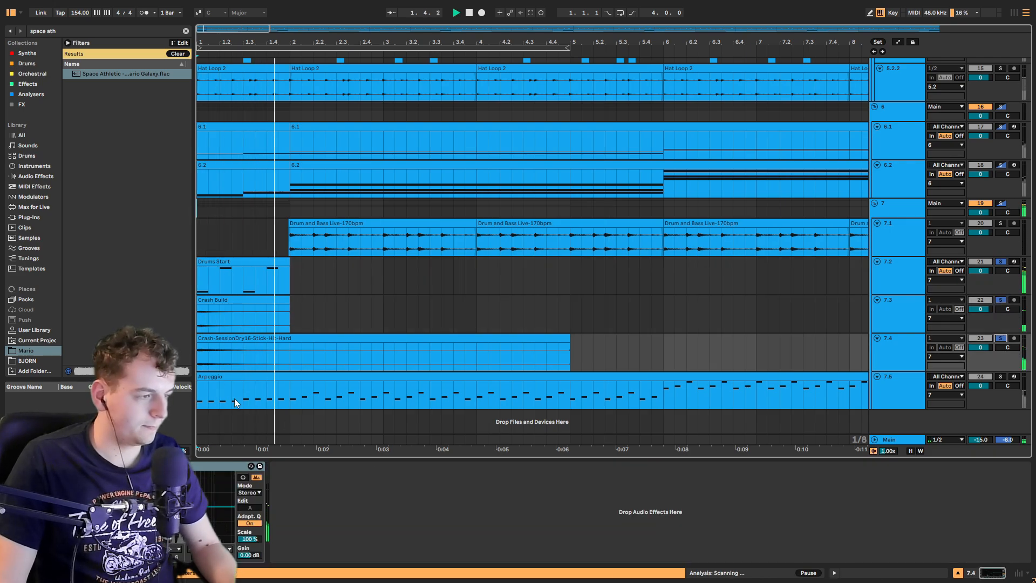
# Step: Solo the Arpeggio track 7.5 and play it
pyautogui.click(1002, 377)
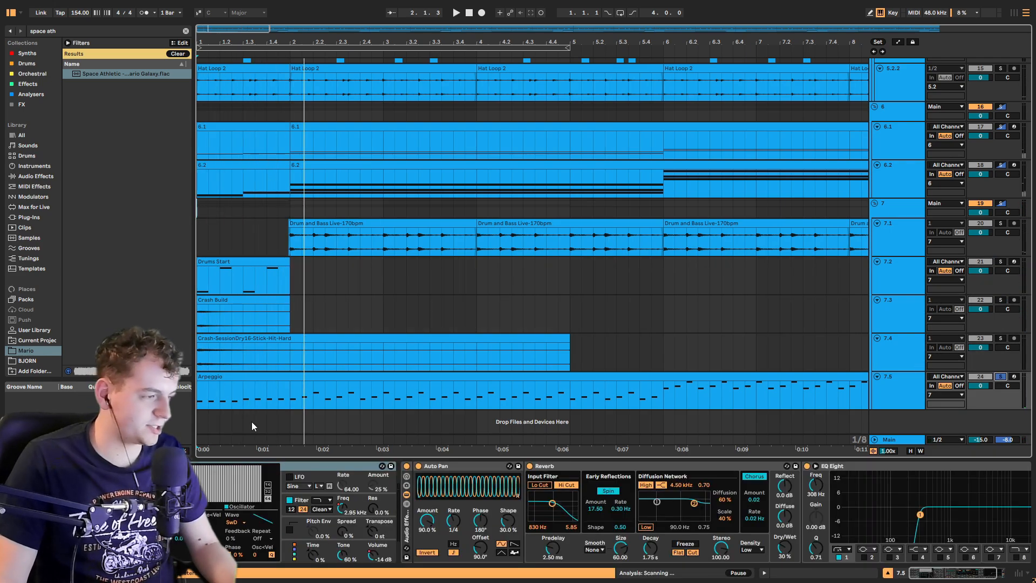
pyautogui.press('space')
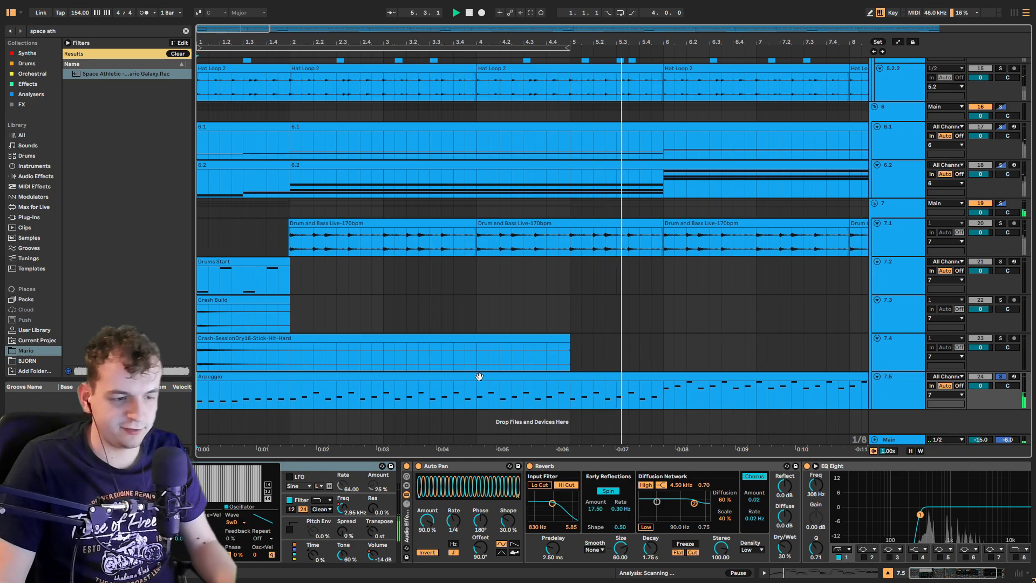
# Step: Scroll back up through the arrangement to the top tracks
pyautogui.keyDown('ctrl'); pyautogui.scroll(-2, 475, 374); pyautogui.keyUp('ctrl')
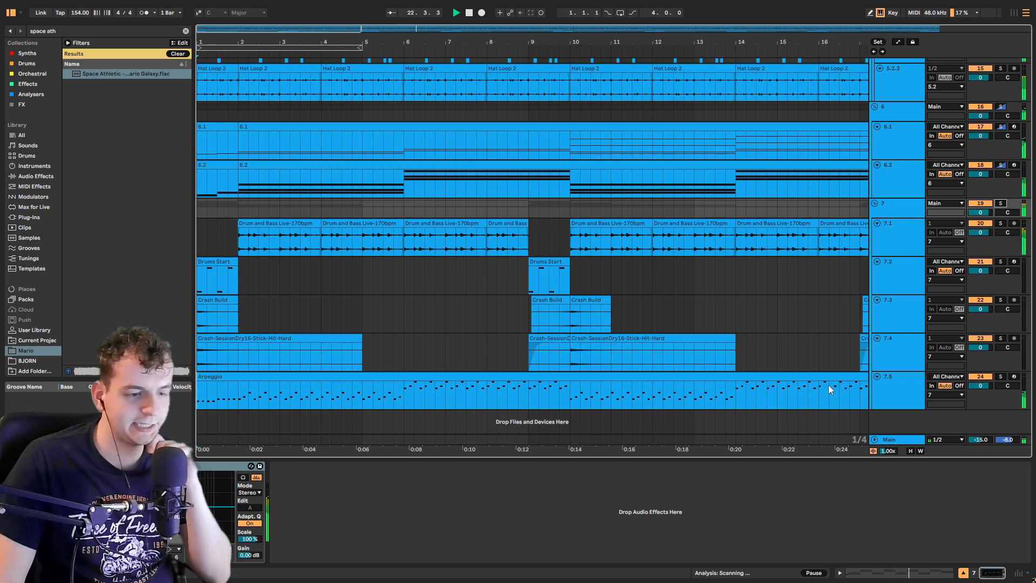
pyautogui.scroll(10, 838, 384)
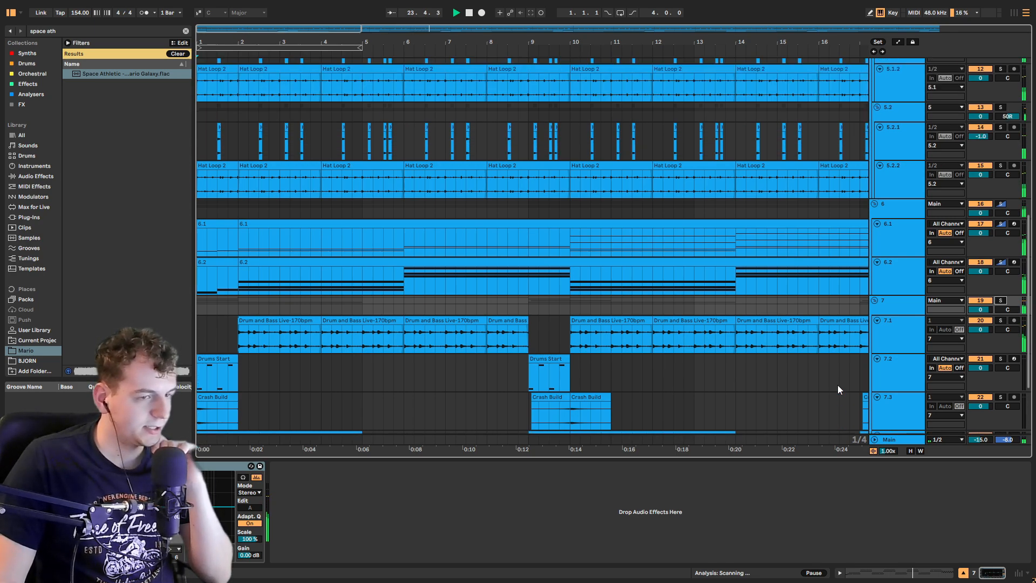
pyautogui.scroll(1, 838, 385)
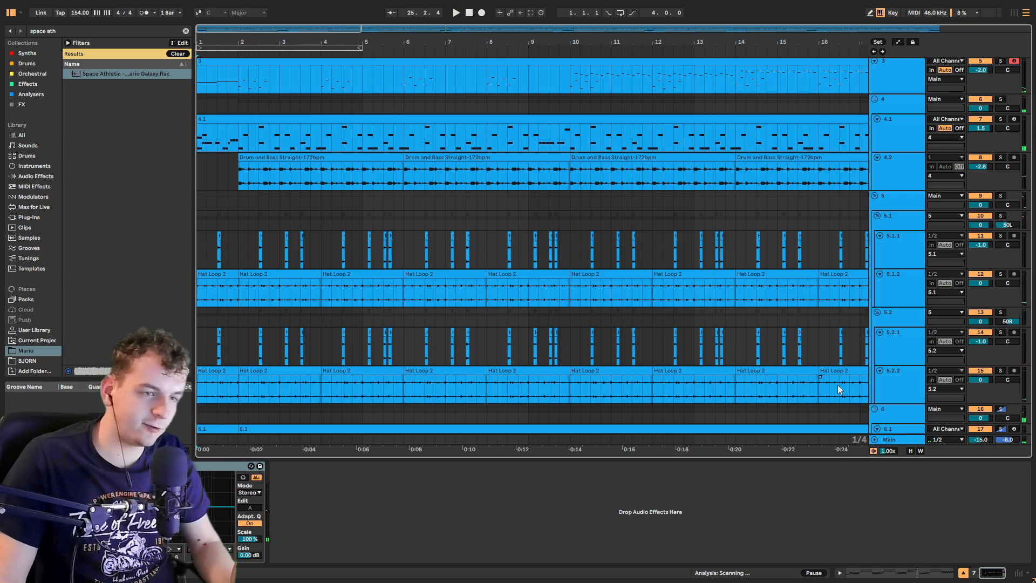
pyautogui.scroll(4, 838, 384)
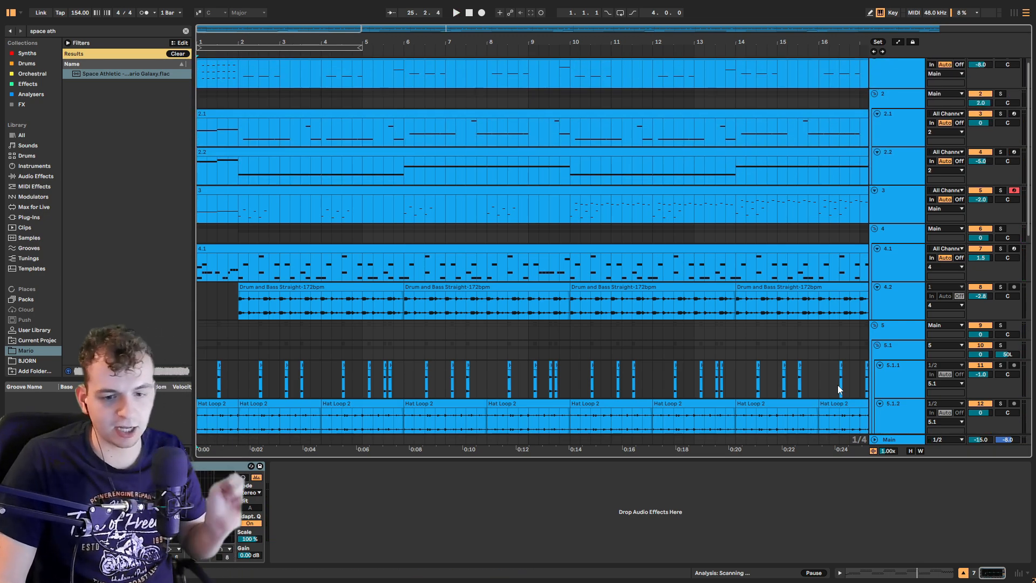
pyautogui.scroll(1, 838, 384)
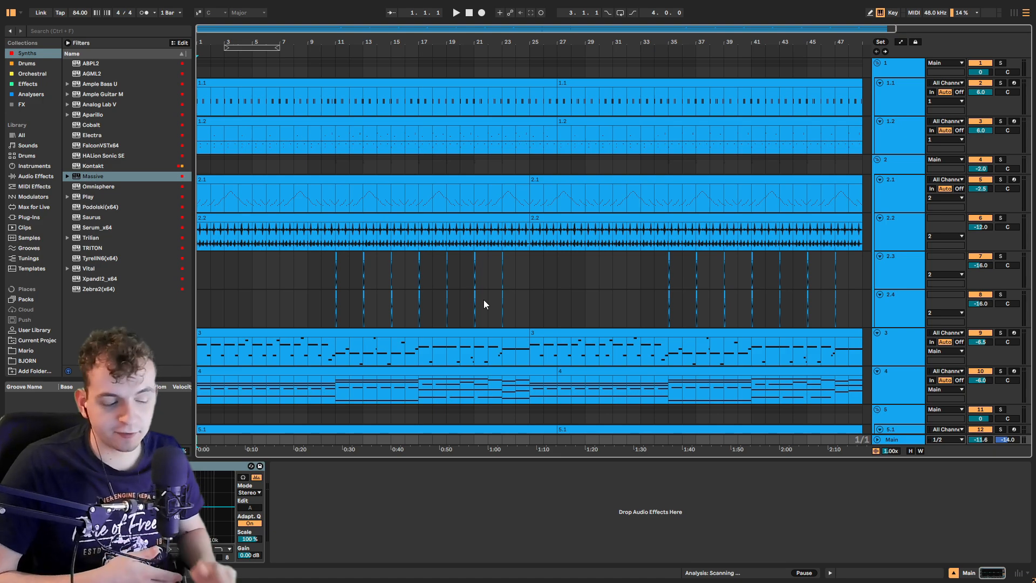
# Step: Play the second project's track 1 group and open, then close, the SSD5 sampler window on track 1.1
pyautogui.press('space')
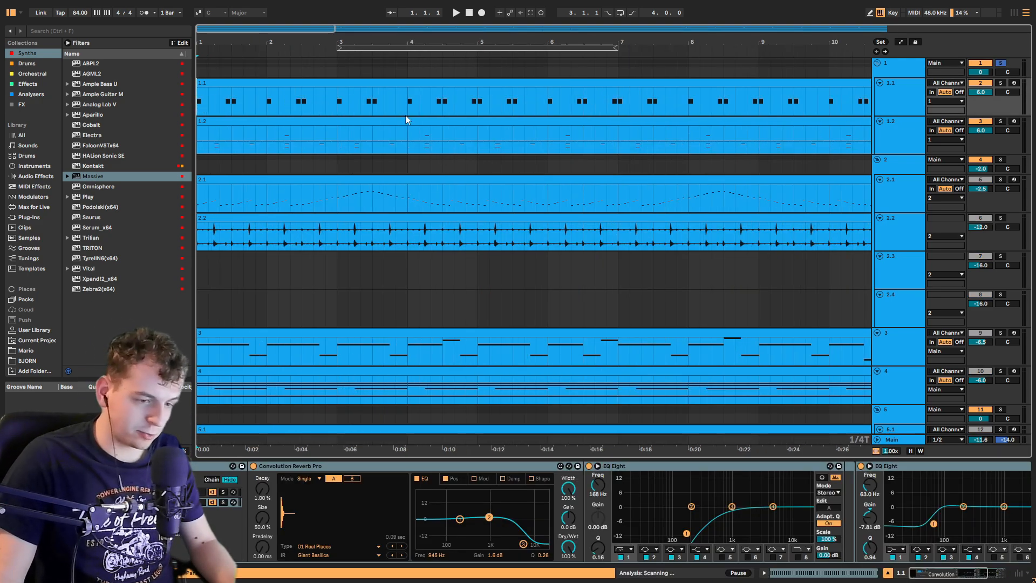
pyautogui.press('space')
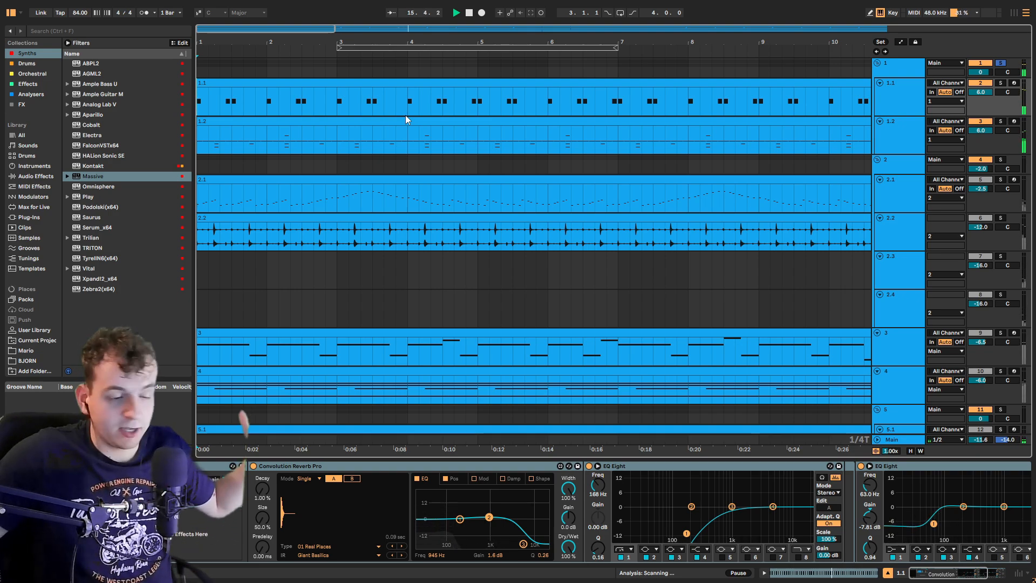
pyautogui.click(897, 127)
pyautogui.click(895, 102)
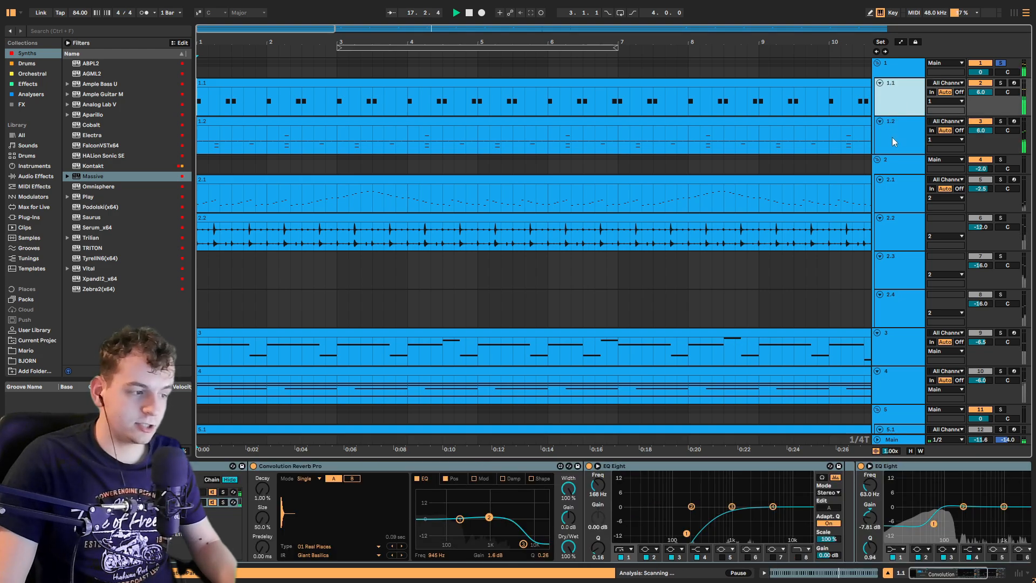
pyautogui.click(892, 135)
pyautogui.click(886, 107)
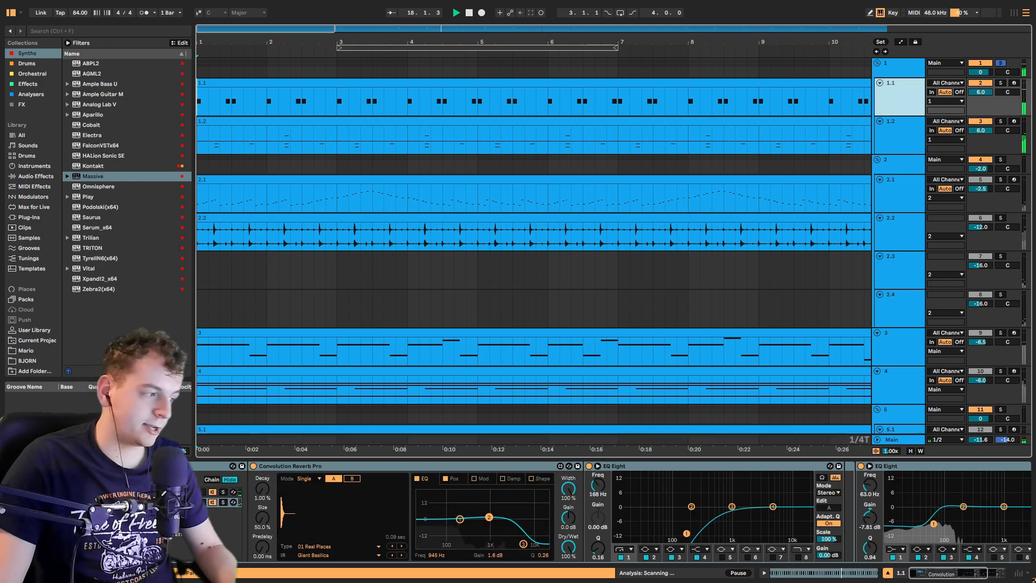
pyautogui.hotkey('ctrl', 'alt', 'p')
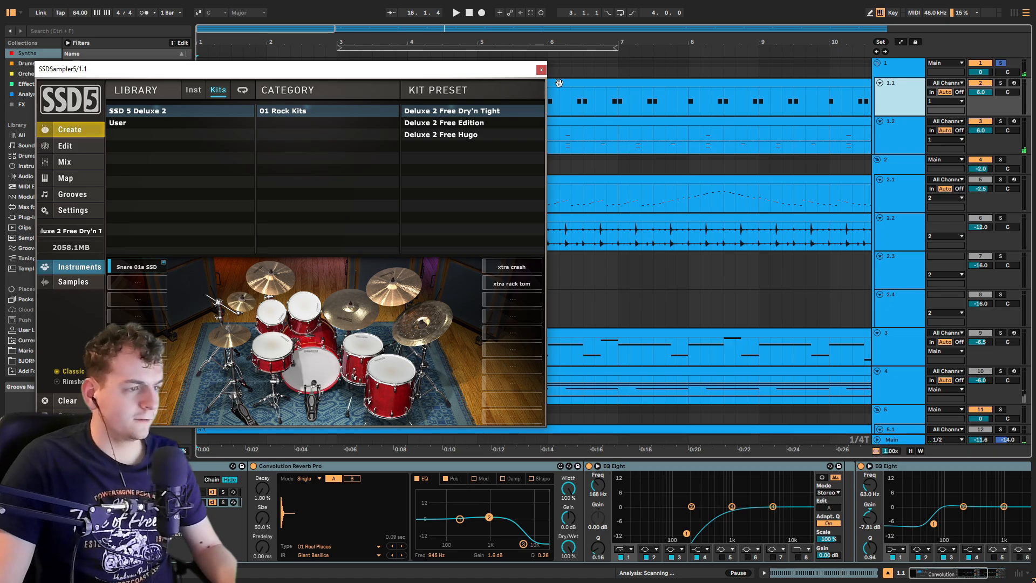
pyautogui.click(541, 70)
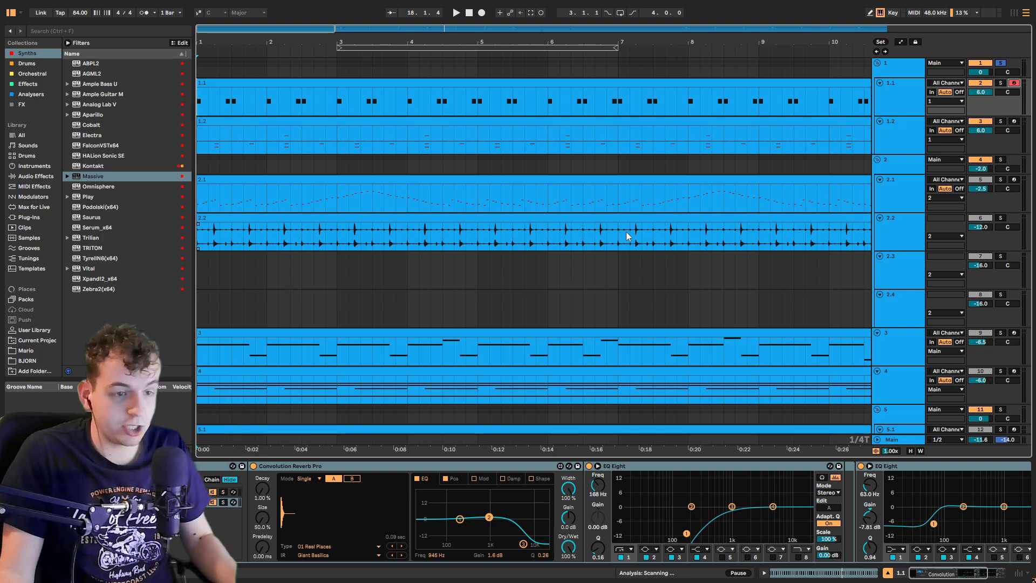
# Step: Solo track 2 and play it from the start of clip 2.1
pyautogui.click(1001, 160)
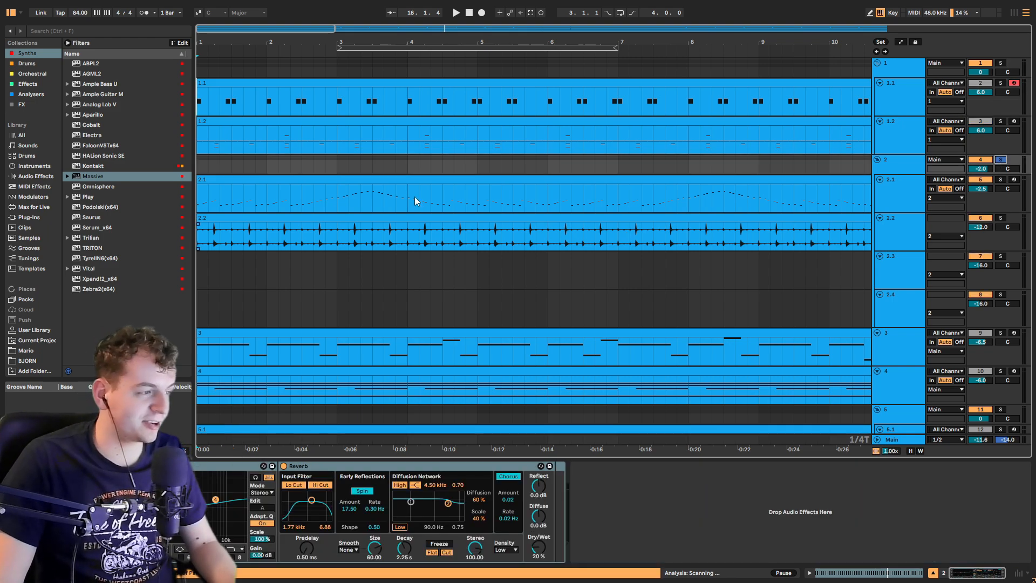
pyautogui.click(202, 205)
pyautogui.press('+')
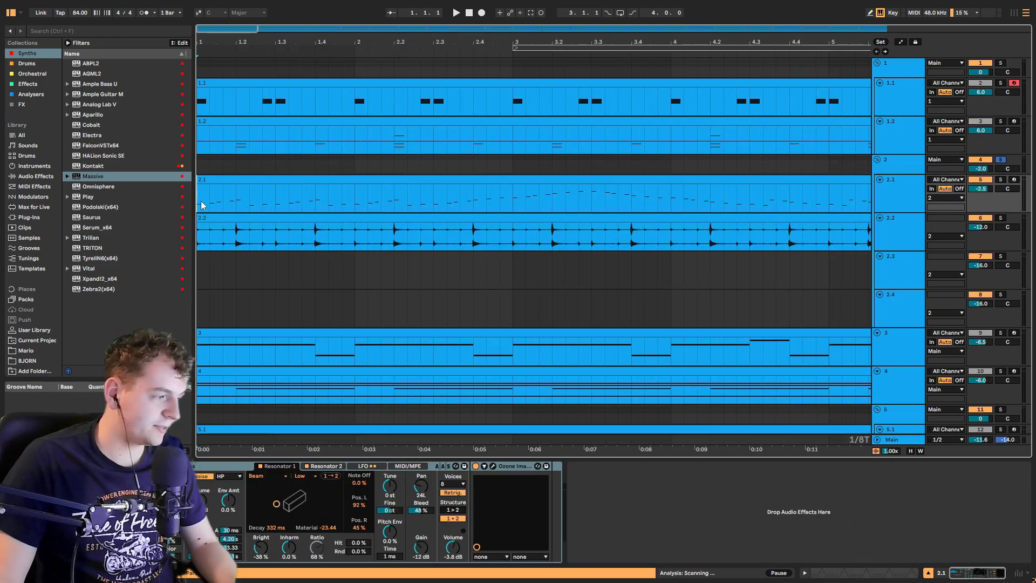
pyautogui.click(203, 167)
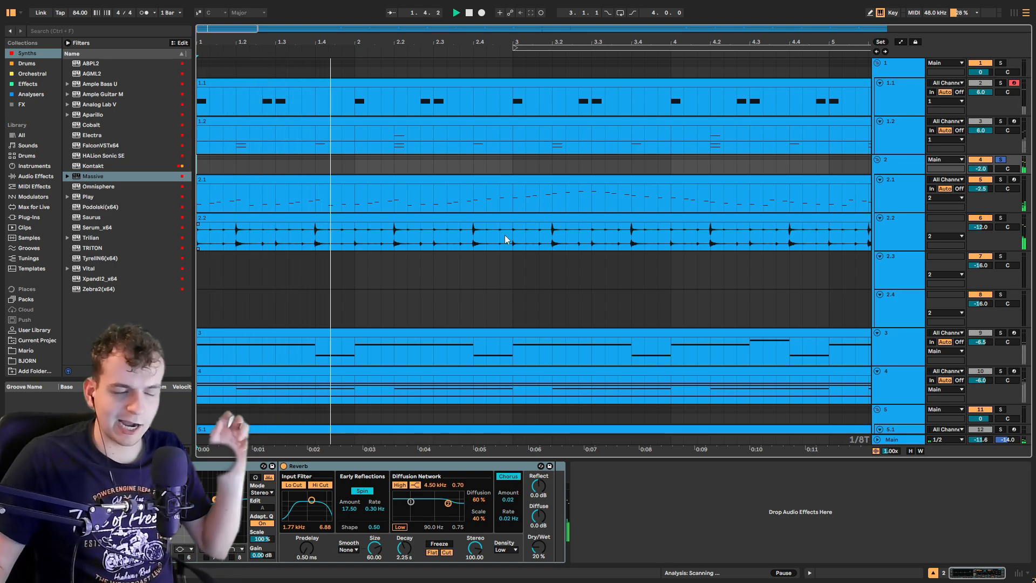
pyautogui.press('-')
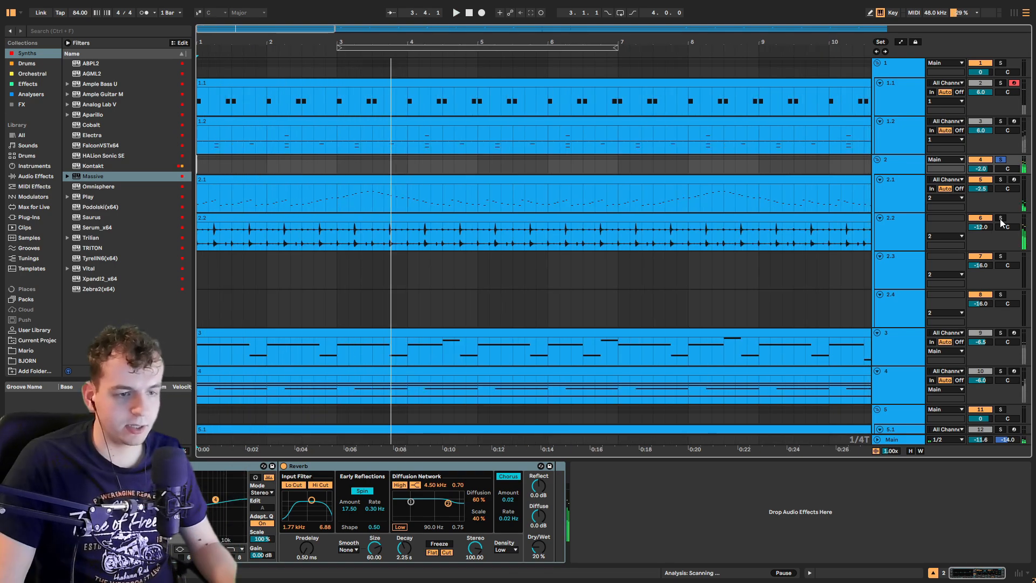
# Step: Solo track 2.2 and play it from the beginning of its clip
pyautogui.click(1002, 219)
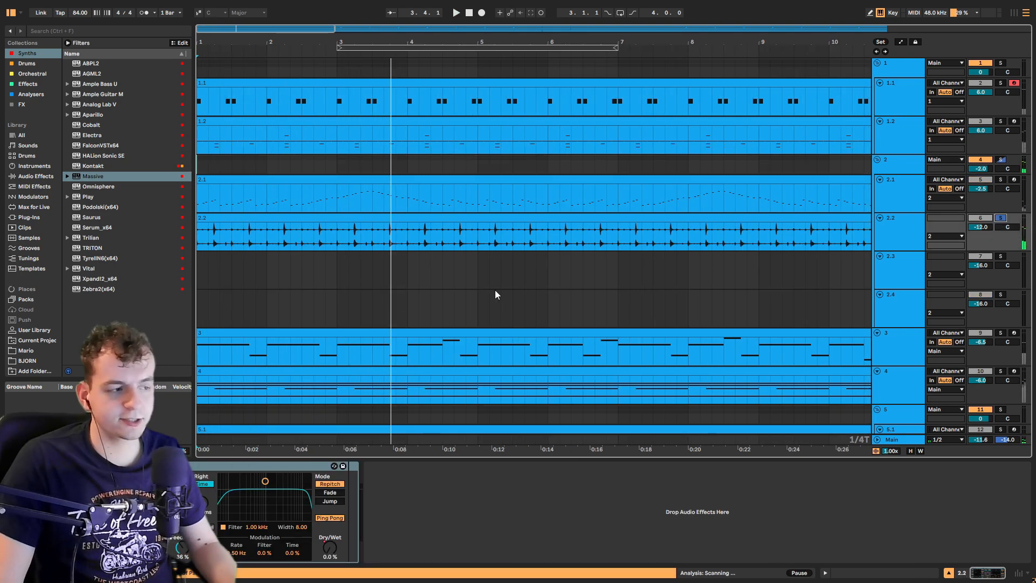
pyautogui.click(198, 233)
pyautogui.press('space')
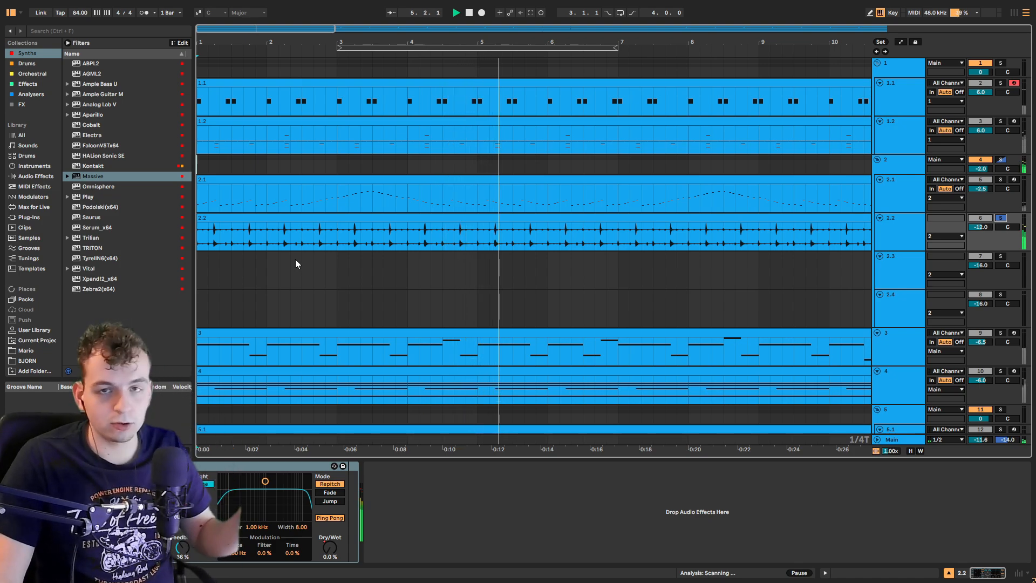
# Step: Browse the Samples collection and search it for 132 and 130 BPM samples, then clear the search
pyautogui.click(28, 248)
pyautogui.click(29, 238)
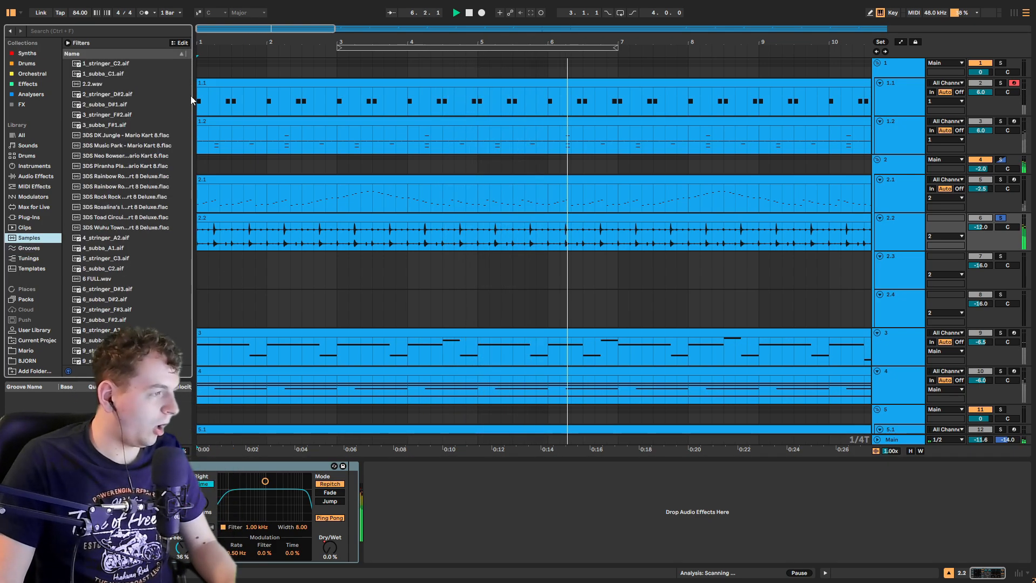
pyautogui.scroll(-4, 182, 88)
pyautogui.moveTo(188, 65); pyautogui.dragTo(183, 261)
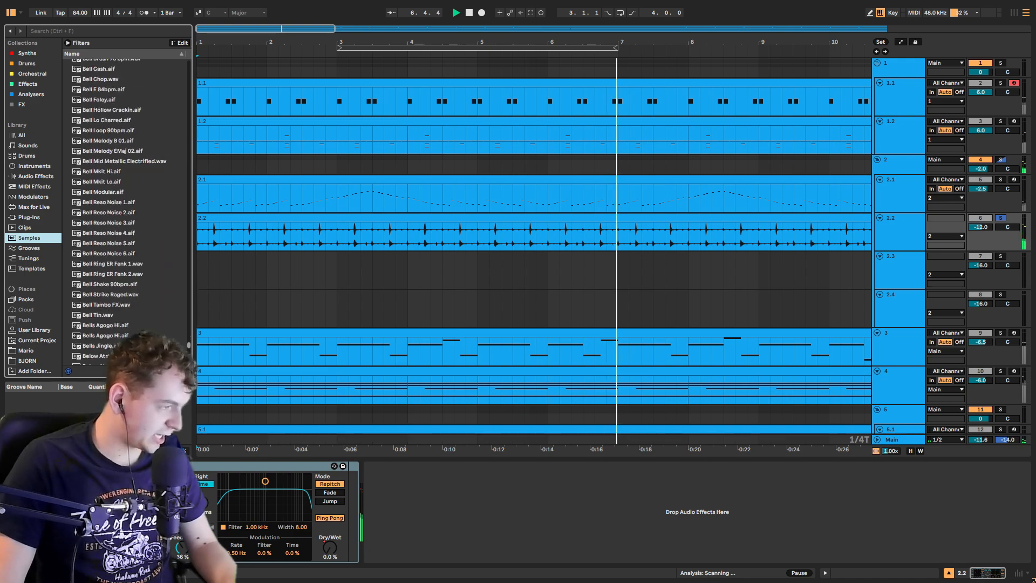
pyautogui.scroll(-10, 177, 205)
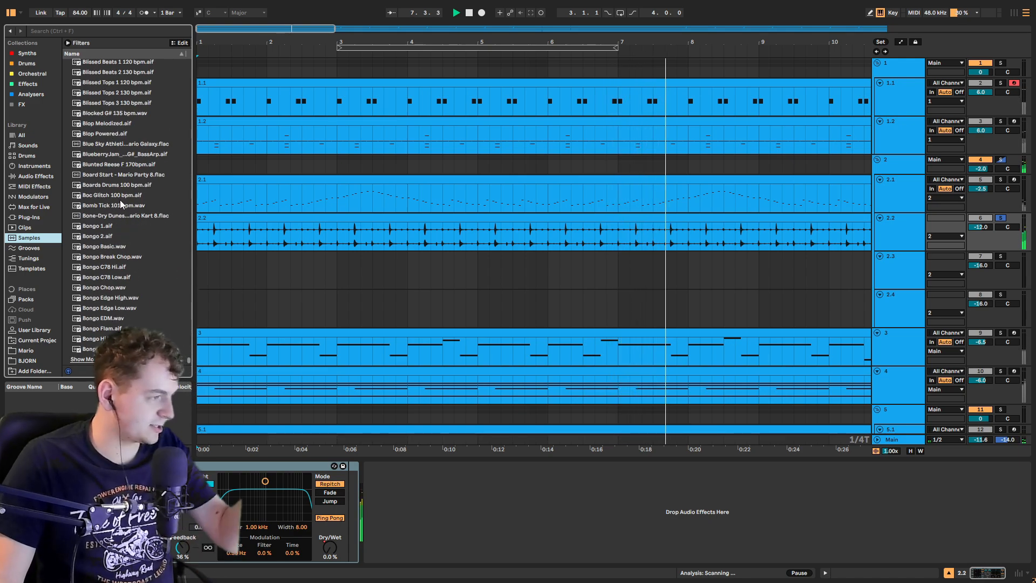
pyautogui.scroll(9, 140, 226)
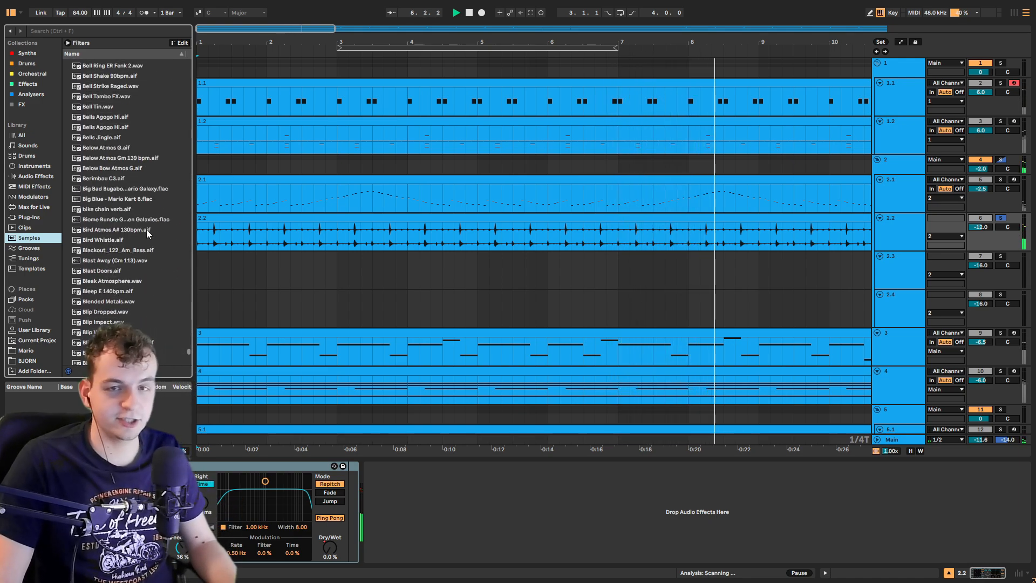
pyautogui.scroll(2, 147, 233)
pyautogui.moveTo(189, 350); pyautogui.dragTo(198, 99)
pyautogui.click(86, 32)
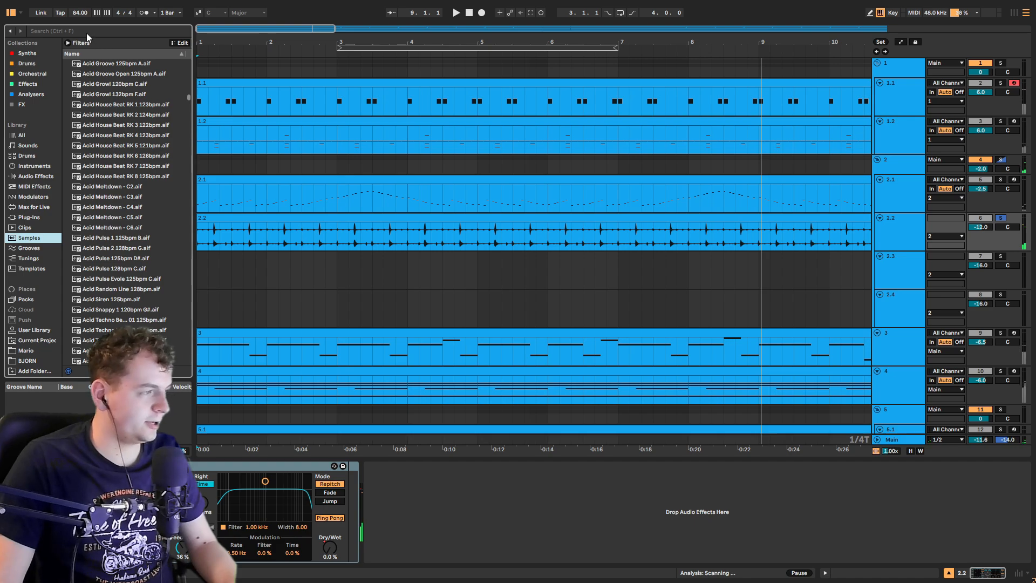
pyautogui.write('132')
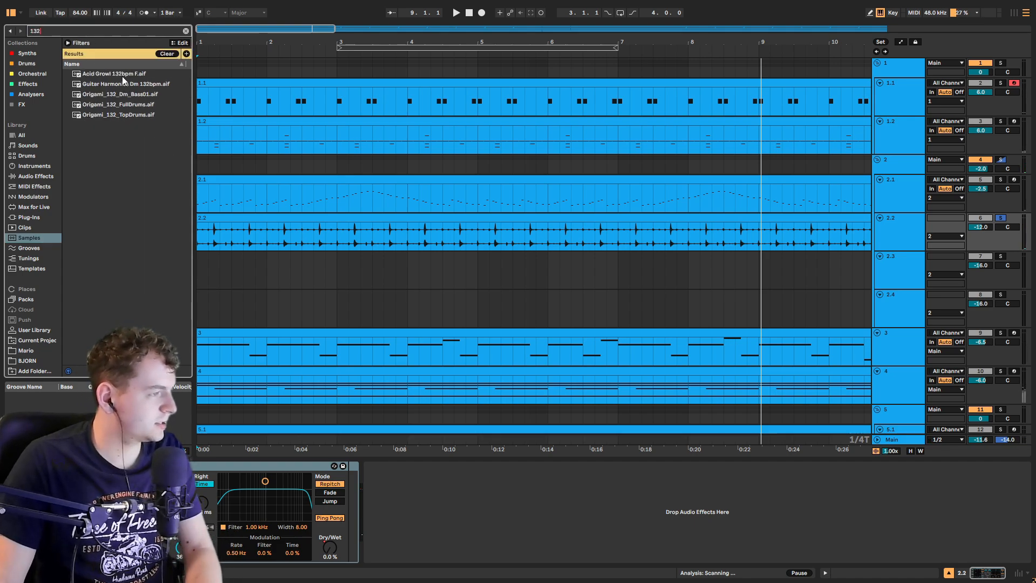
pyautogui.press('BackSpace')
pyautogui.write('0')
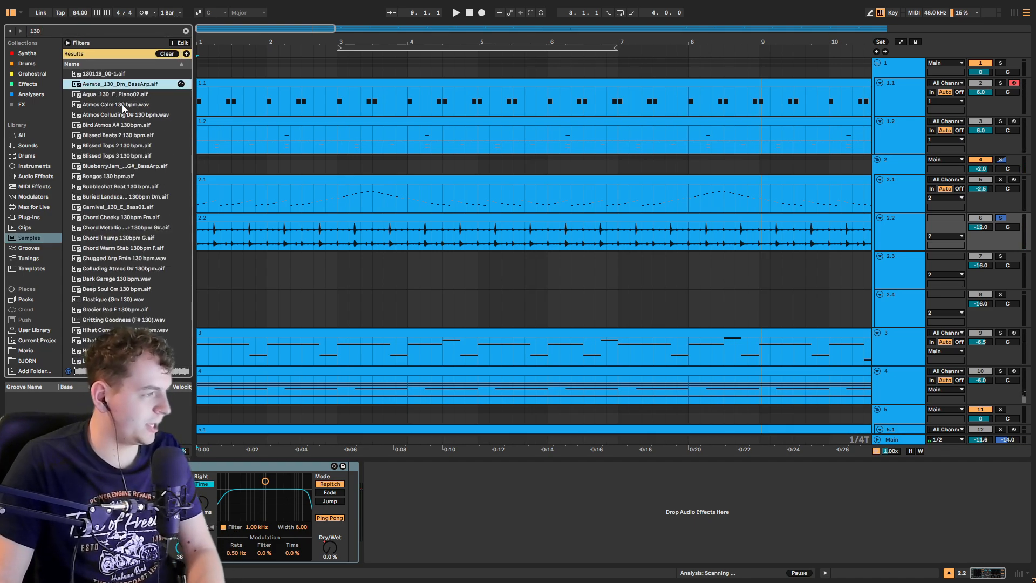
pyautogui.press('BackSpace')
pyautogui.press('BackSpace')
pyautogui.press('BackSpace')
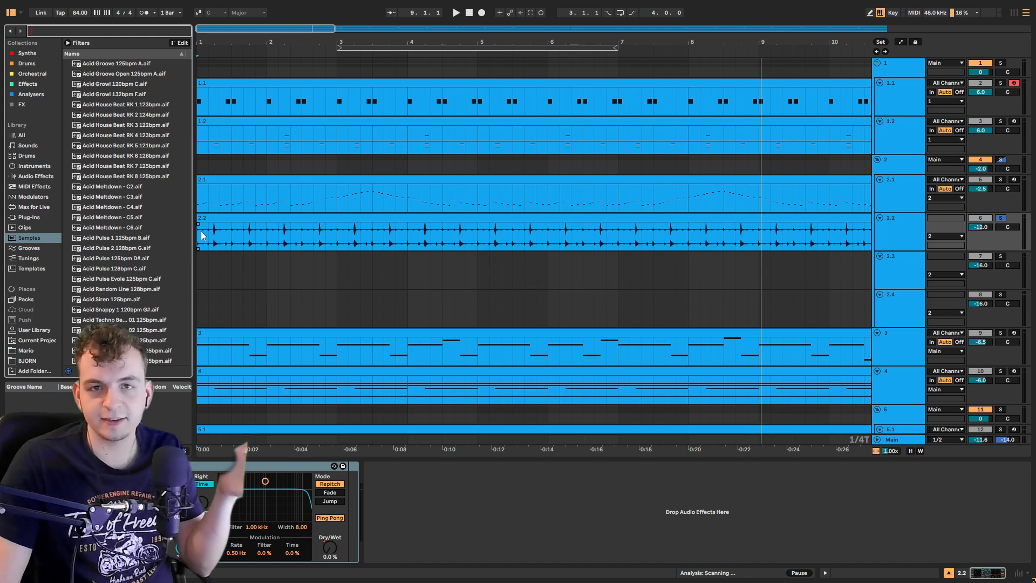
# Step: Replay the soloed track 2.2 from the start of its clip
pyautogui.click(201, 235)
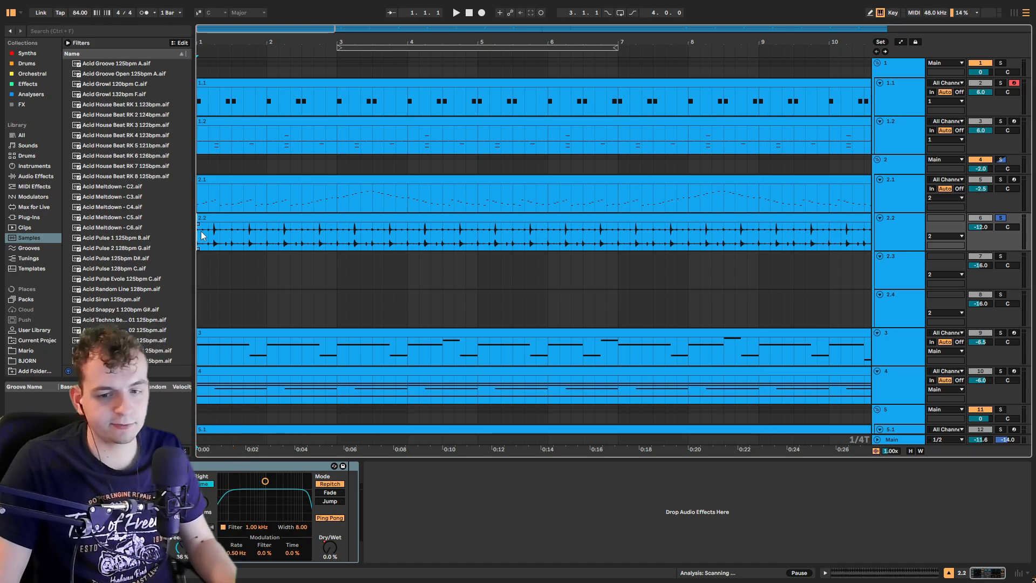
pyautogui.press('space')
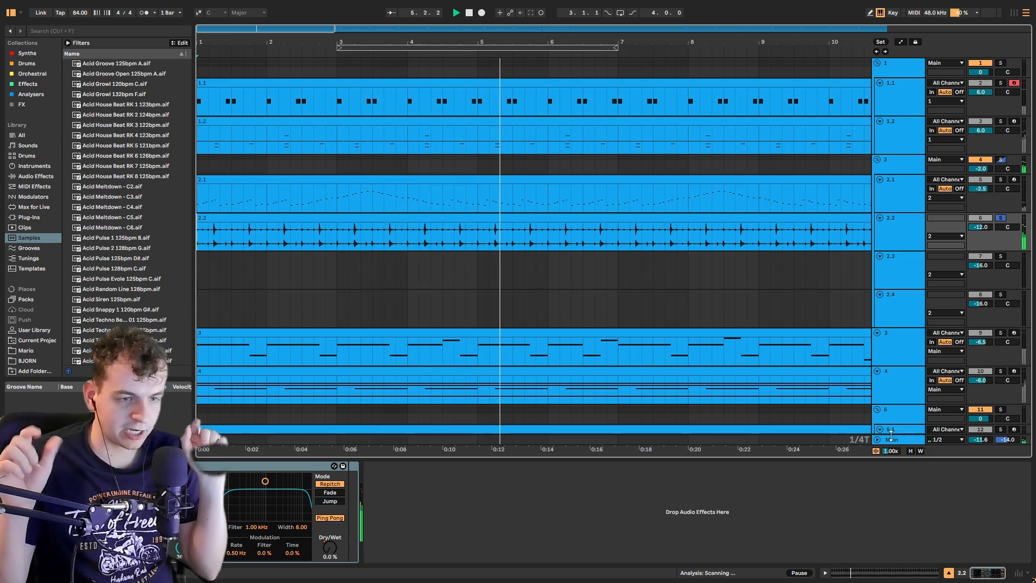
# Step: Solo track 2.1 and play it from bar 3 with its device chain shown
pyautogui.click(1001, 180)
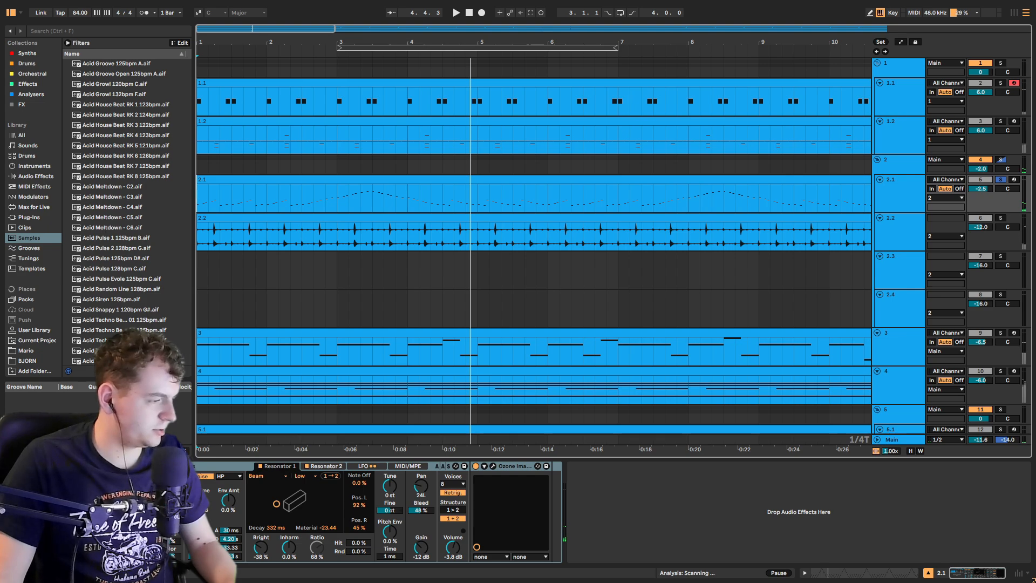
pyautogui.click(168, 507)
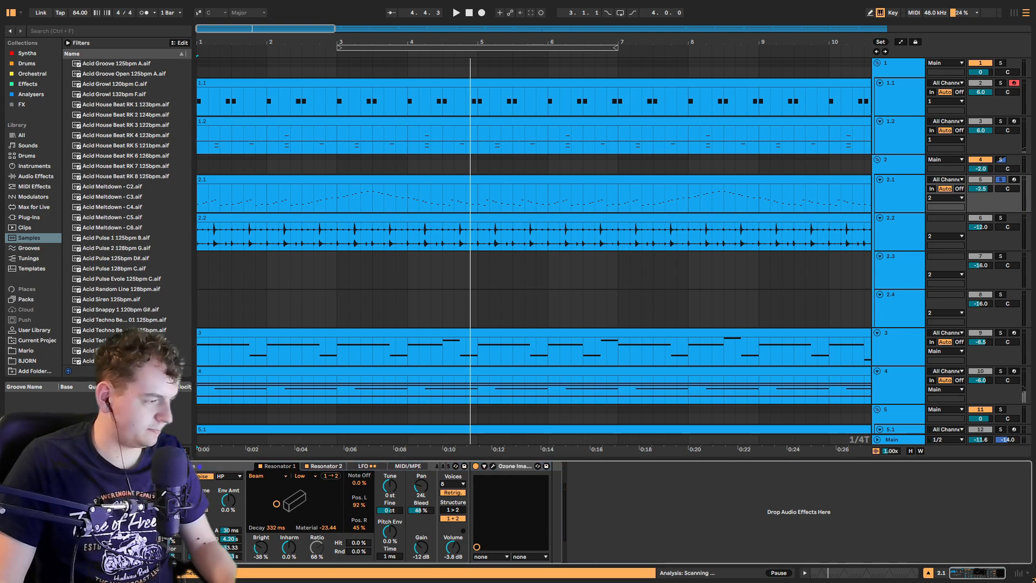
pyautogui.click(337, 193)
pyautogui.press('space')
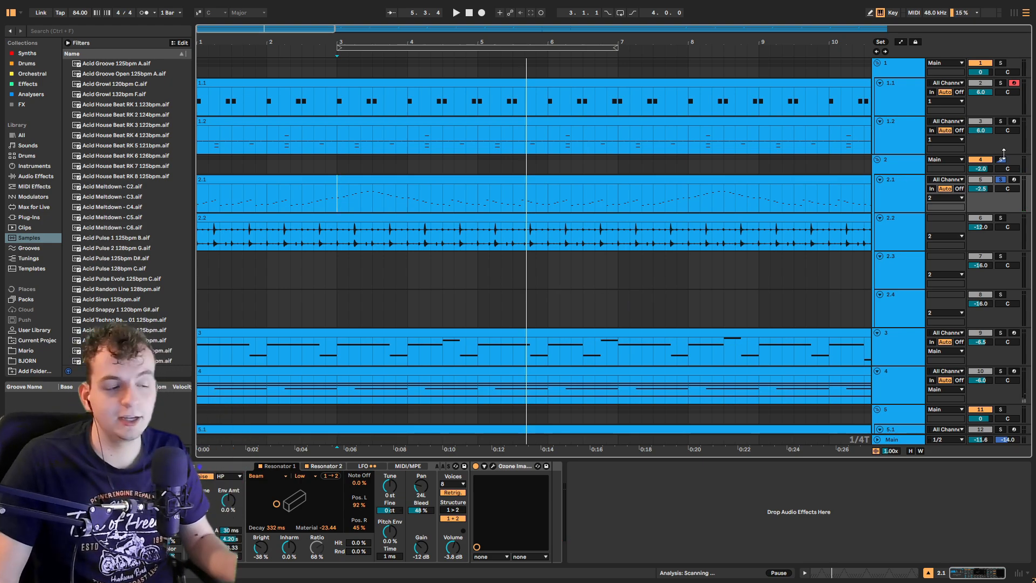
# Step: Solo tracks 2.3 and 2.4 together and play their hits around bar 11
pyautogui.scroll(-3, 673, 231)
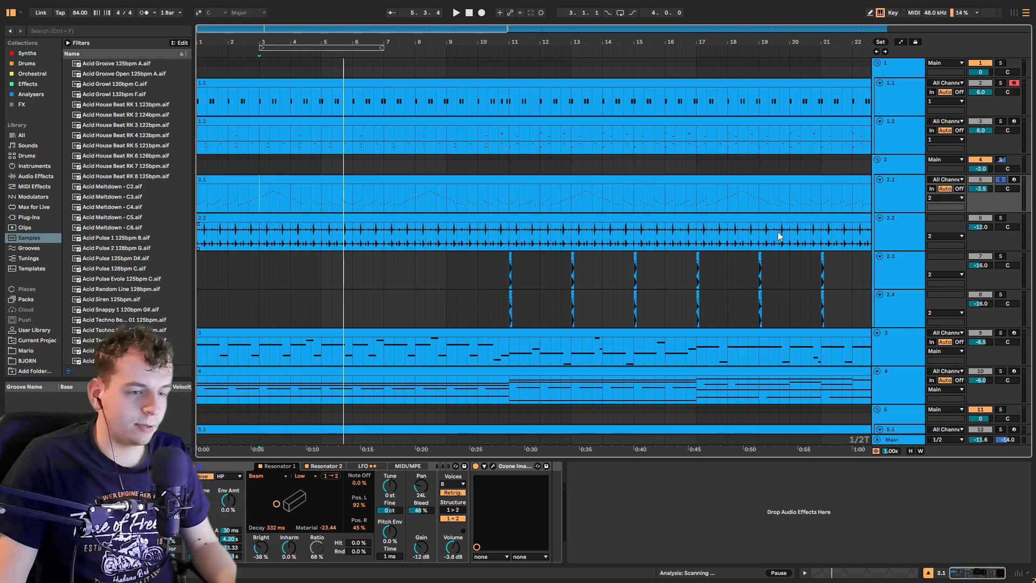
pyautogui.click(517, 283)
pyautogui.scroll(6, 515, 278)
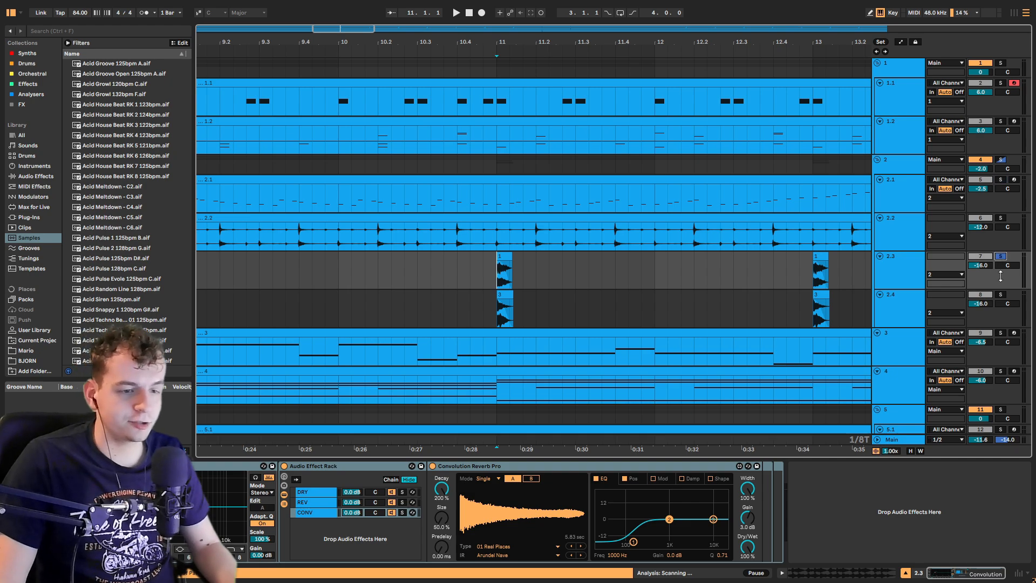
pyautogui.click(1000, 294)
pyautogui.press('space')
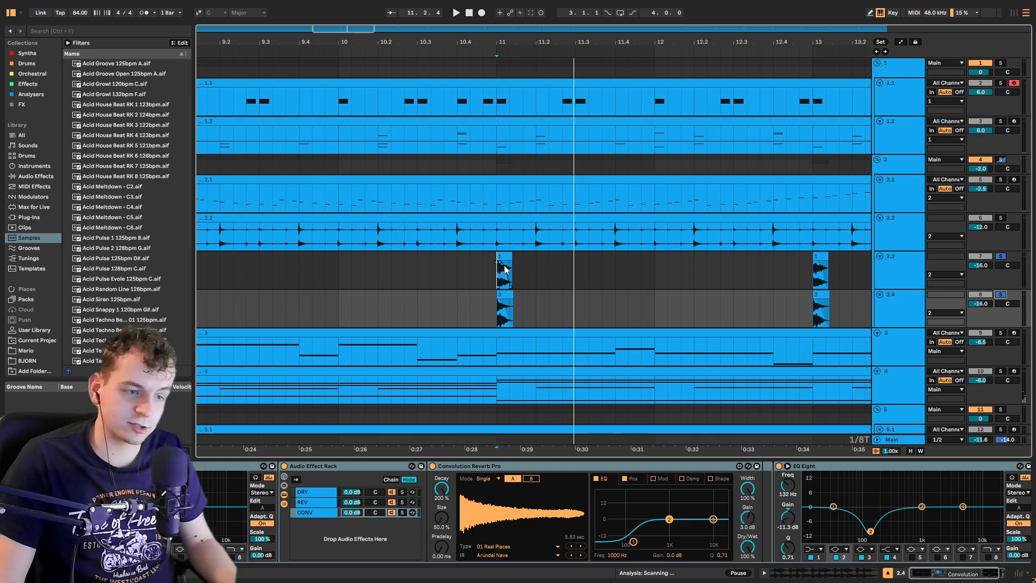
# Step: Play the track 2.3 hit from its start at bar 11
pyautogui.scroll(5, 505, 270)
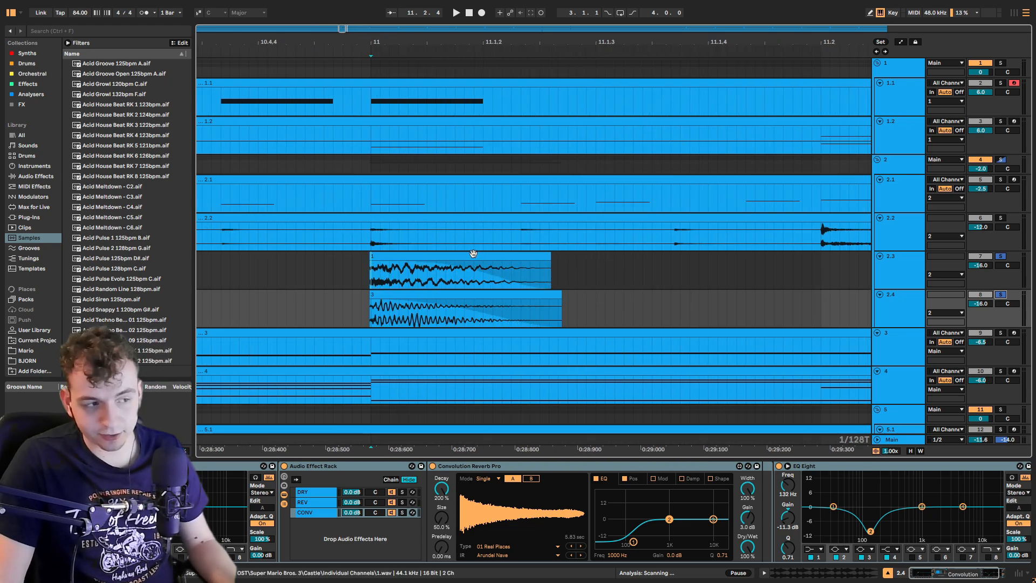
pyautogui.scroll(-5, 473, 254)
pyautogui.click(413, 275)
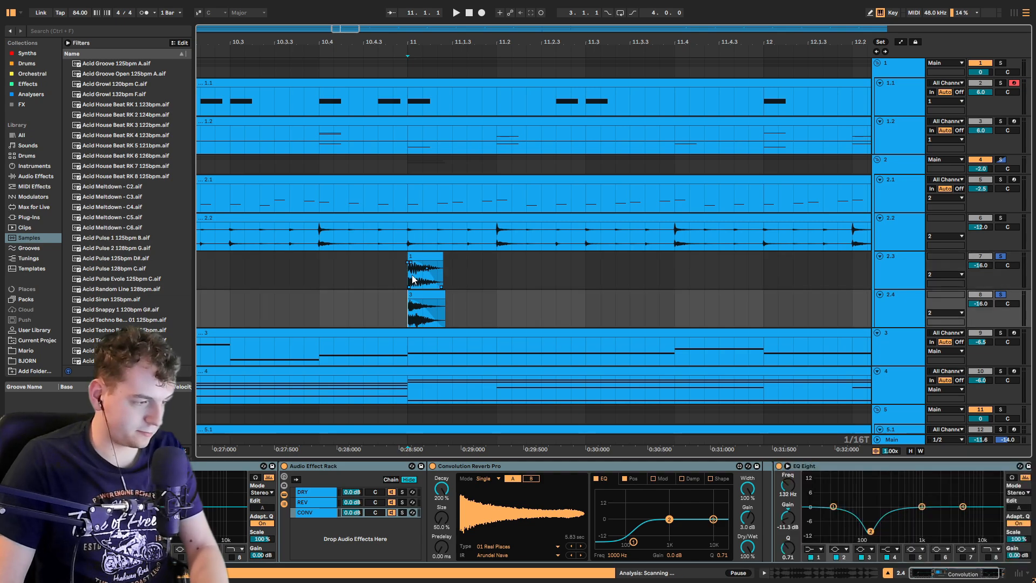
pyautogui.press('space')
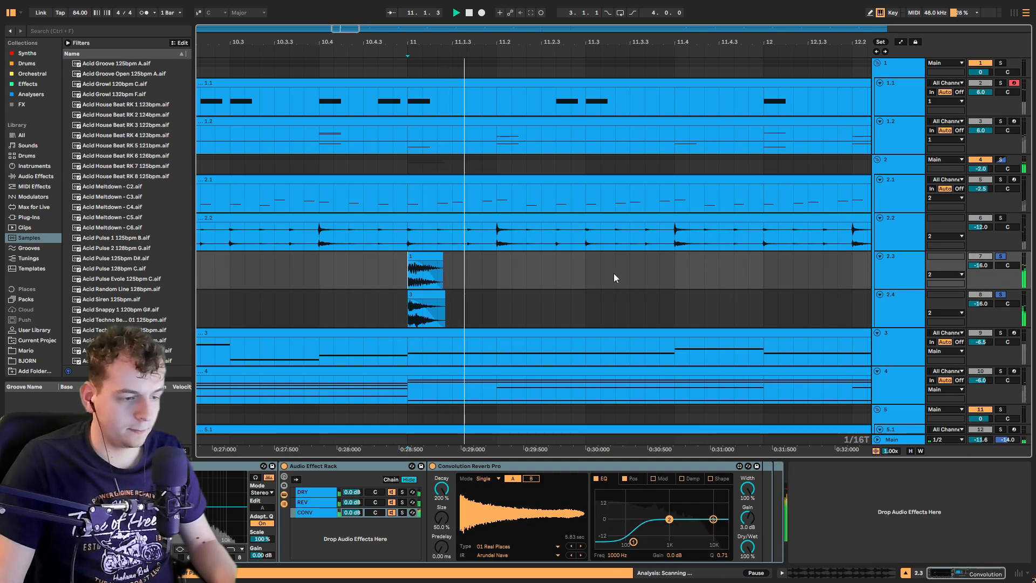
# Step: Play the track 2.3 and 2.4 hits from just before bar 11, then stop playback
pyautogui.scroll(-5, 550, 273)
pyautogui.click(555, 273)
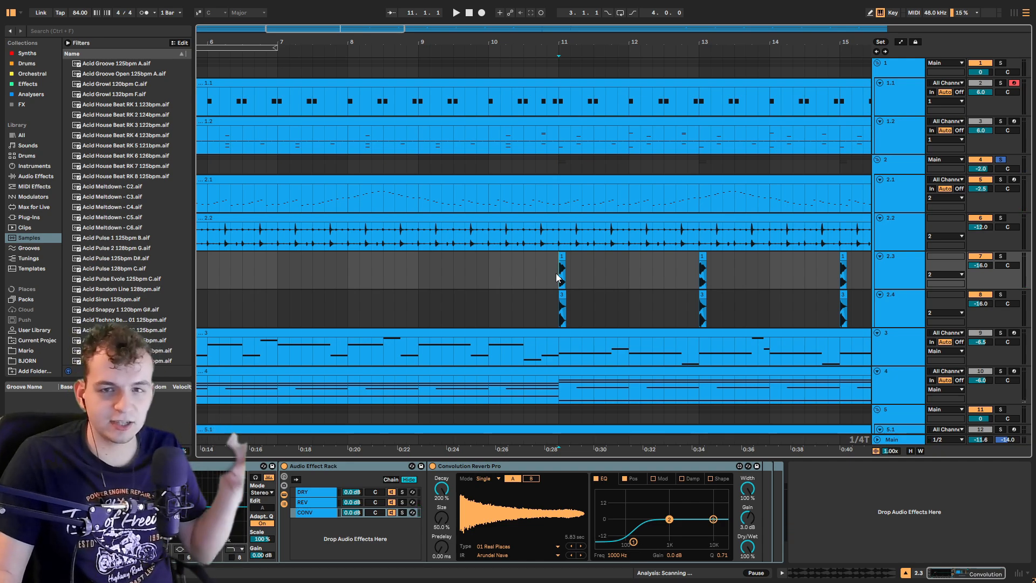
pyautogui.click(524, 274)
pyautogui.press('space')
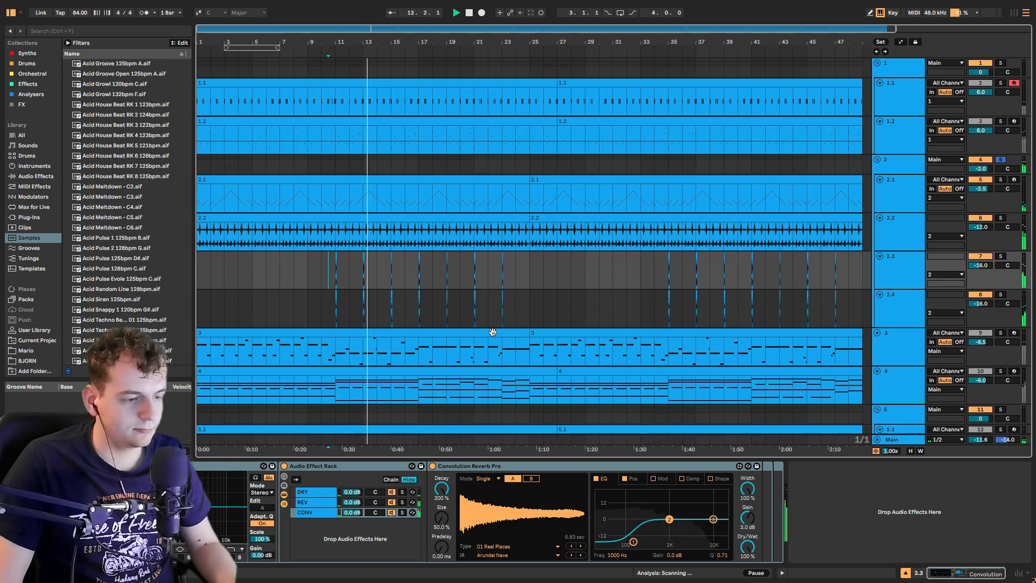
pyautogui.press('space')
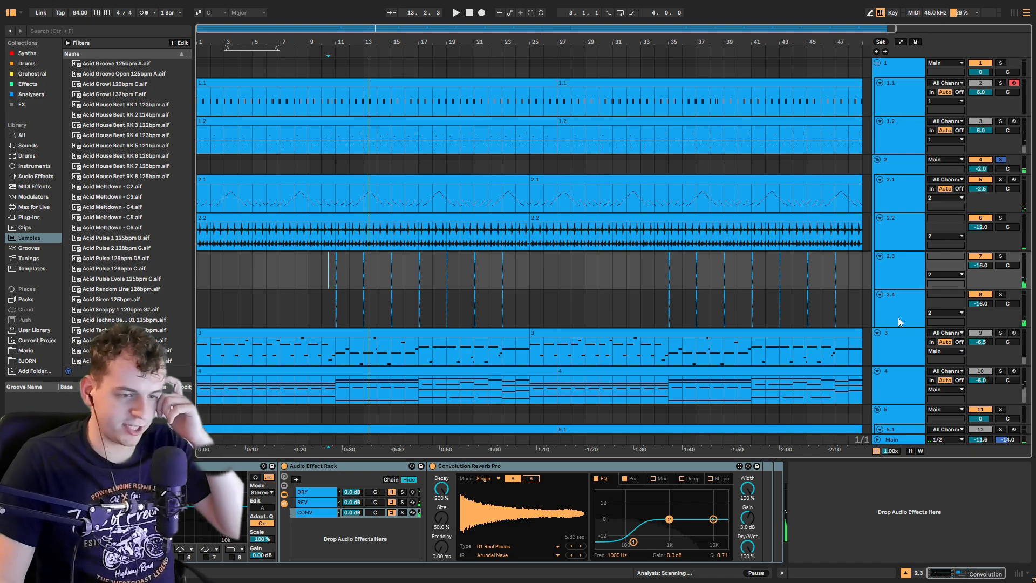
# Step: Solo track 3 and play it from the start of its clip, then from bar 11
pyautogui.click(1001, 333)
pyautogui.click(201, 352)
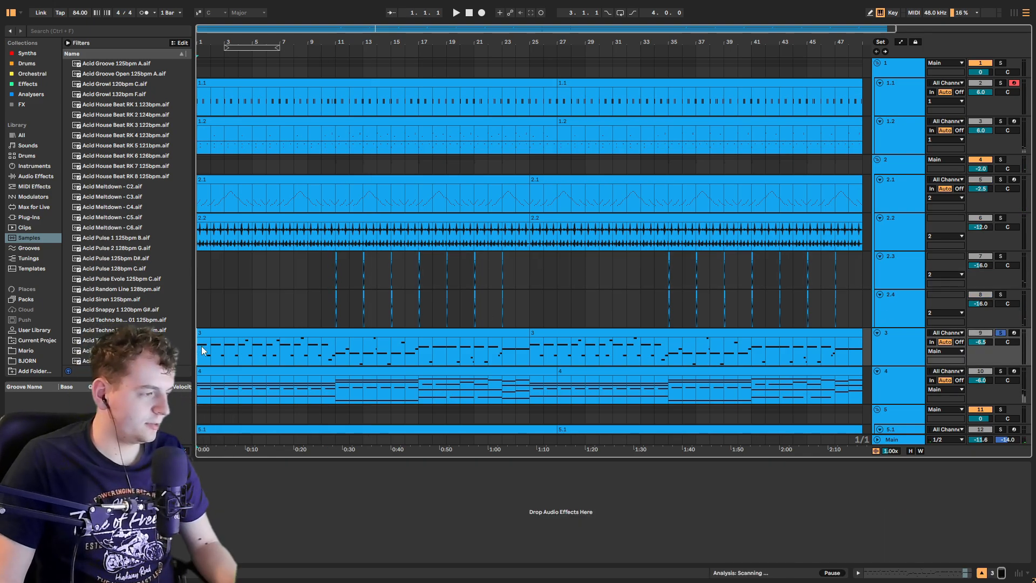
pyautogui.scroll(6, 201, 349)
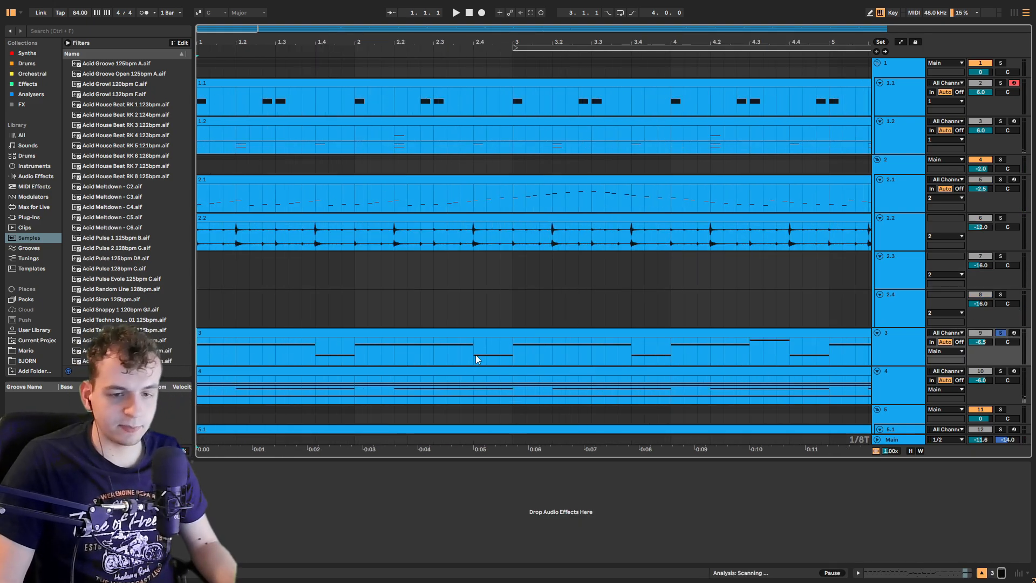
pyautogui.press('space')
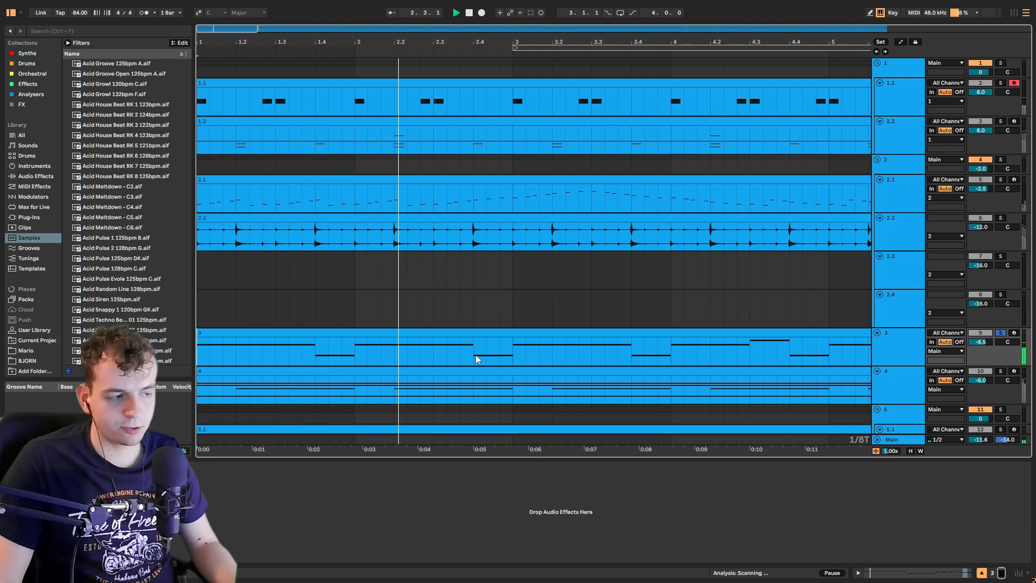
pyautogui.scroll(-3, 475, 355)
pyautogui.scroll(-3, 448, 351)
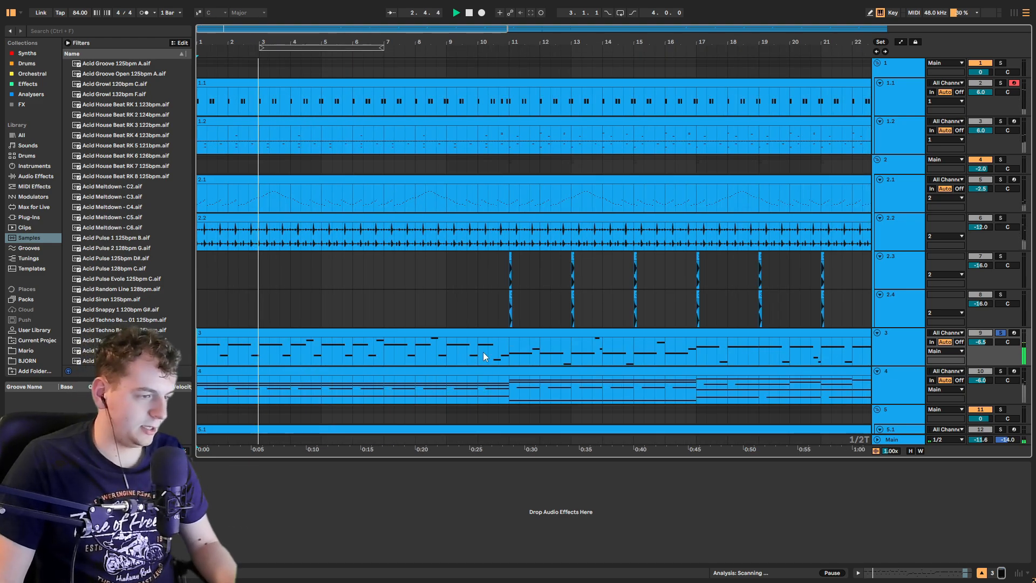
pyautogui.click(509, 349)
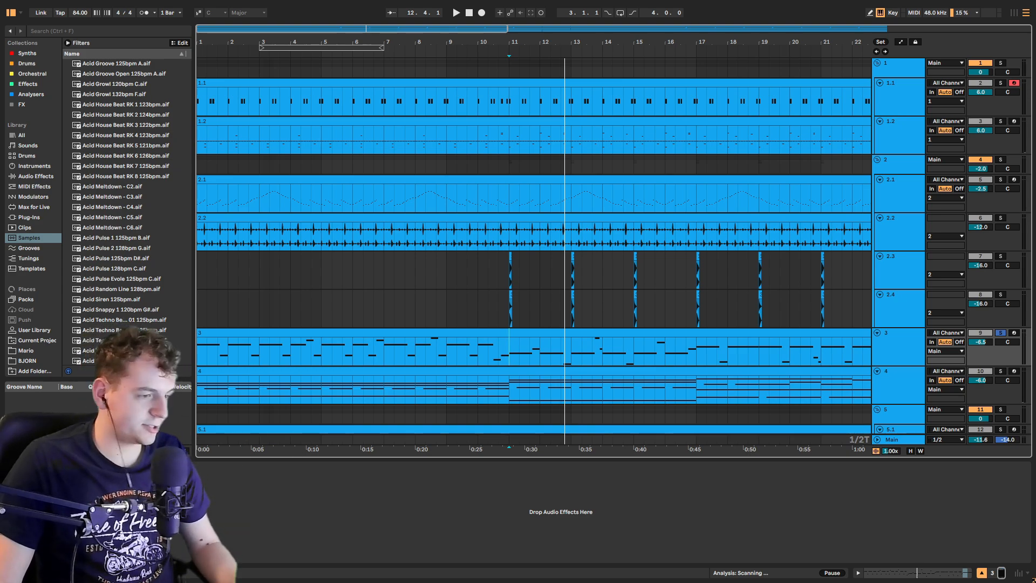
# Step: Open and close the Kontakt instrument window on track 3
pyautogui.click(30, 468)
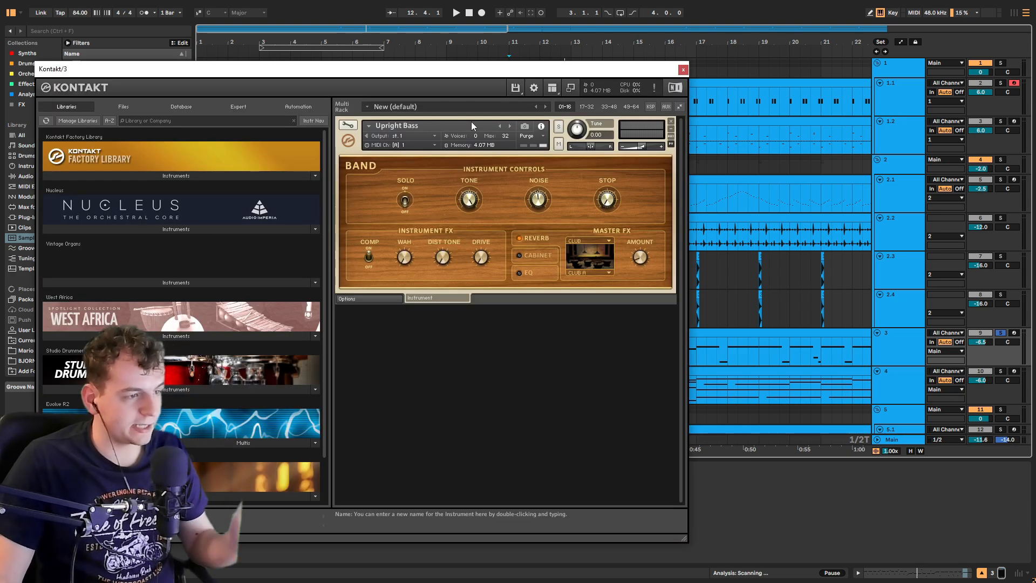
pyautogui.click(684, 70)
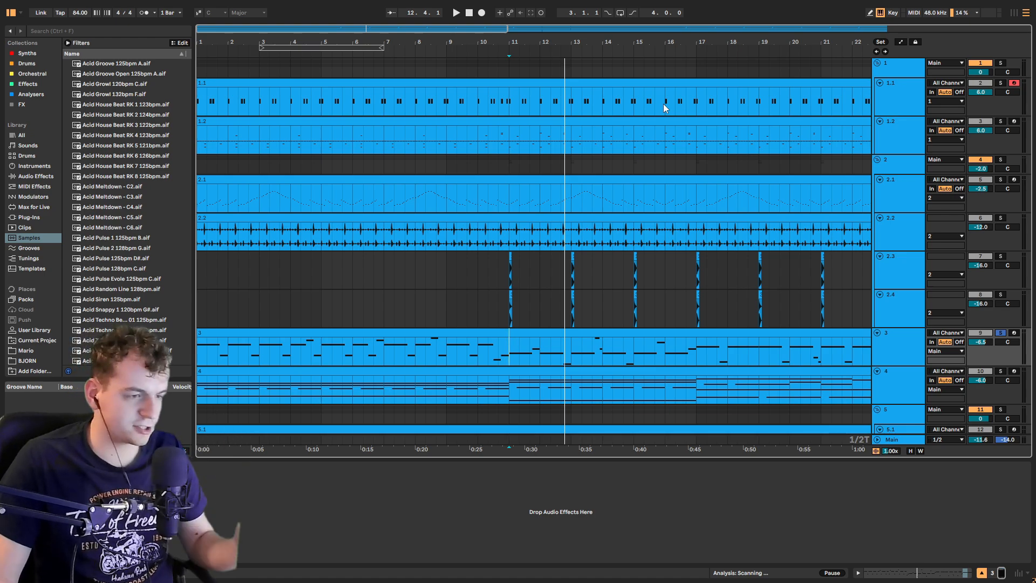
# Step: Solo track 4 and play it from the start of its clip
pyautogui.scroll(-5, 510, 351)
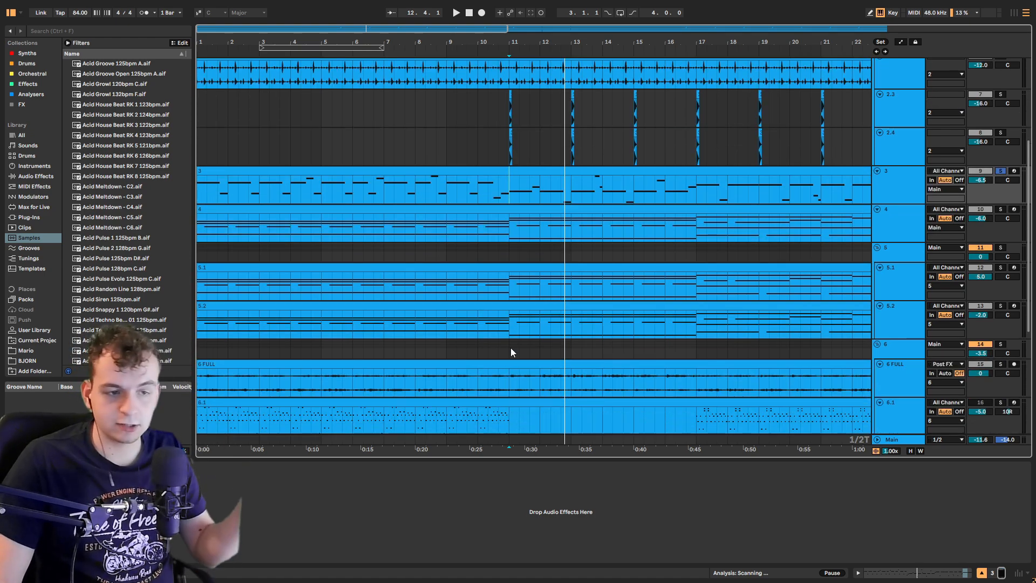
pyautogui.click(1000, 209)
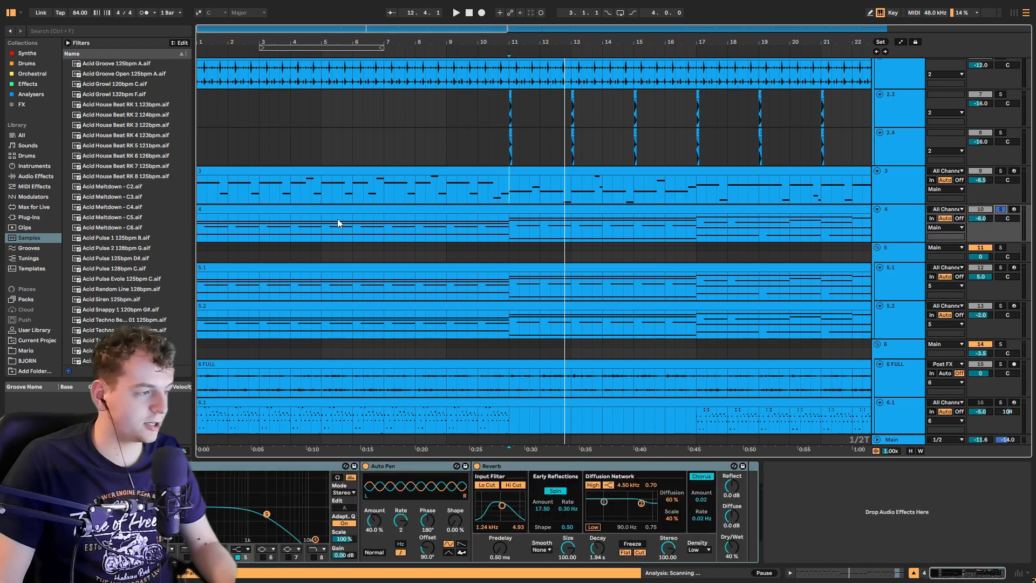
pyautogui.click(198, 226)
pyautogui.press('space')
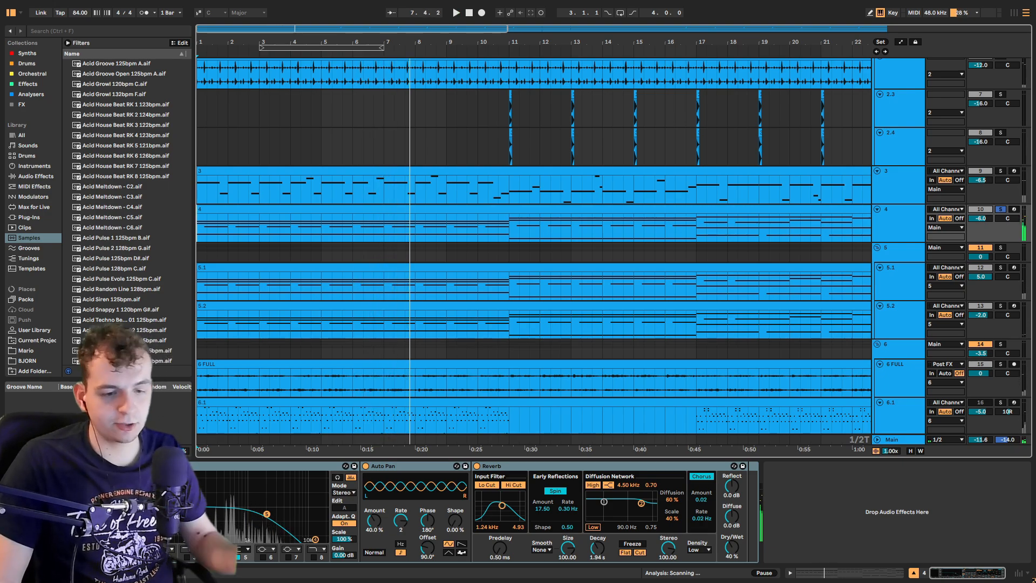
# Step: Open track 4's Vital synth window and its preset browser
pyautogui.hotkey('ctrl', 'alt', 'p')
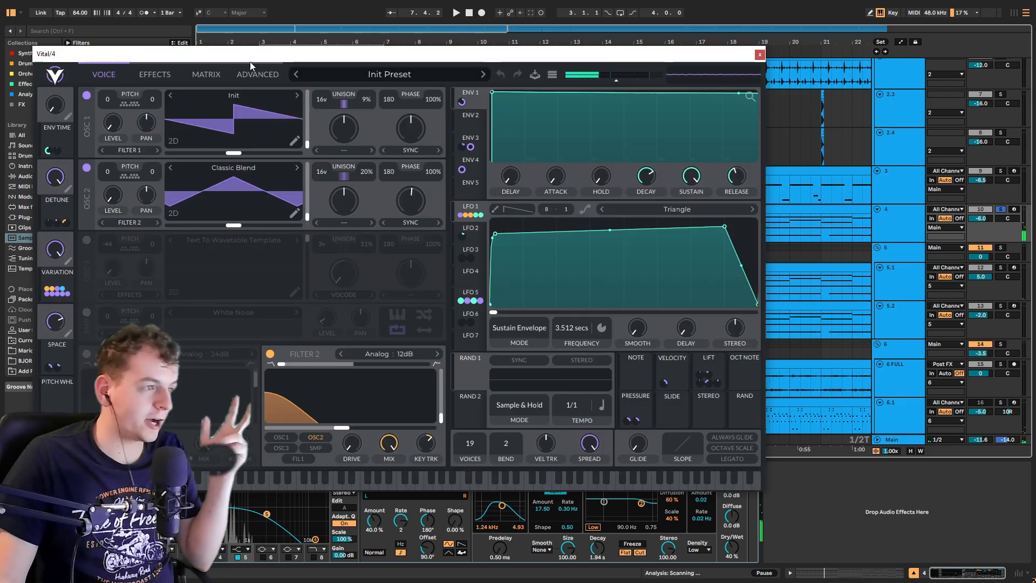
pyautogui.moveTo(258, 56); pyautogui.dragTo(422, 57)
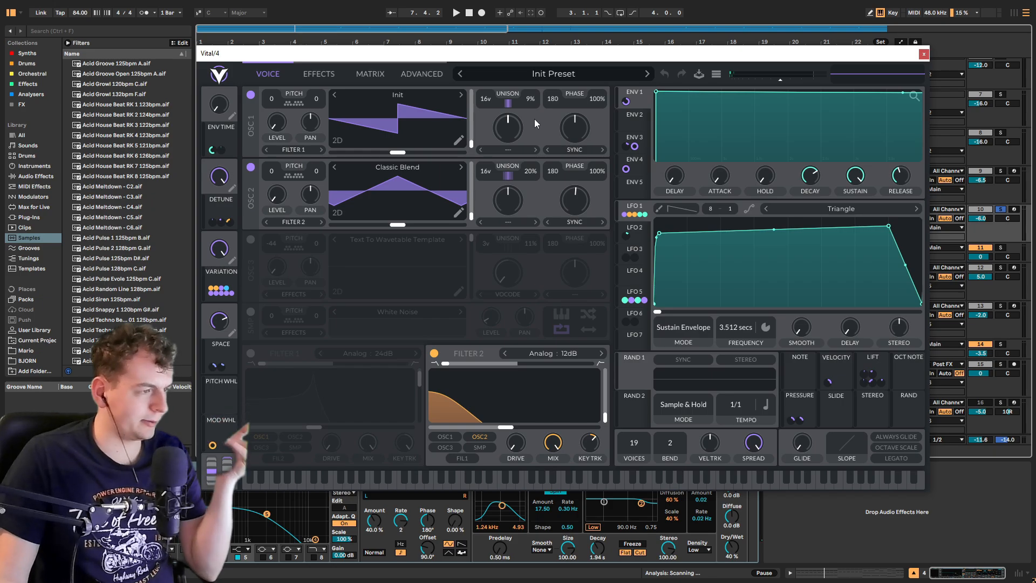
pyautogui.click(562, 76)
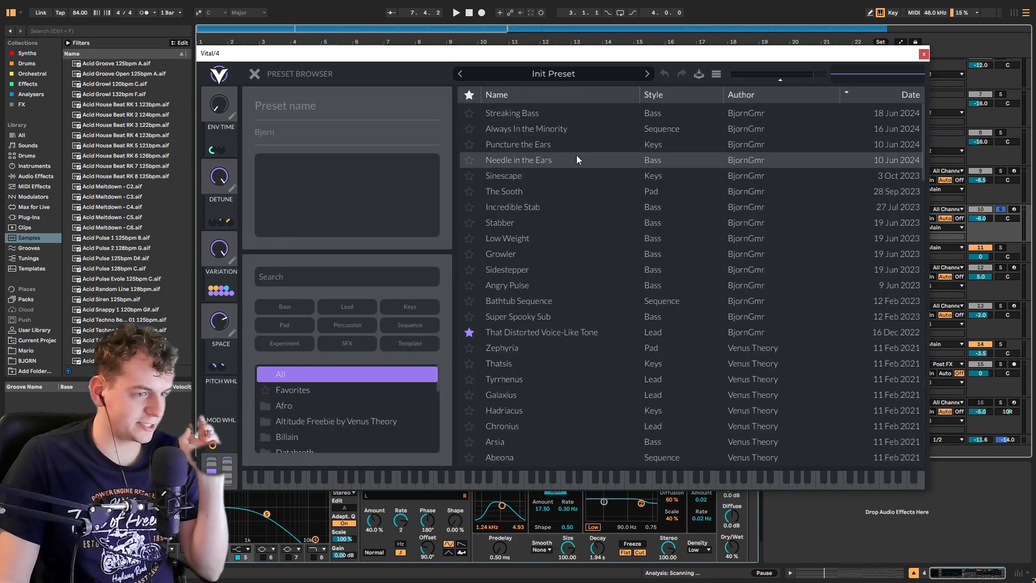
# Step: Return from Vital's preset browser to its voice page and start playback of track 4
pyautogui.scroll(-5, 577, 154)
pyautogui.click(254, 73)
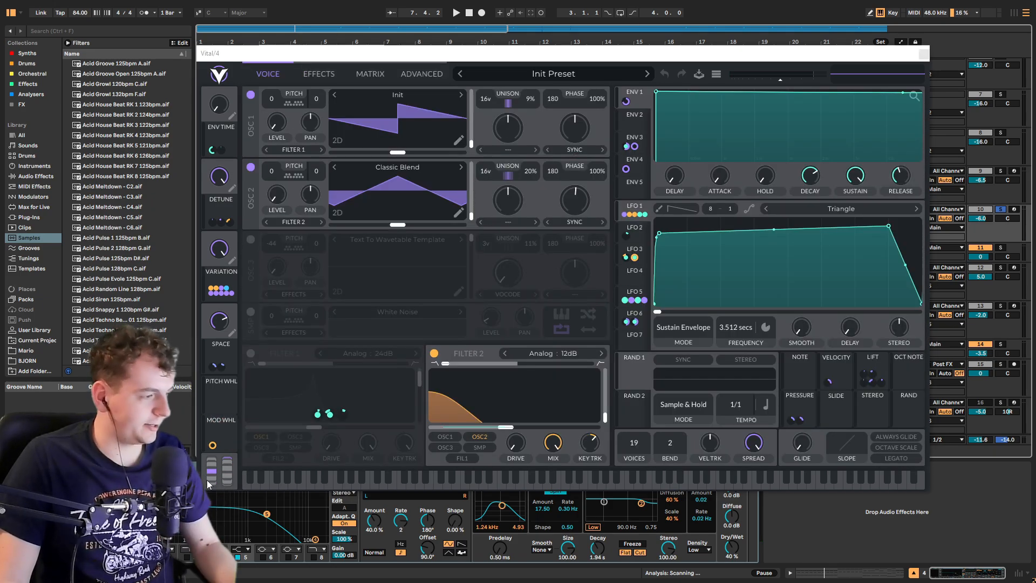
pyautogui.press('space')
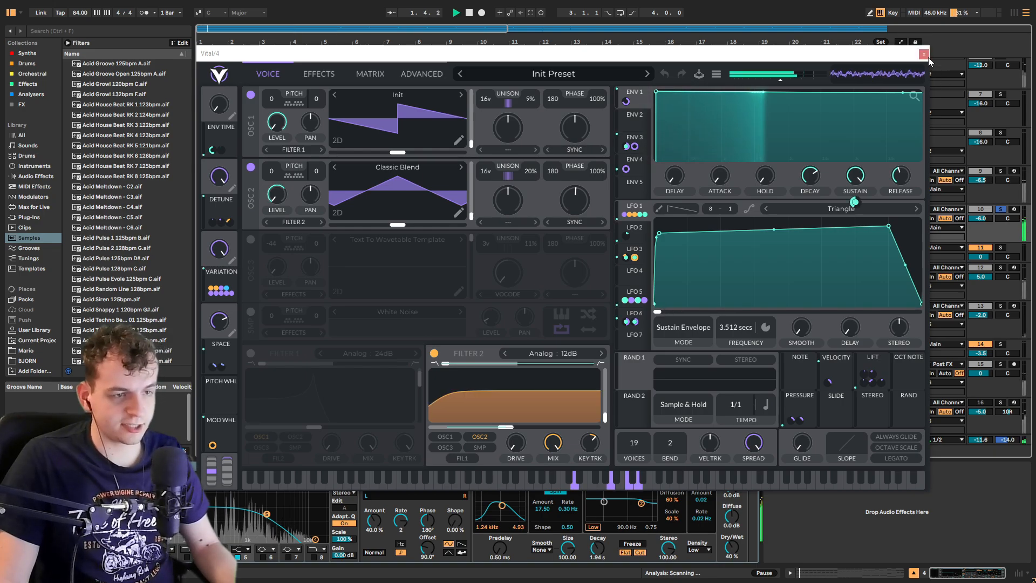
# Step: Close the Vital window, solo track 5 and play it from the start
pyautogui.hotkey('ctrl', 'alt', 'p')
pyautogui.click(509, 227)
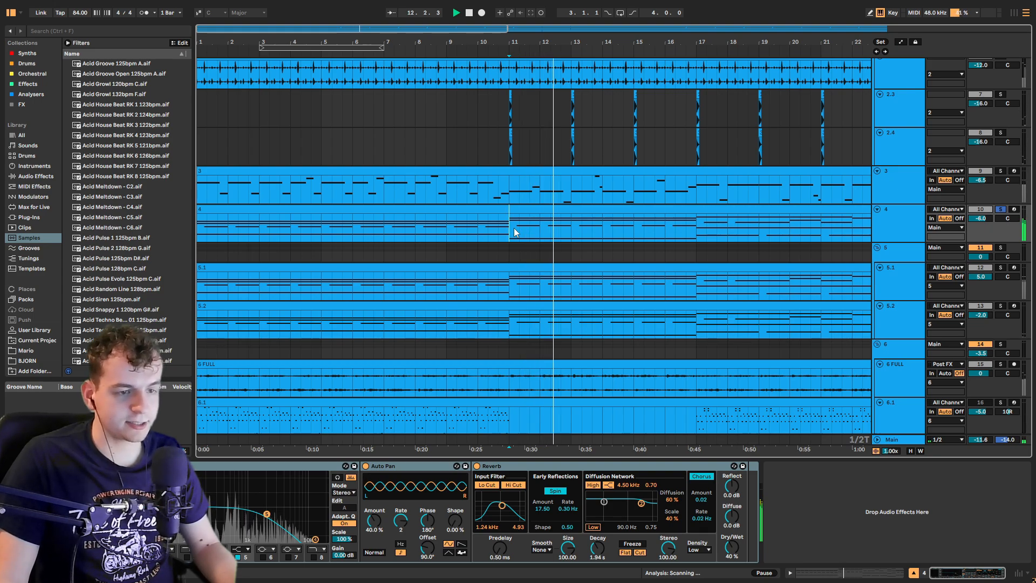
pyautogui.click(1001, 248)
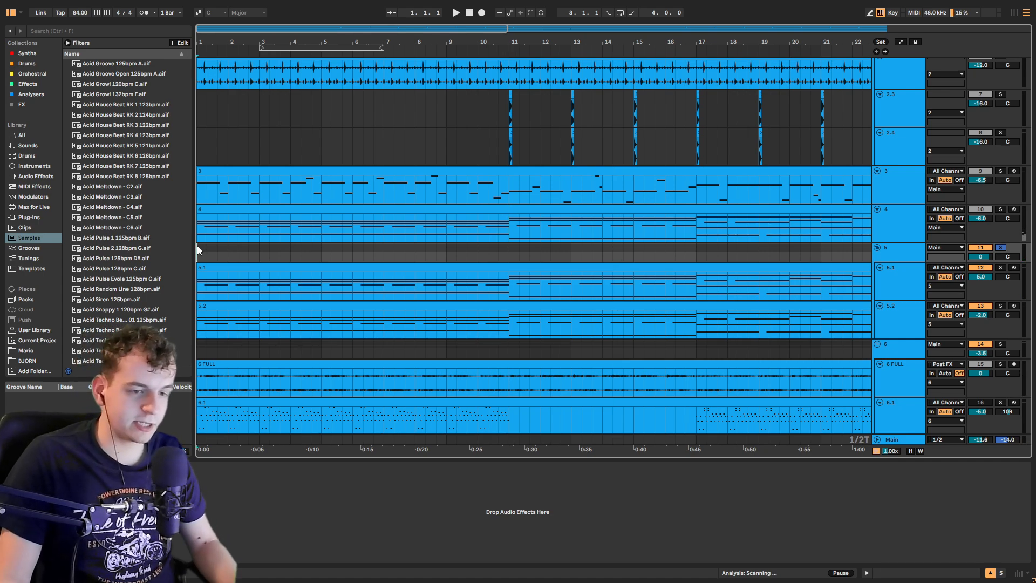
pyautogui.press('space')
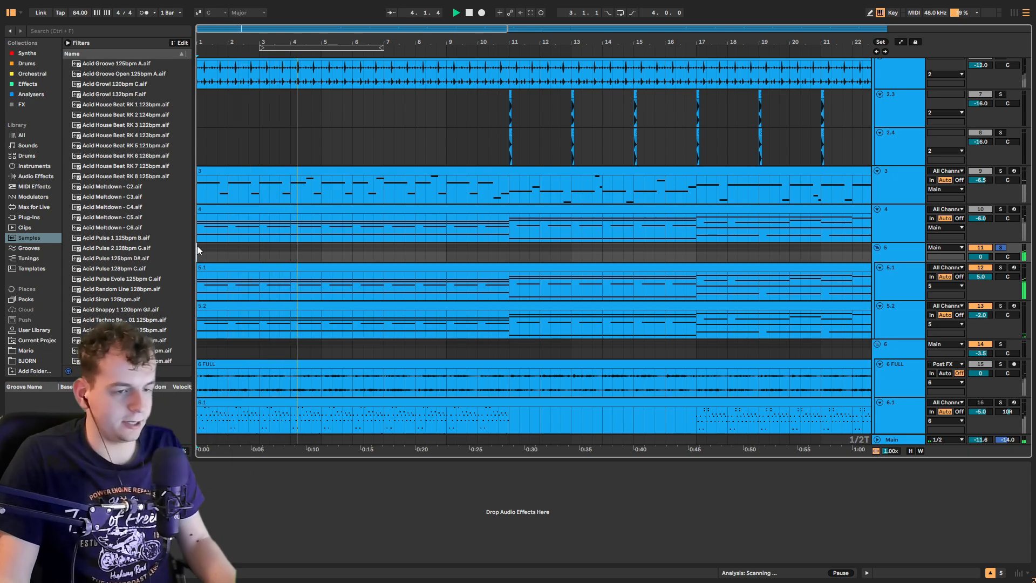
# Step: Select track 5.1 and view its Operator instrument and effect devices while replaying the arrangement
pyautogui.click(917, 289)
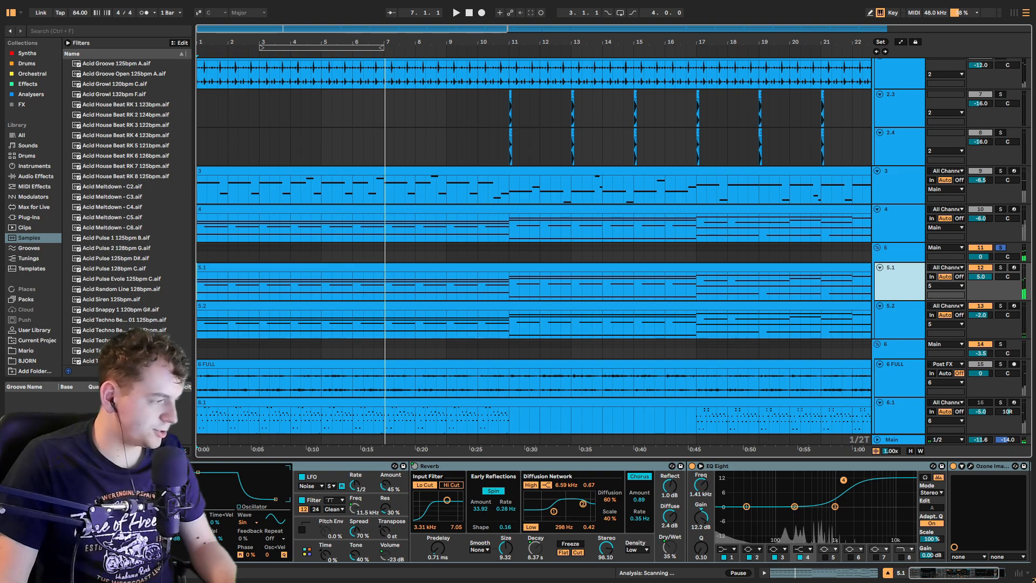
pyautogui.hscroll(-3, 38, 479)
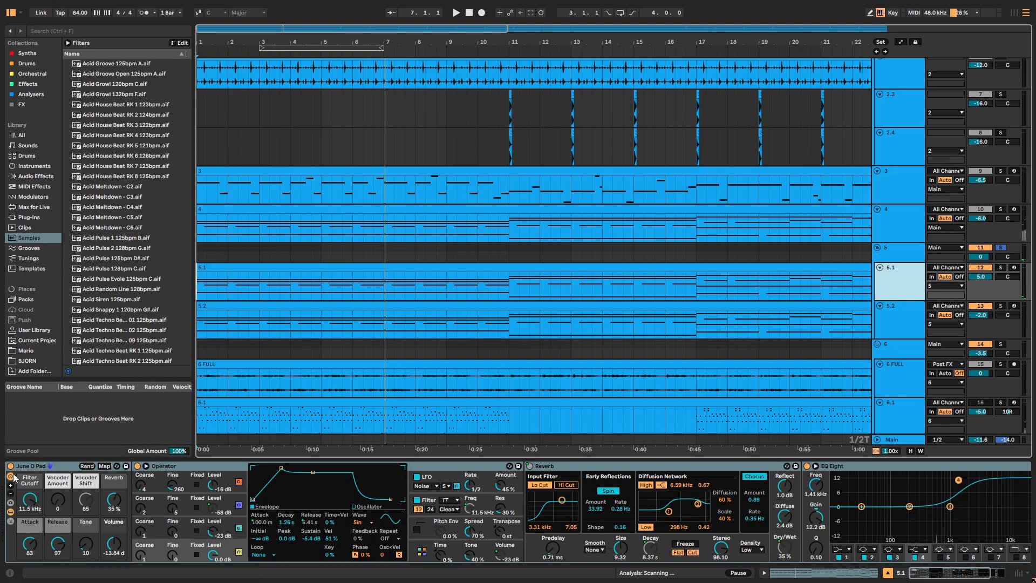
pyautogui.hotkey('shift', 'space')
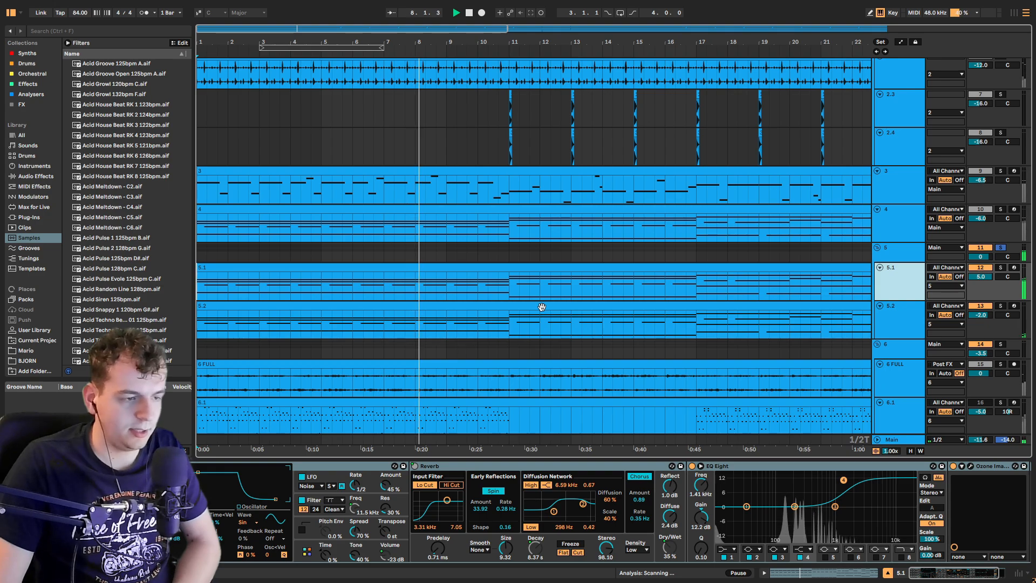
pyautogui.press('space')
# Step: Solo track 6 and play its clips from the start of the 6 FULL track
pyautogui.click(1001, 345)
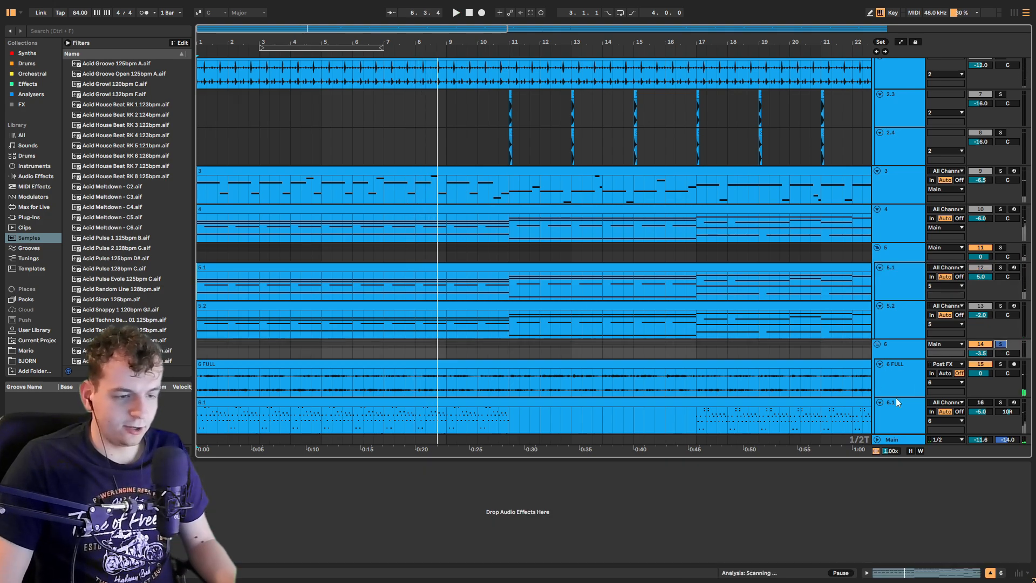
pyautogui.scroll(-4, 896, 397)
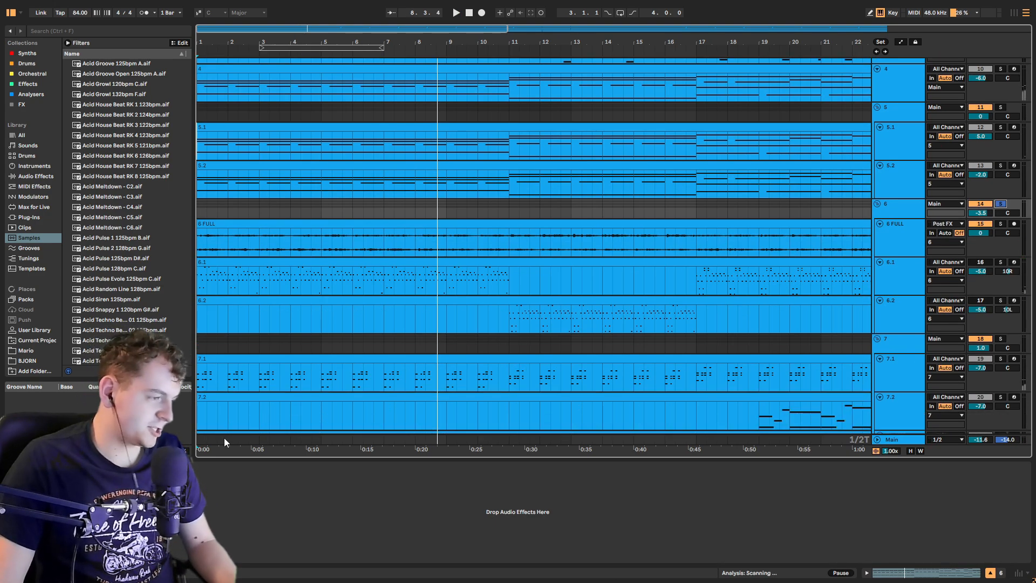
pyautogui.click(204, 240)
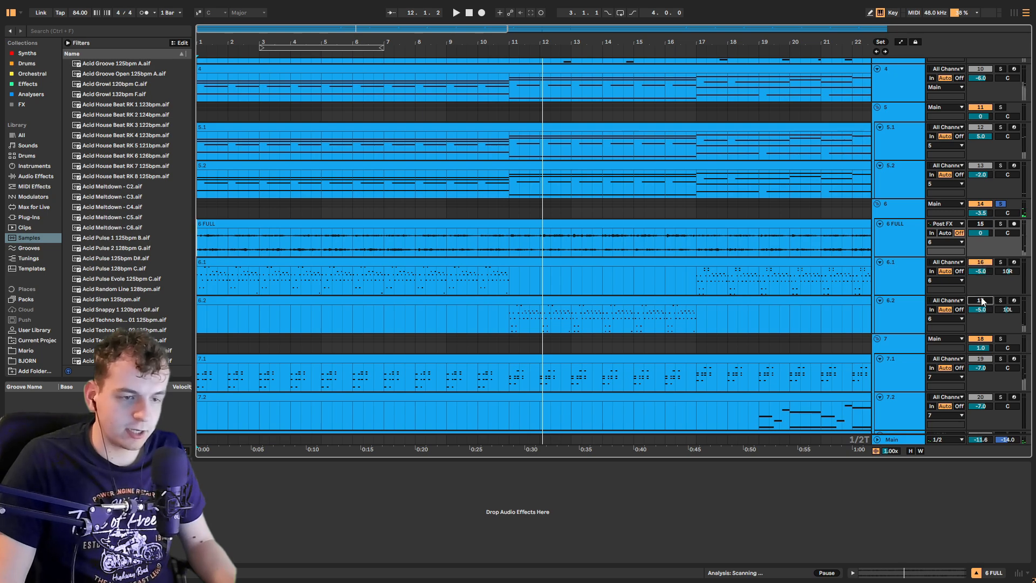
# Step: Select and solo track 6.1, then open its arpeggio MIDI clip in the note editor
pyautogui.click(912, 278)
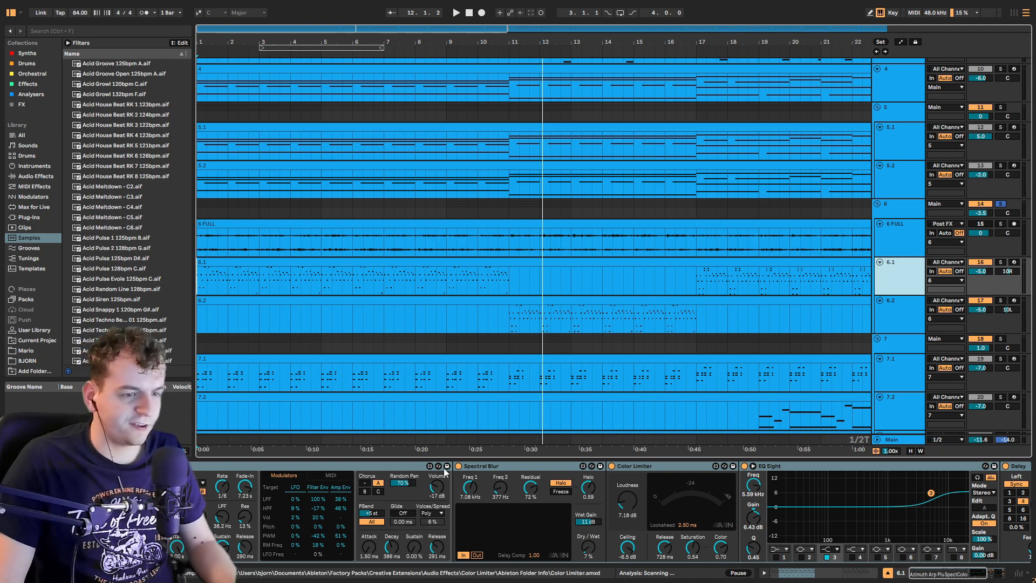
pyautogui.click(1001, 263)
pyautogui.click(198, 278)
pyautogui.scroll(5, 199, 278)
pyautogui.doubleClick(198, 276)
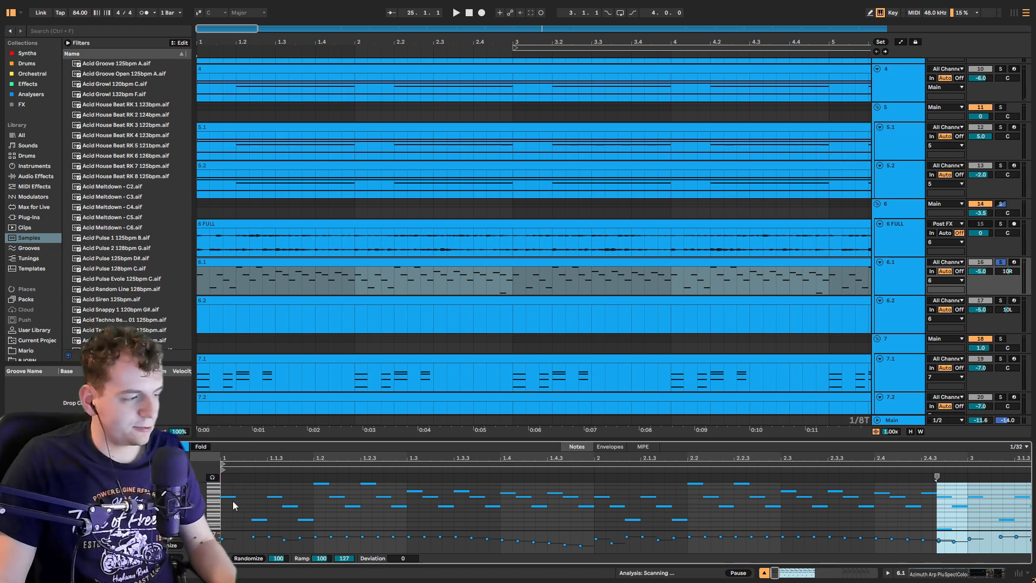
# Step: Inspect notes in the 6.1 clip and play the track from its start
pyautogui.click(263, 514)
pyautogui.click(291, 507)
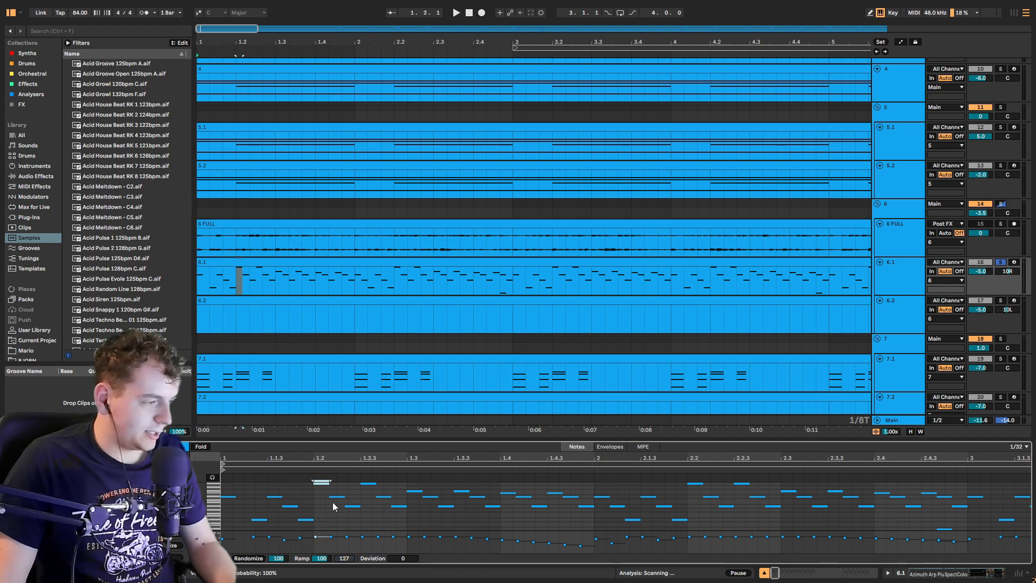
pyautogui.press('w')
pyautogui.click(231, 278)
pyautogui.press('space')
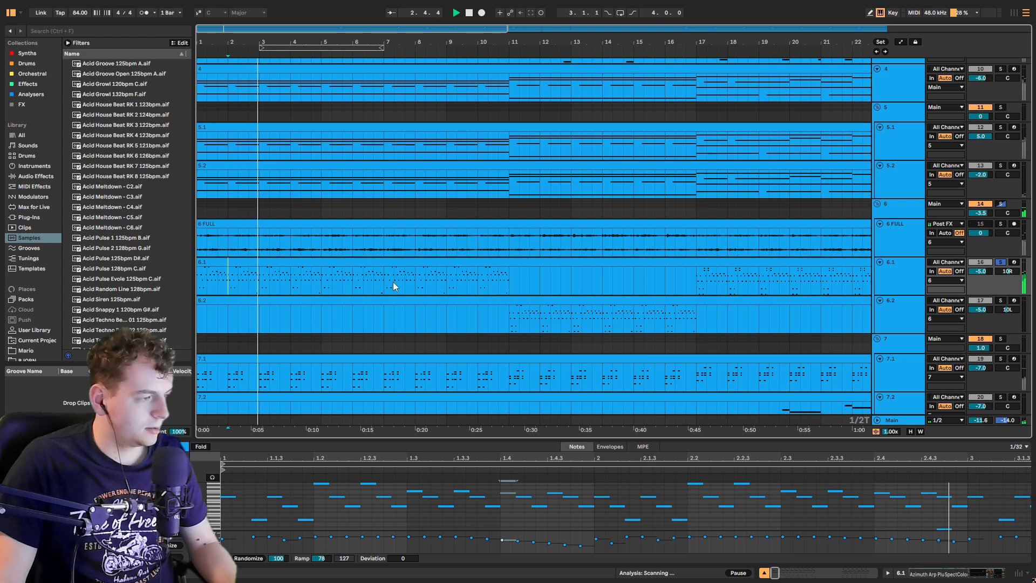
# Step: Play track 6.2's clip from bar 11
pyautogui.click(508, 320)
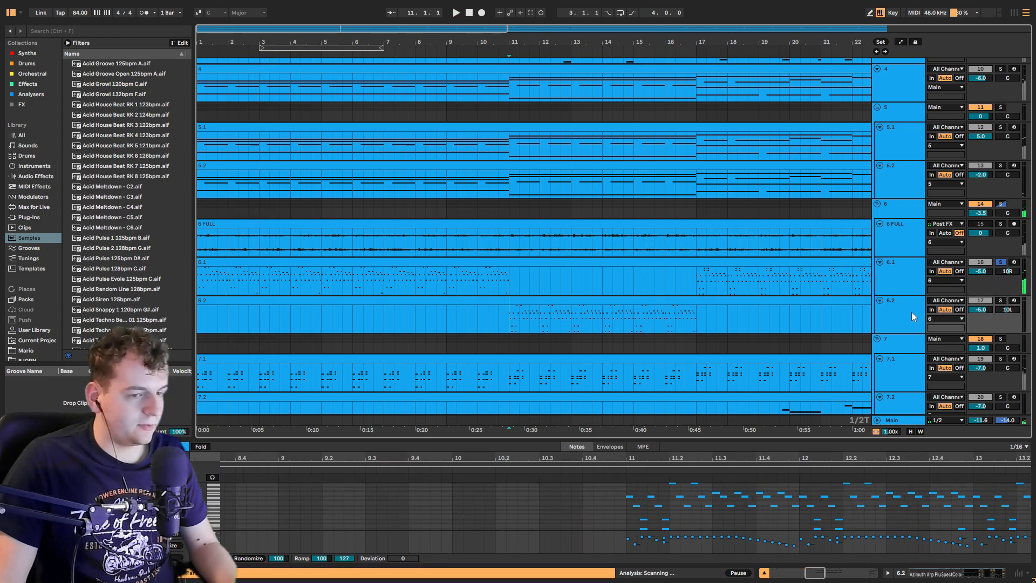
pyautogui.press('space')
pyautogui.press('space')
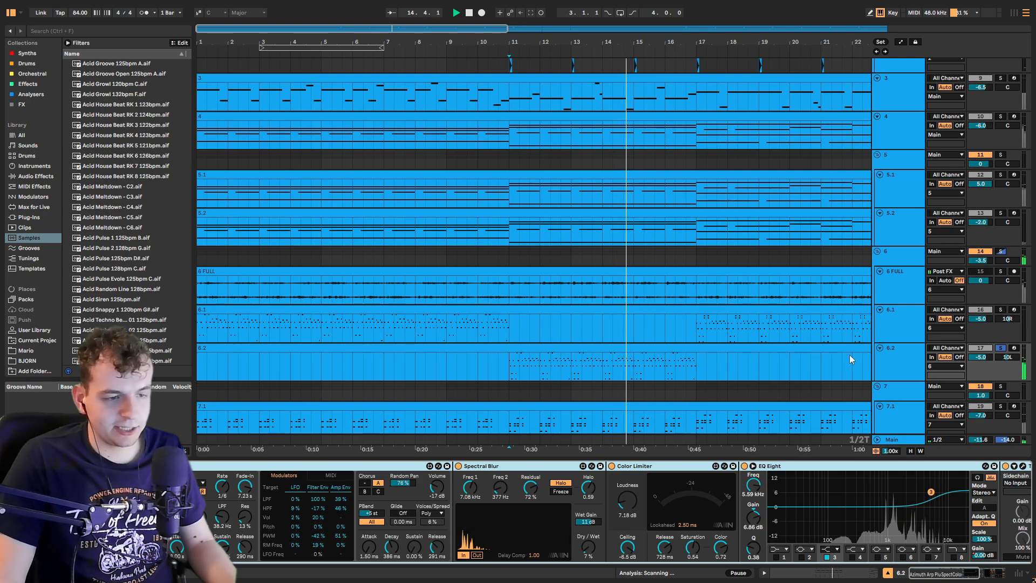
# Step: Play the track 7 group from the start of track 7.1
pyautogui.scroll(-4, 849, 354)
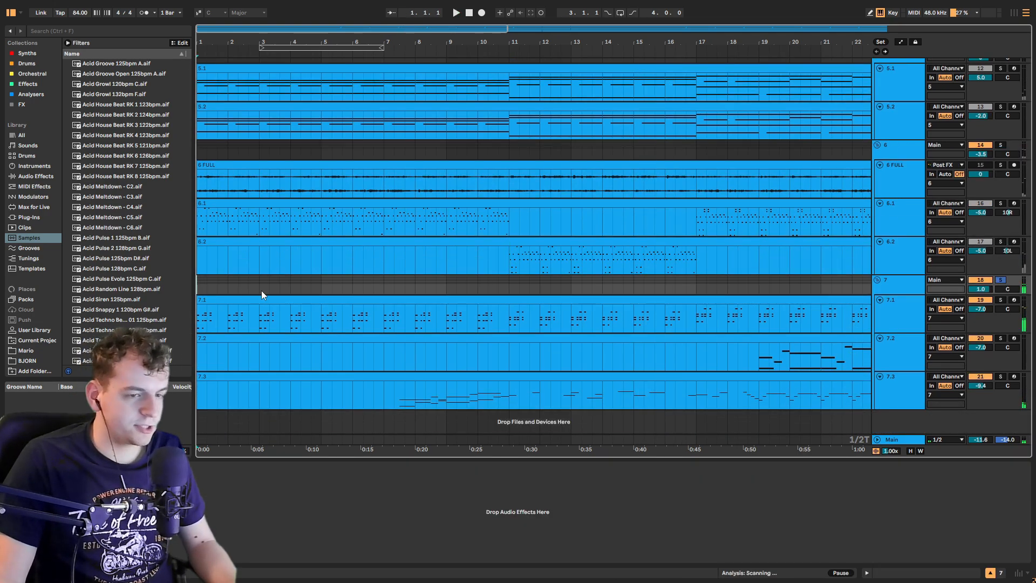
pyautogui.click(203, 323)
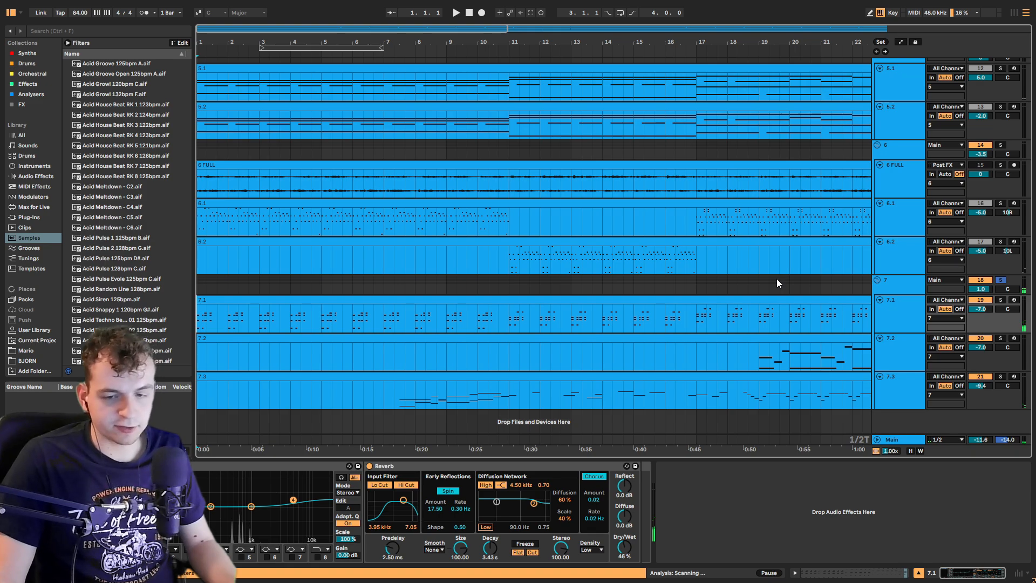
pyautogui.press('space')
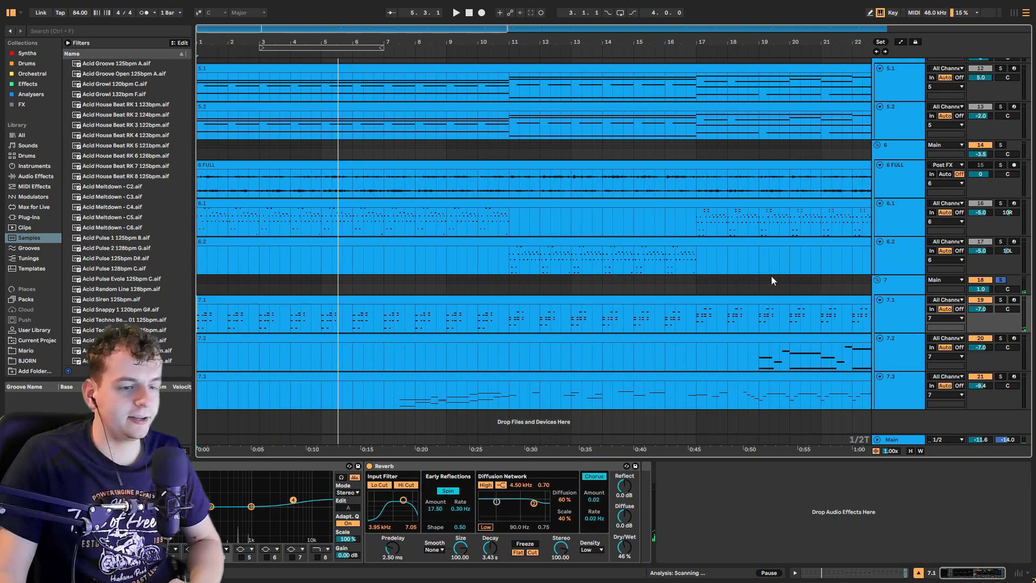
# Step: Open and close the Massive synth window on track 7.1 and resume playback
pyautogui.hotkey('ctrl', 'alt', 'p')
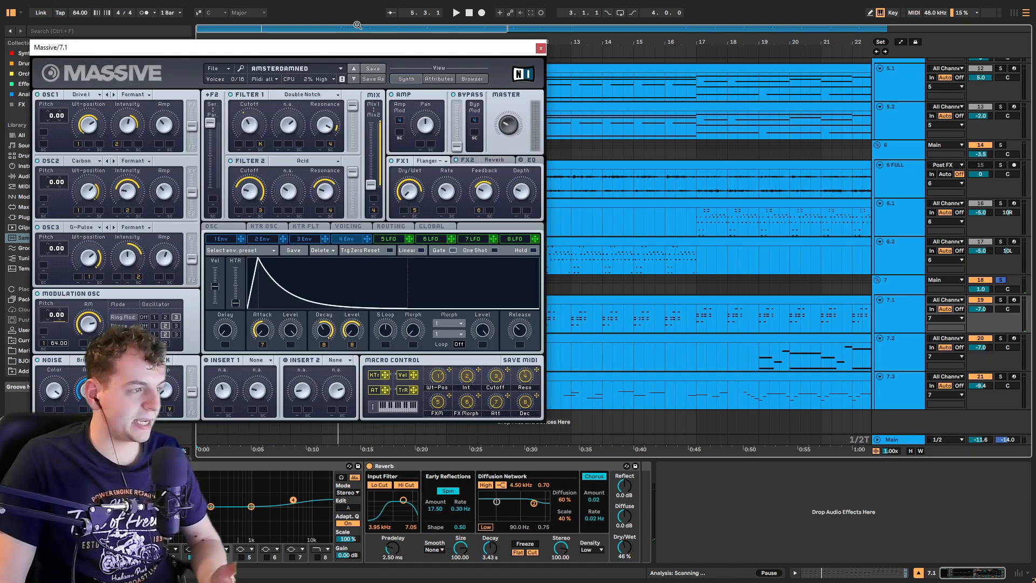
pyautogui.moveTo(331, 48); pyautogui.dragTo(578, 86)
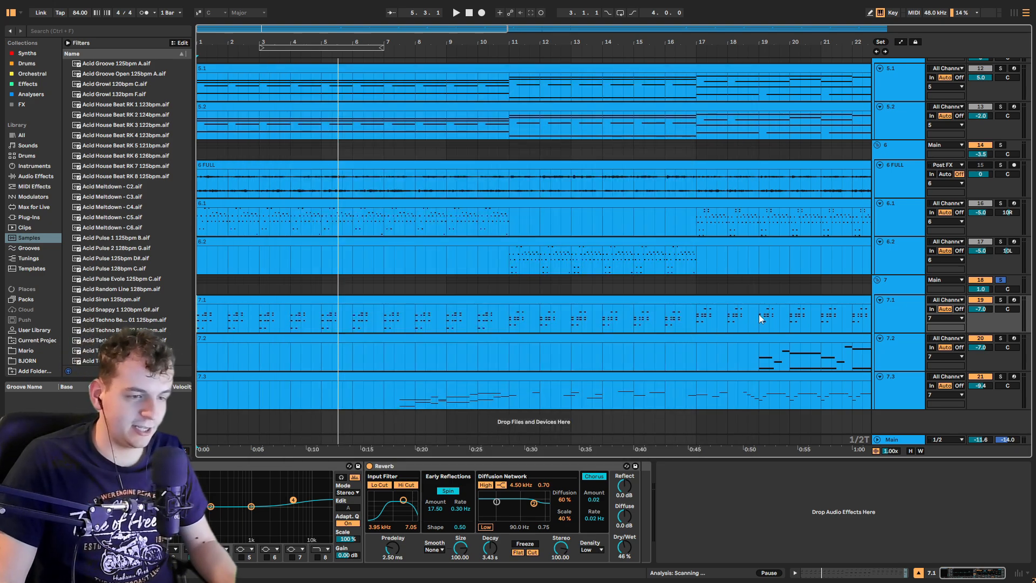
pyautogui.press('space')
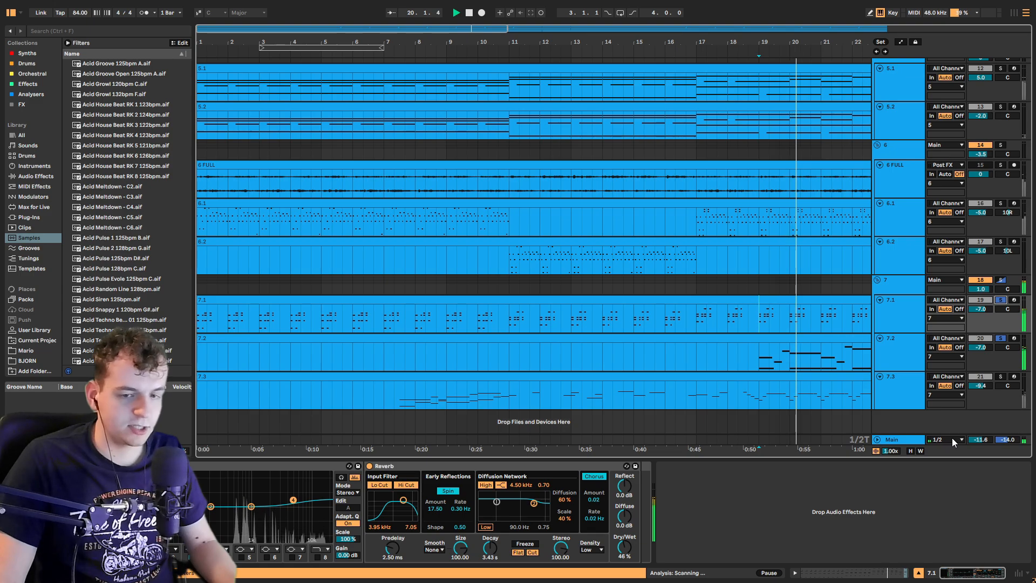
# Step: Zoom out the arrangement, solo track 7.2 and play it
pyautogui.press('-')
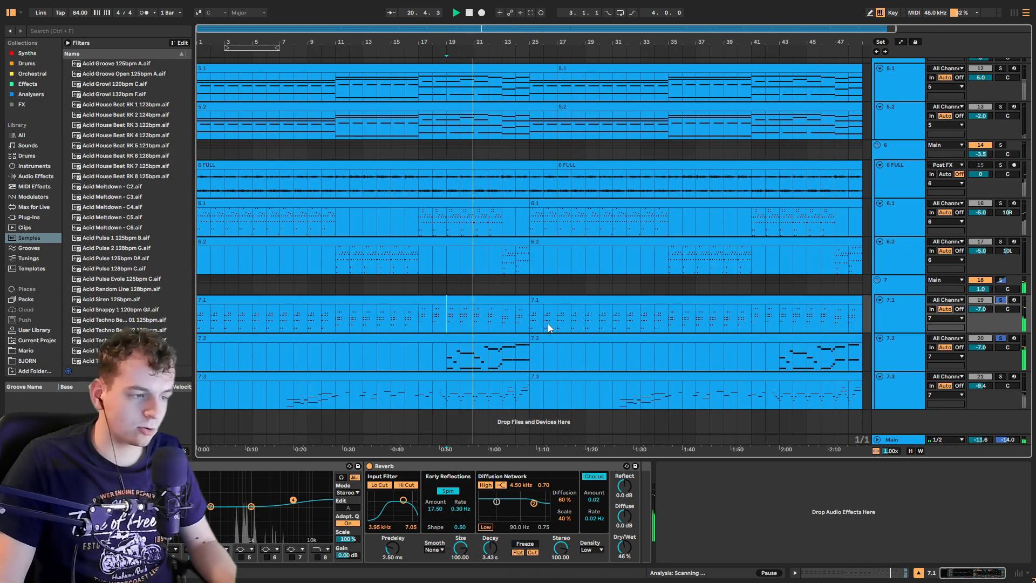
pyautogui.click(1002, 346)
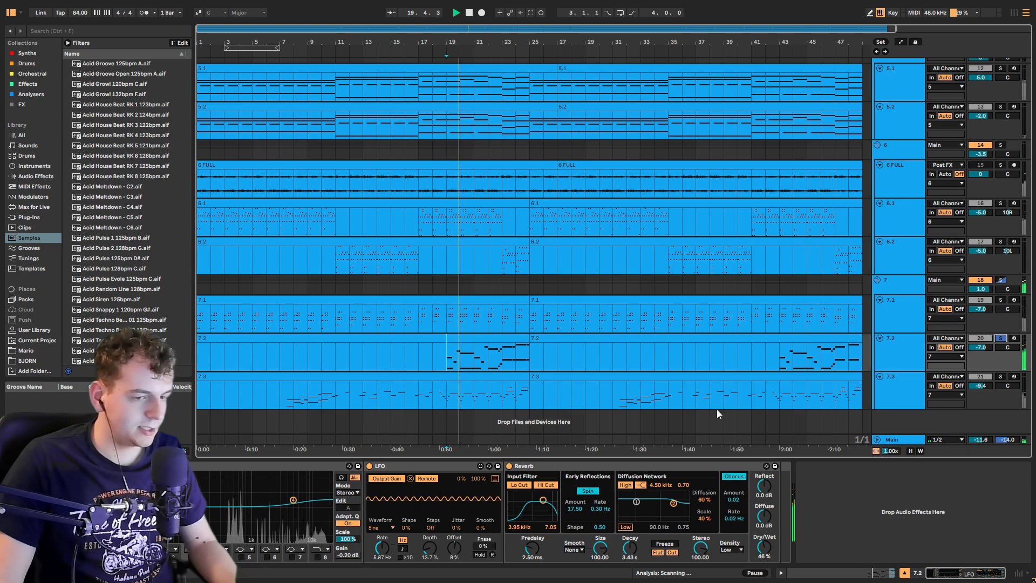
pyautogui.press('space')
# Step: Solo track 7.3 and play it from its first notes around bar 7
pyautogui.click(289, 402)
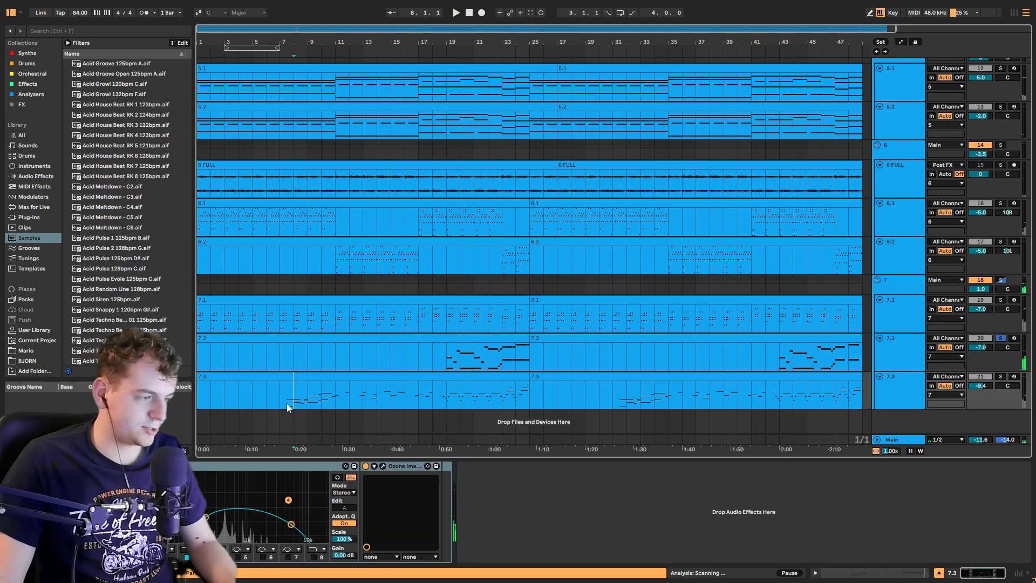
pyautogui.scroll(3, 300, 399)
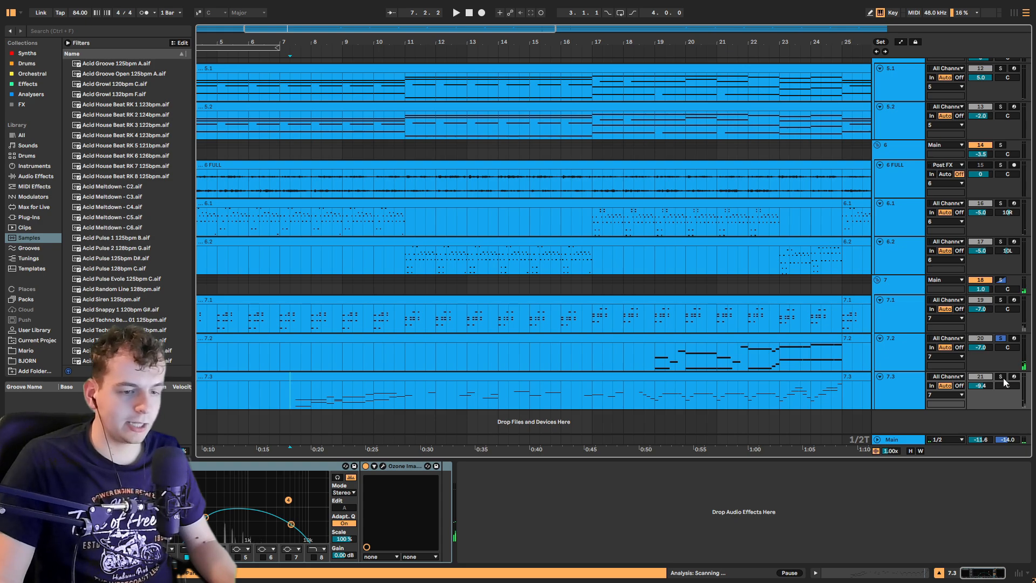
pyautogui.scroll(3, 277, 387)
pyautogui.press('space')
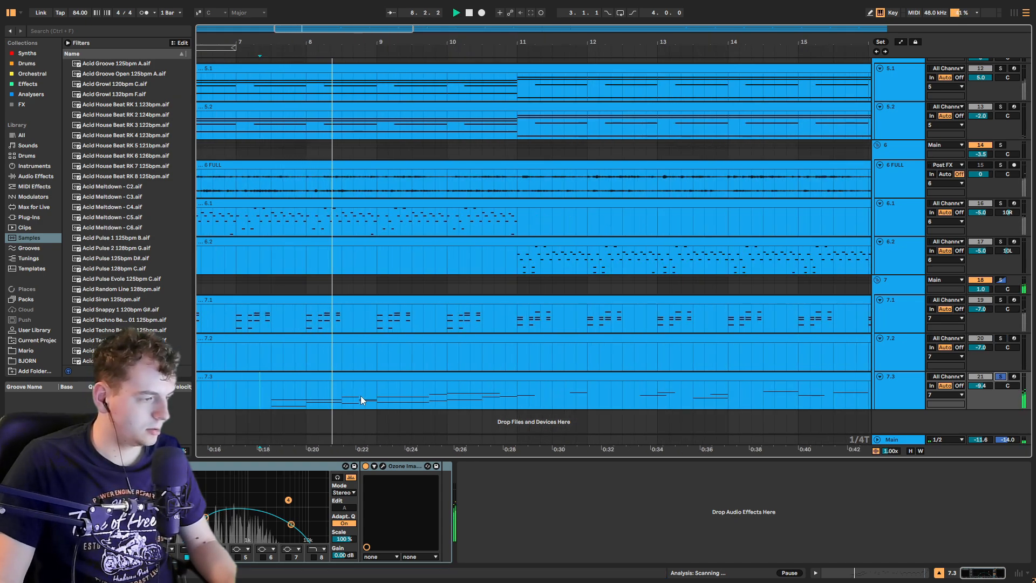
pyautogui.click(270, 399)
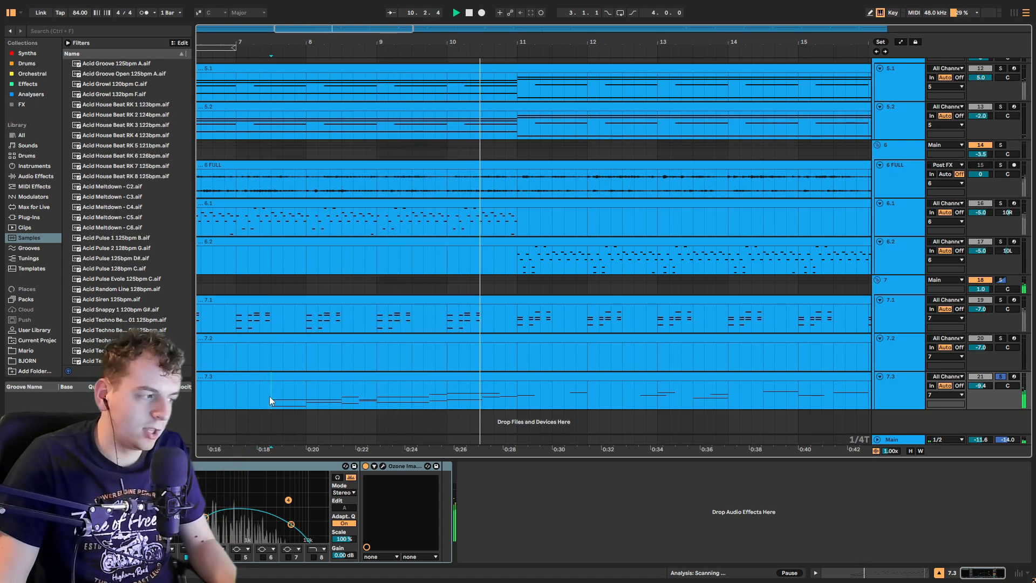
# Step: Open, reposition and close the Zebralette synth window on track 7.3
pyautogui.click(29, 466)
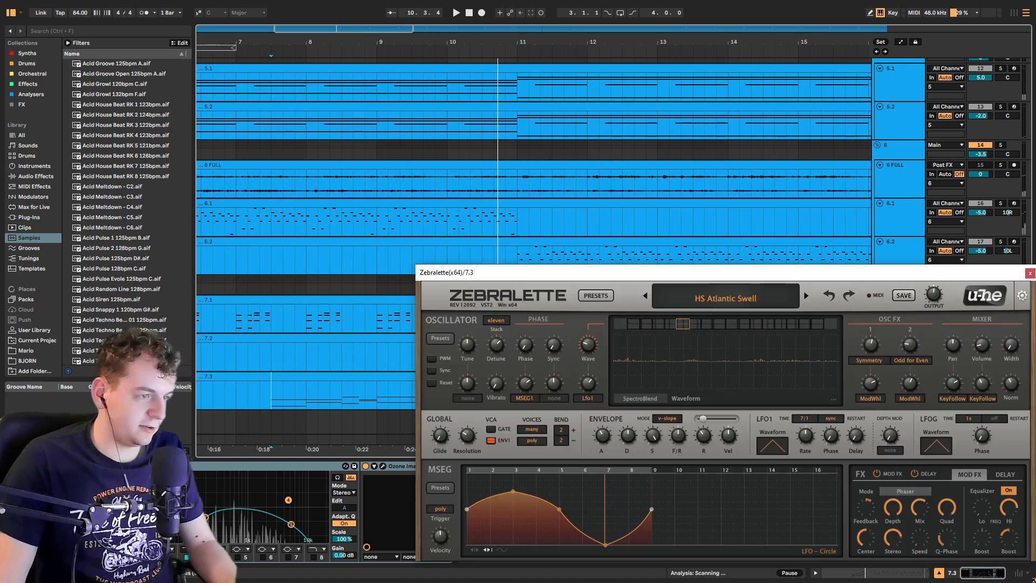
pyautogui.moveTo(620, 276); pyautogui.dragTo(445, 145)
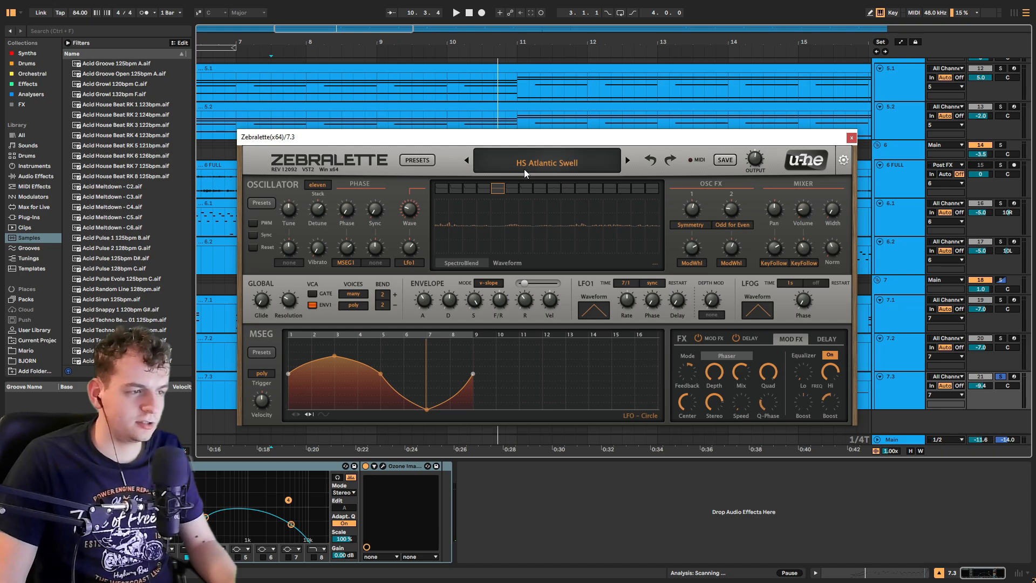
pyautogui.click(852, 137)
# Step: Solo the whole track 7 group and play it across the full arrangement
pyautogui.press('space')
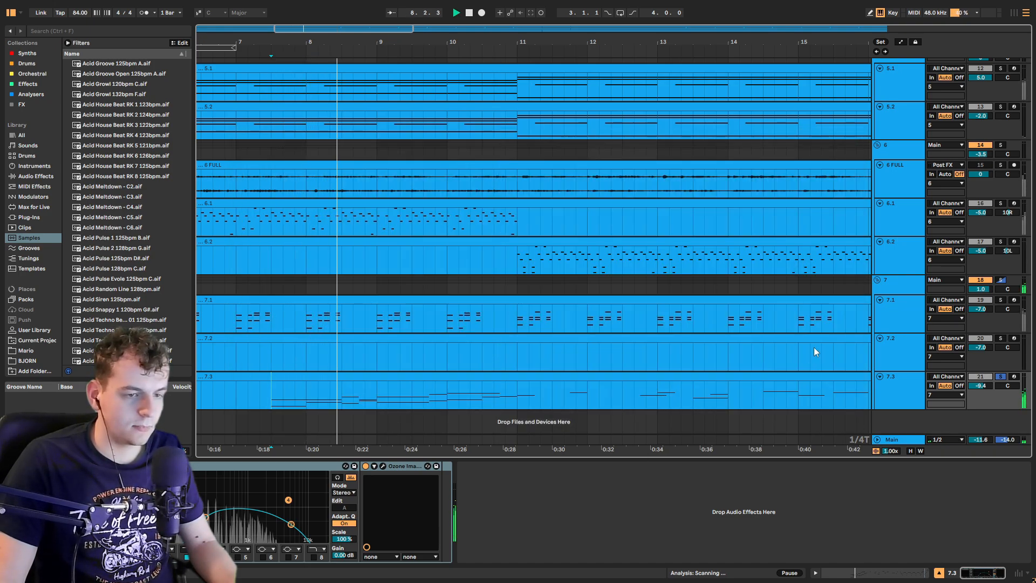
pyautogui.click(1001, 281)
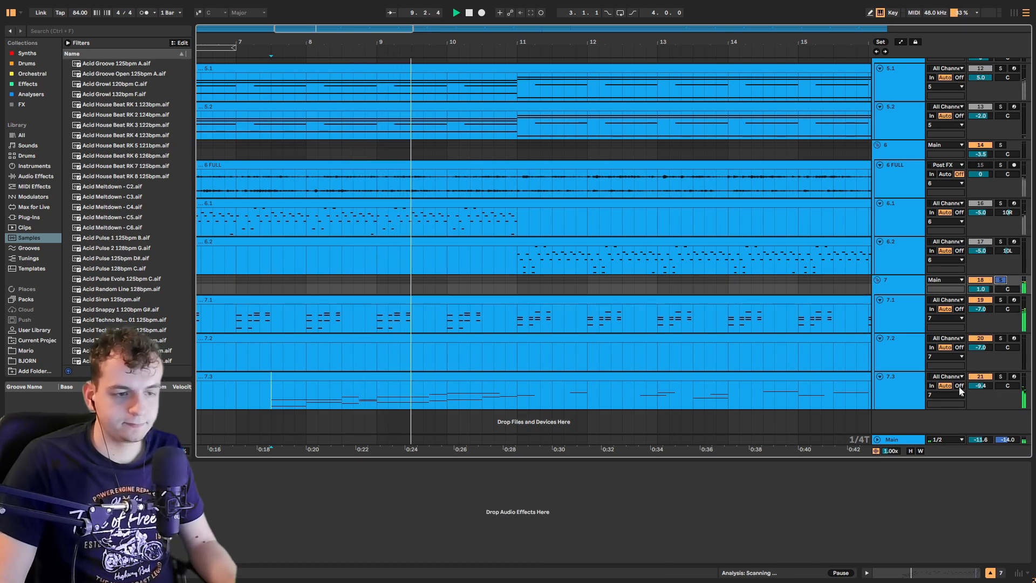
pyautogui.press('-')
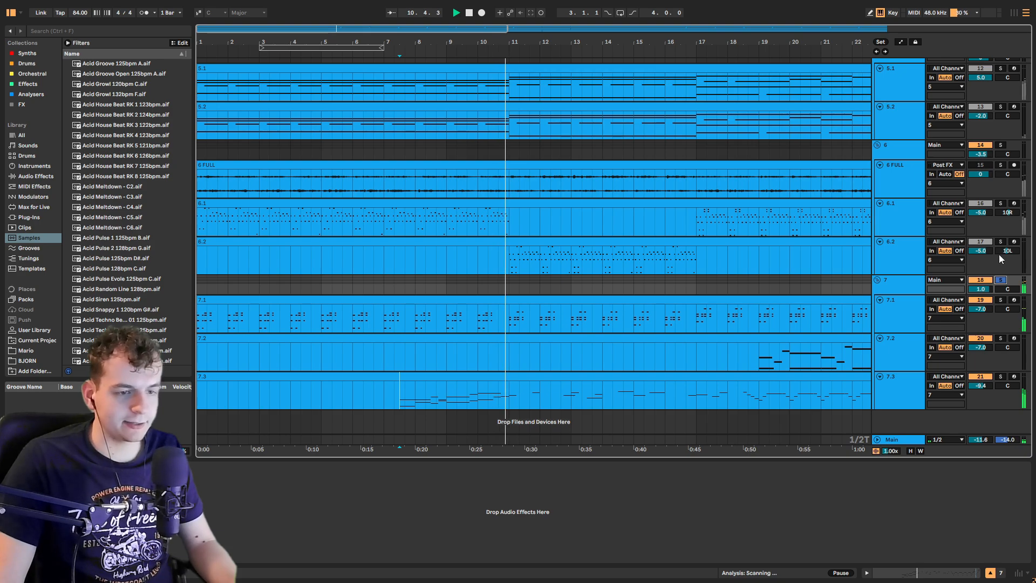
pyautogui.click(981, 203)
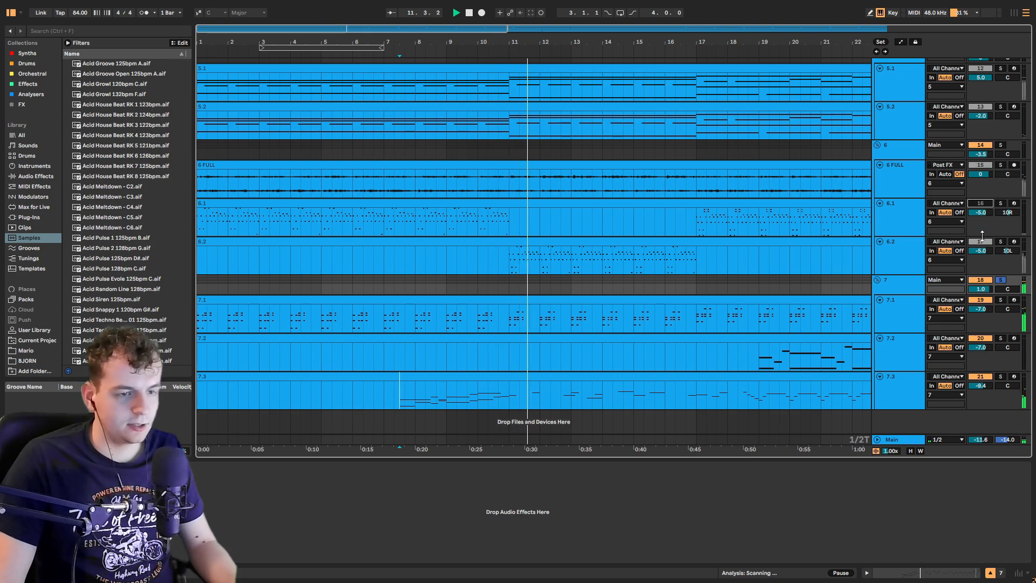
# Step: Unsolo the track 7 group so the full arrangement plays with all tracks
pyautogui.click(979, 241)
pyautogui.click(1001, 279)
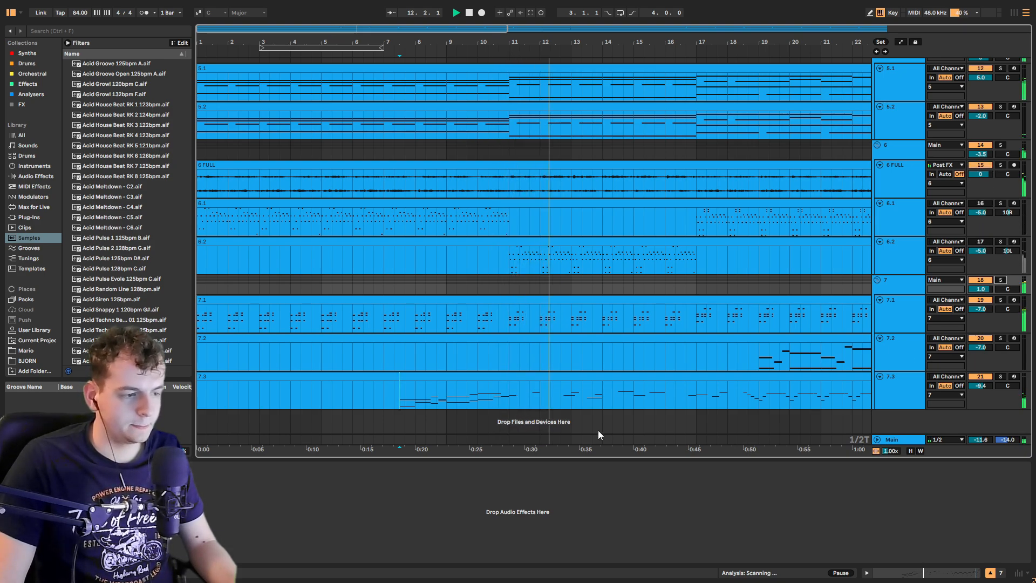
pyautogui.click(571, 439)
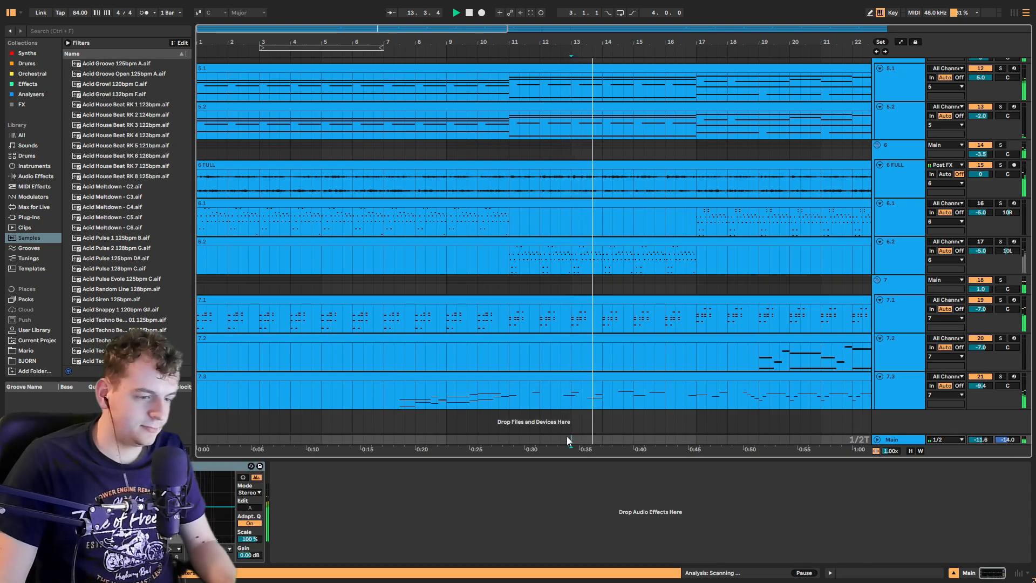
# Step: Scroll through all the arrangement tracks while the full mix plays back
pyautogui.scroll(2, 566, 436)
pyautogui.scroll(3, 567, 437)
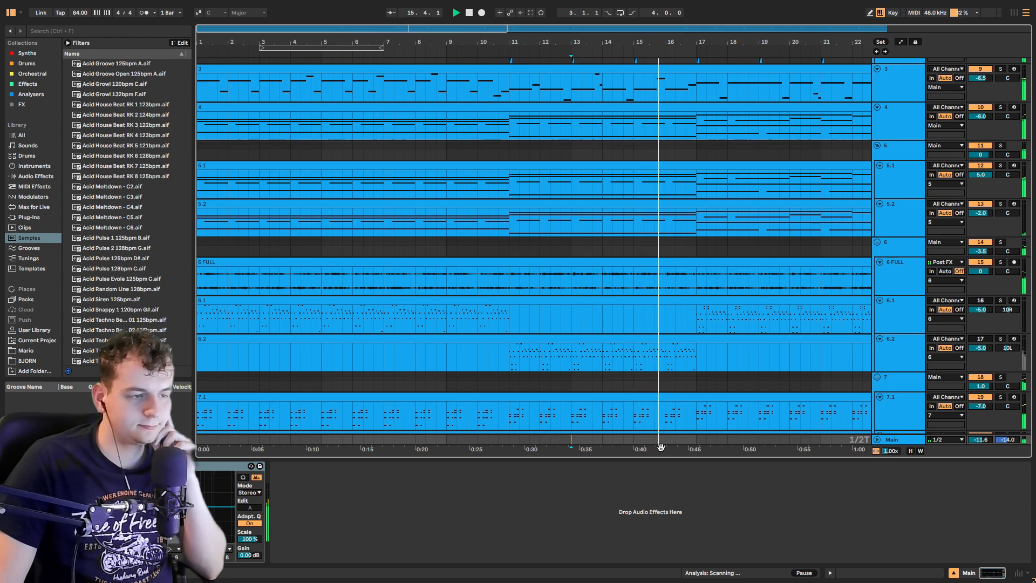
pyautogui.scroll(1, 644, 393)
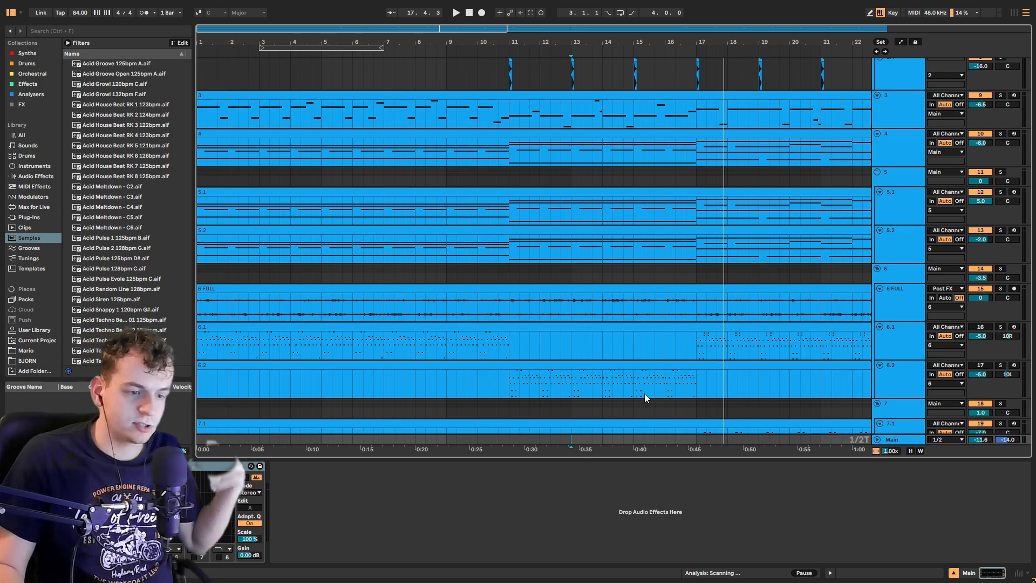
pyautogui.scroll(-4, 666, 378)
pyautogui.scroll(4, 666, 376)
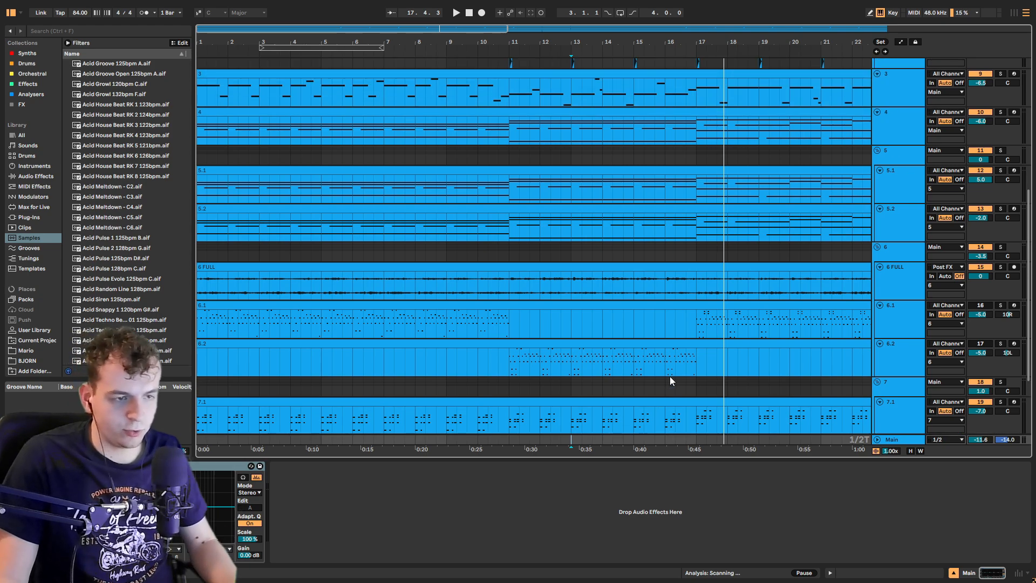
pyautogui.scroll(10, 670, 376)
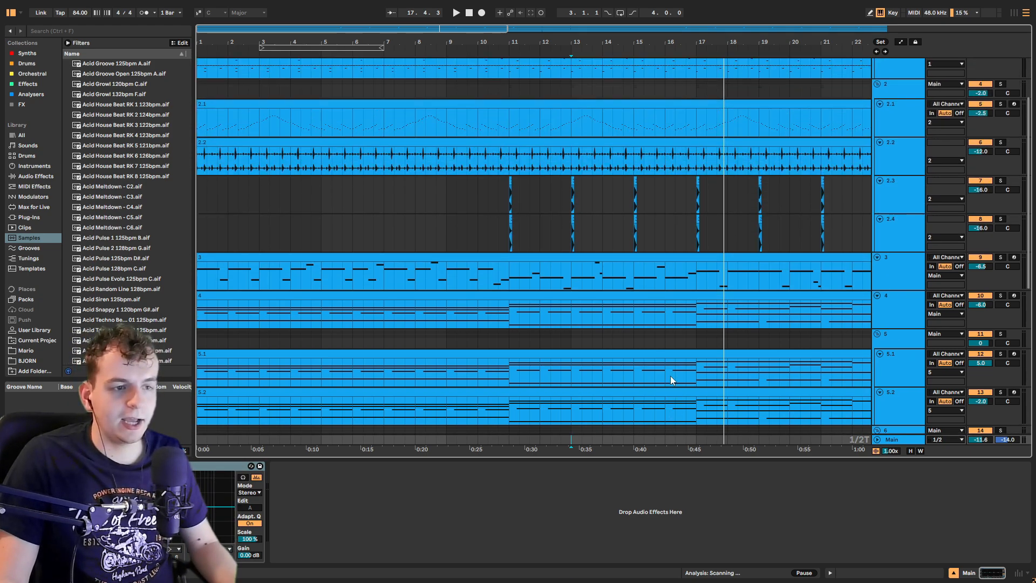
pyautogui.scroll(-6, 626, 373)
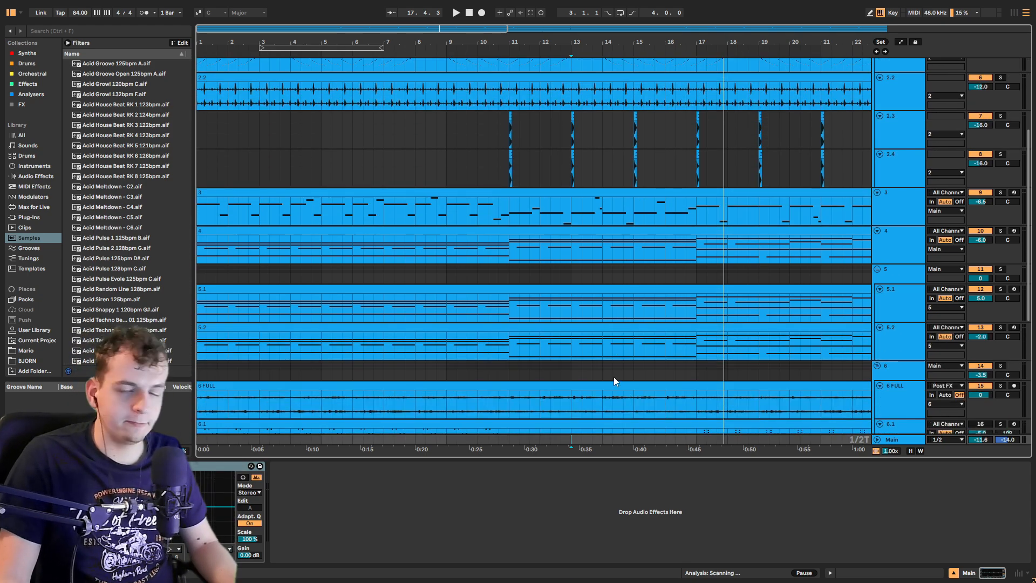